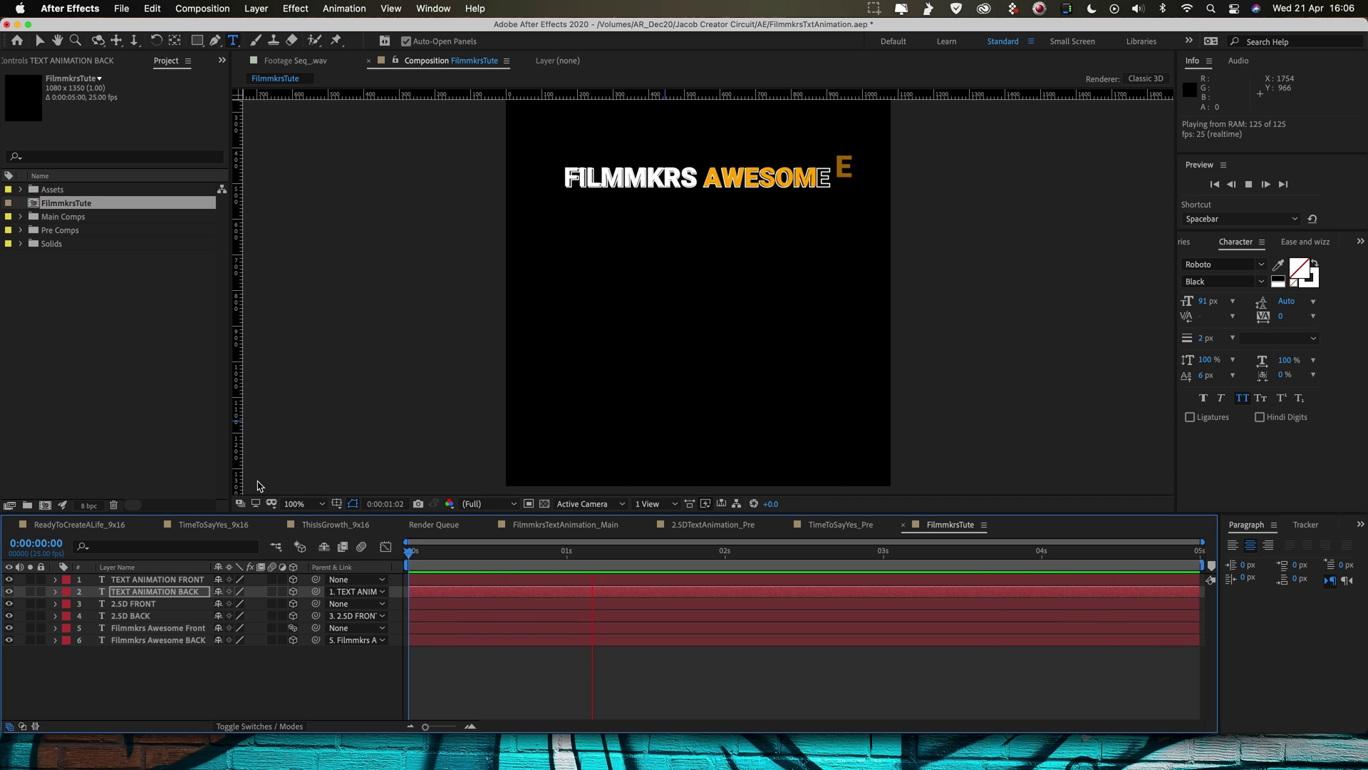
- Create a composition named MainComp at 1080 x 1350 px, 25 frames per second and 5 seconds long
{"action": "left_click", "coordinate": [150, 408]}
{"action": "key", "text": "space"}
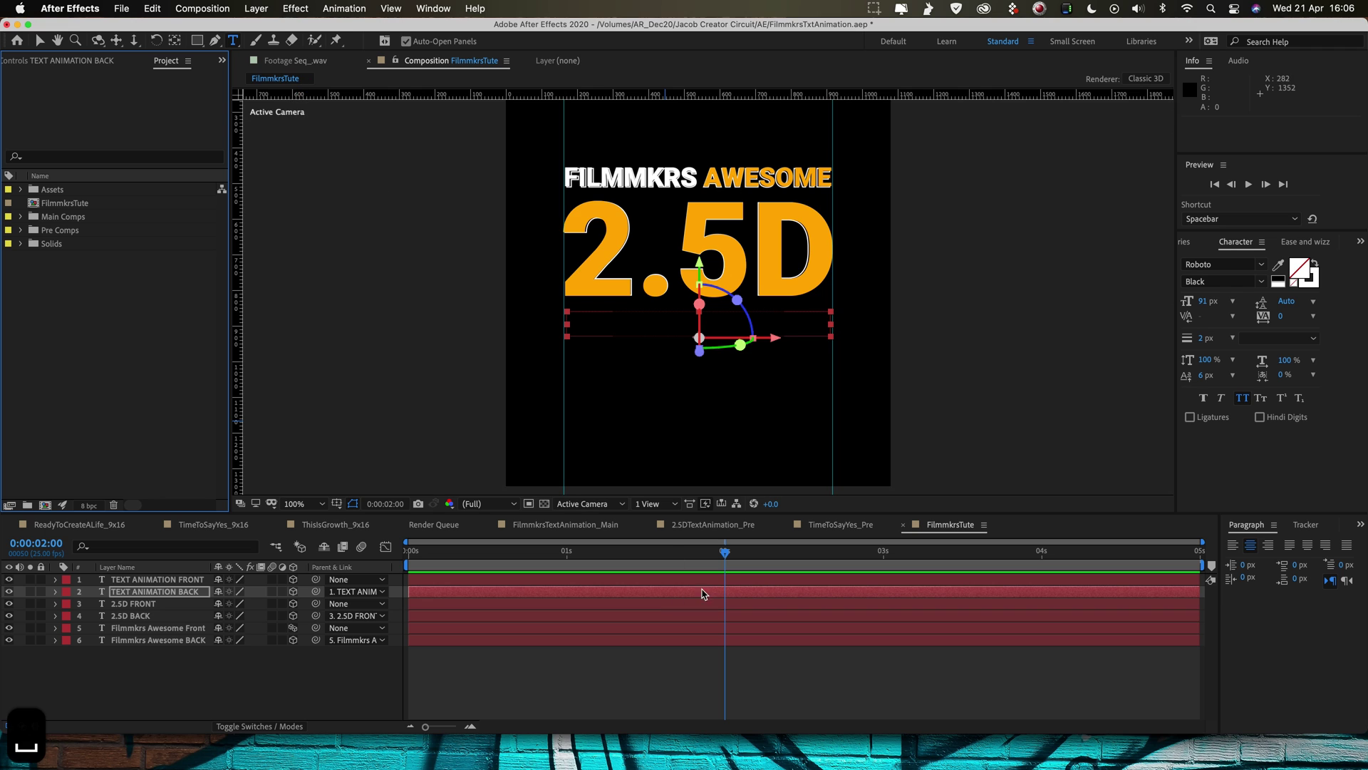
{"action": "left_click", "coordinate": [202, 9]}
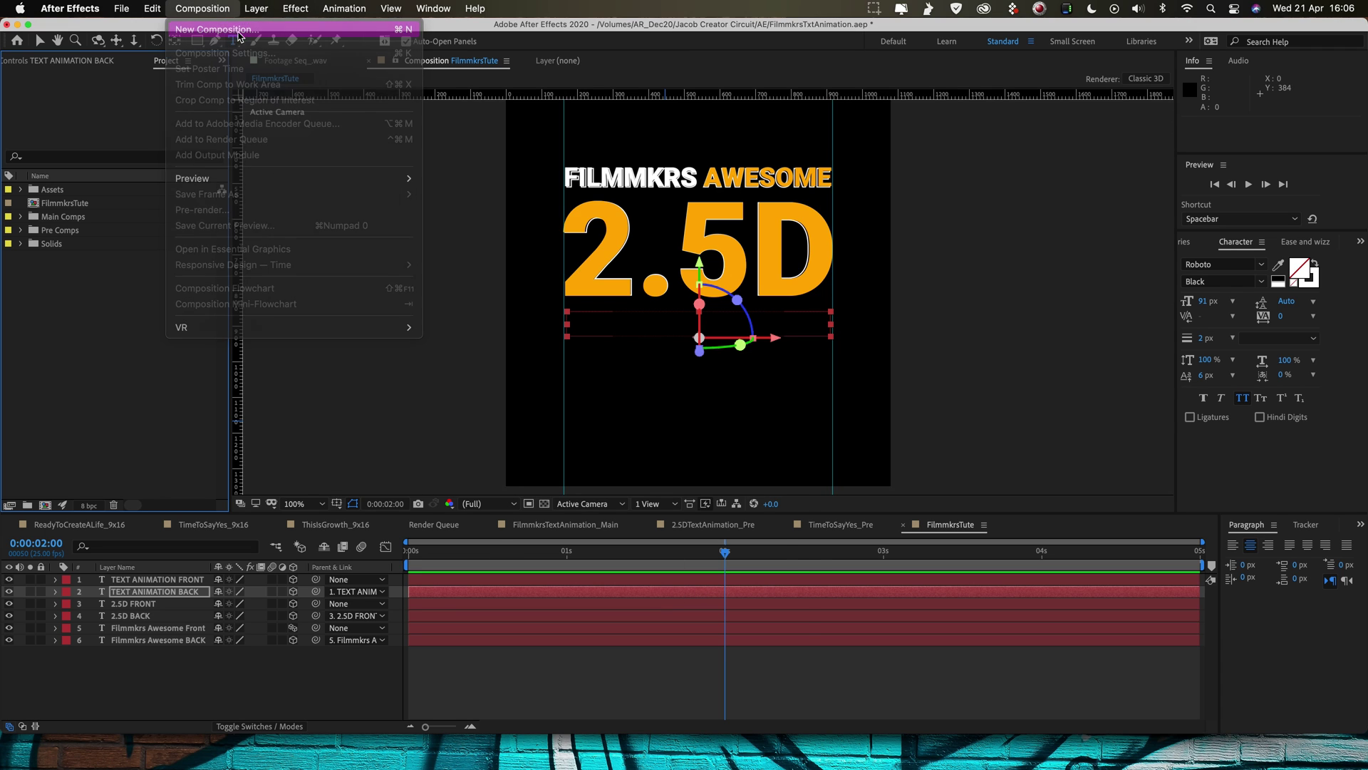
{"action": "left_click", "coordinate": [217, 30]}
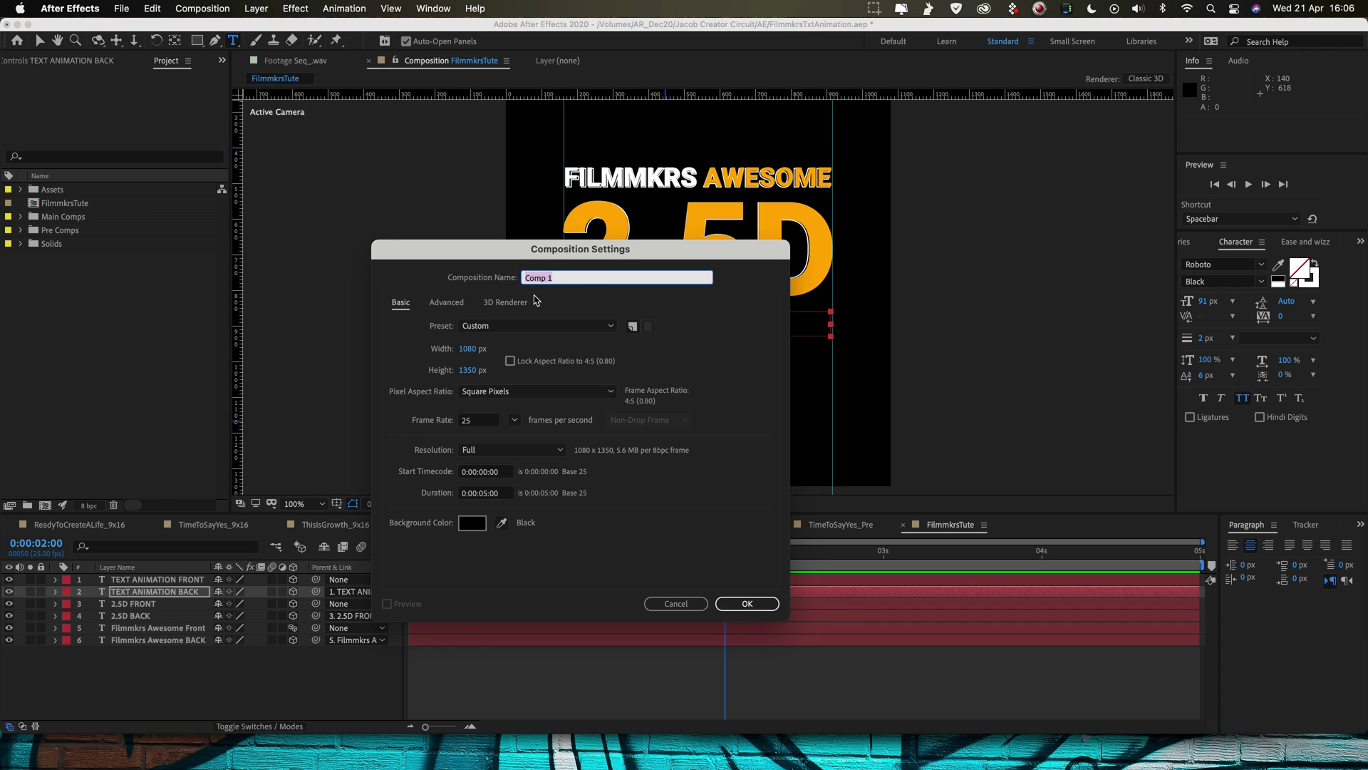
{"action": "type", "text": "MainComp"}
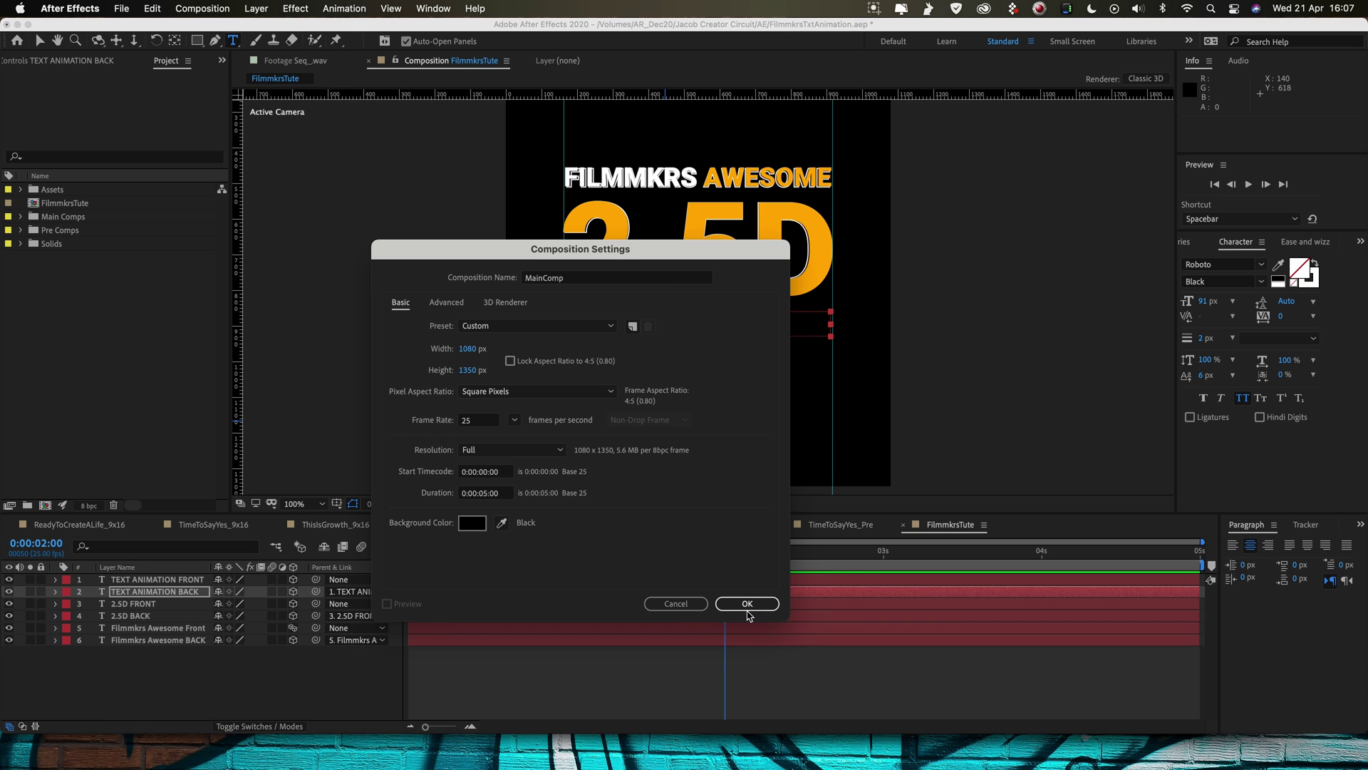
{"action": "left_click", "coordinate": [747, 603]}
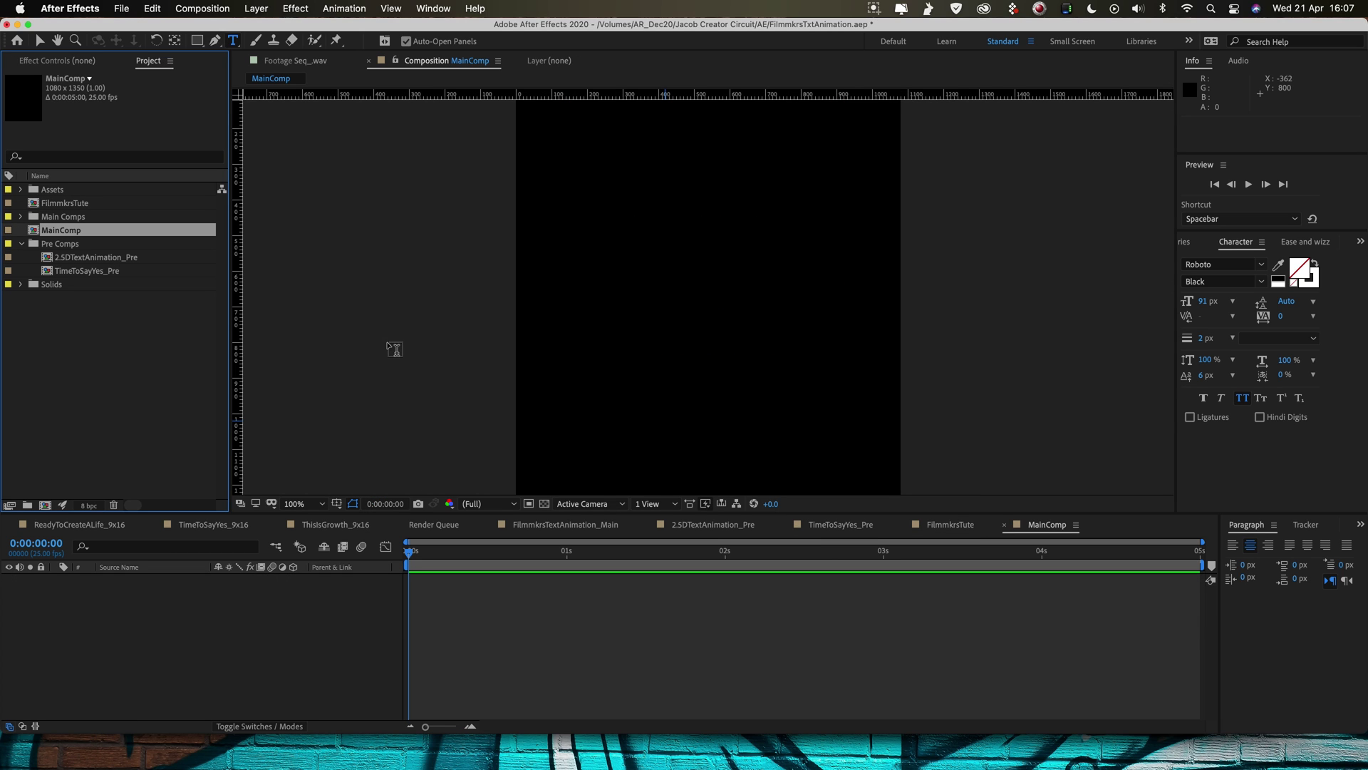
- Place the 2.5DTextAnimation_Pre composition in the centre of MainComp and play it back
{"action": "key", "text": "comma"}
{"action": "left_click_drag", "start_coordinate": [114, 259], "coordinate": [709, 298]}
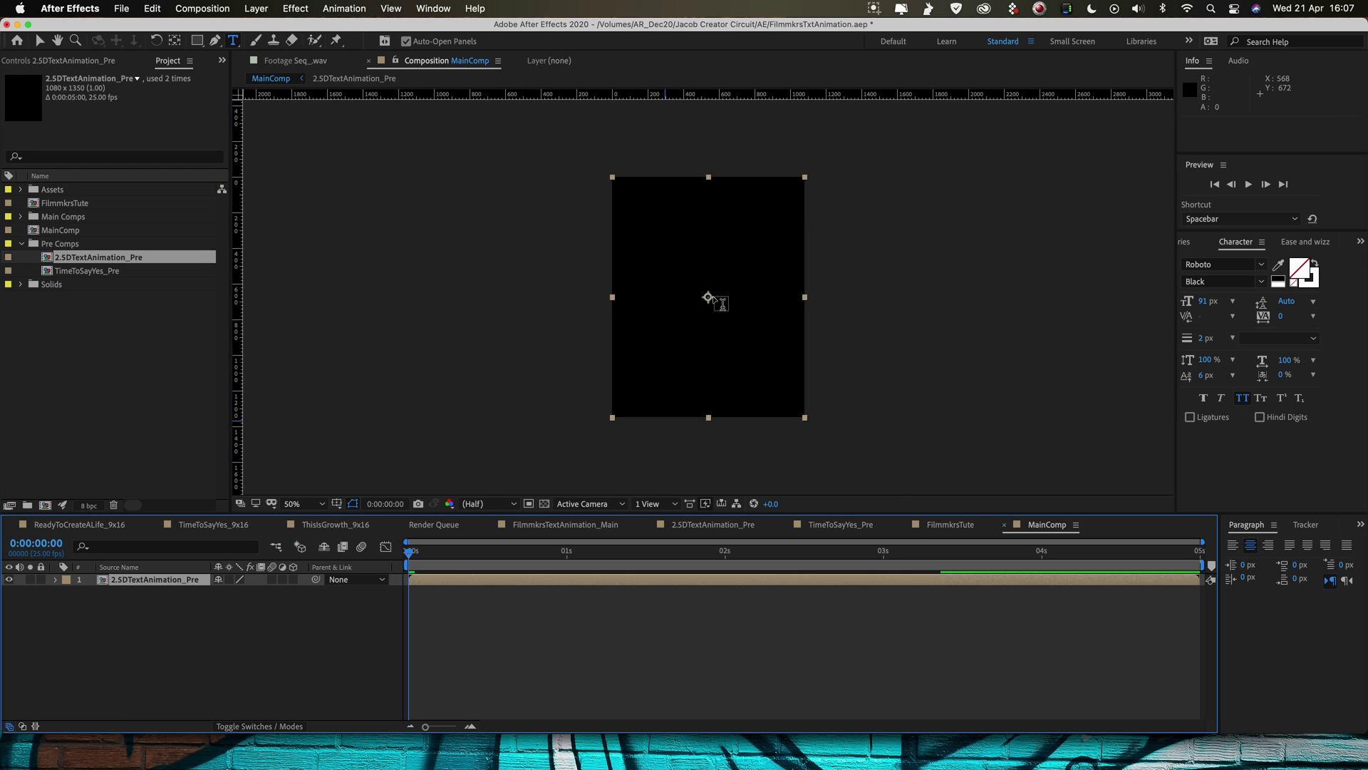
{"action": "key", "text": "space"}
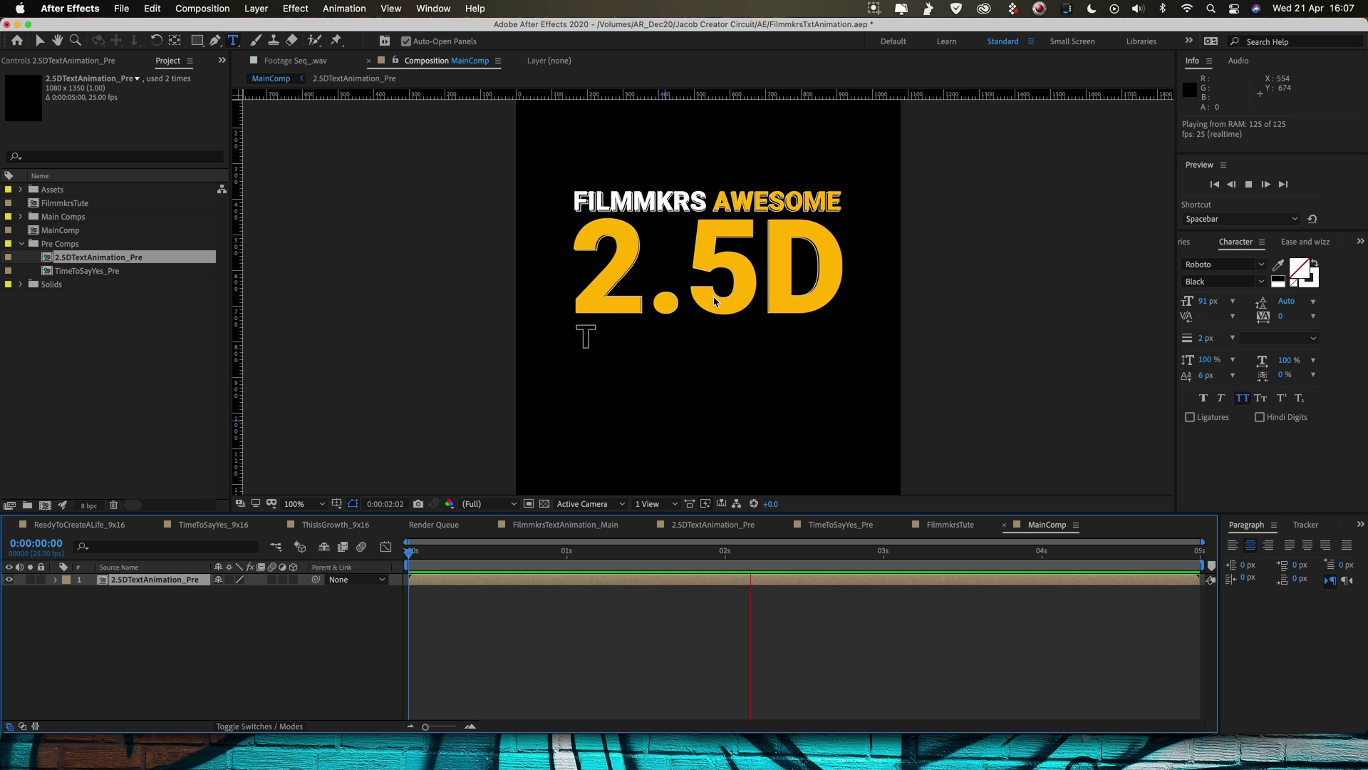
- Add a two-node camera named Camera 1 with the 50mm preset to MainComp
{"action": "key", "text": "v"}
{"action": "left_click", "coordinate": [173, 632]}
{"action": "right_click", "coordinate": [173, 632]}
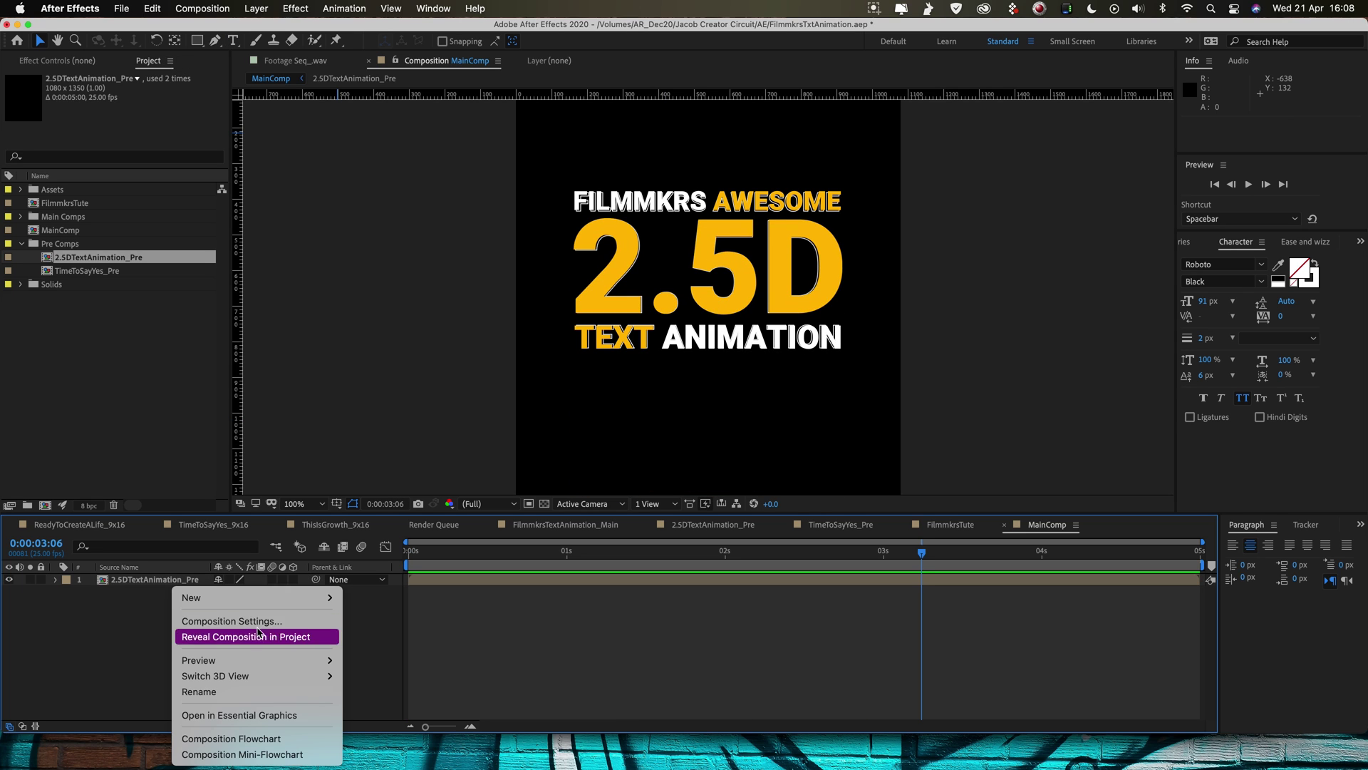
{"action": "mouse_move", "coordinate": [214, 597]}
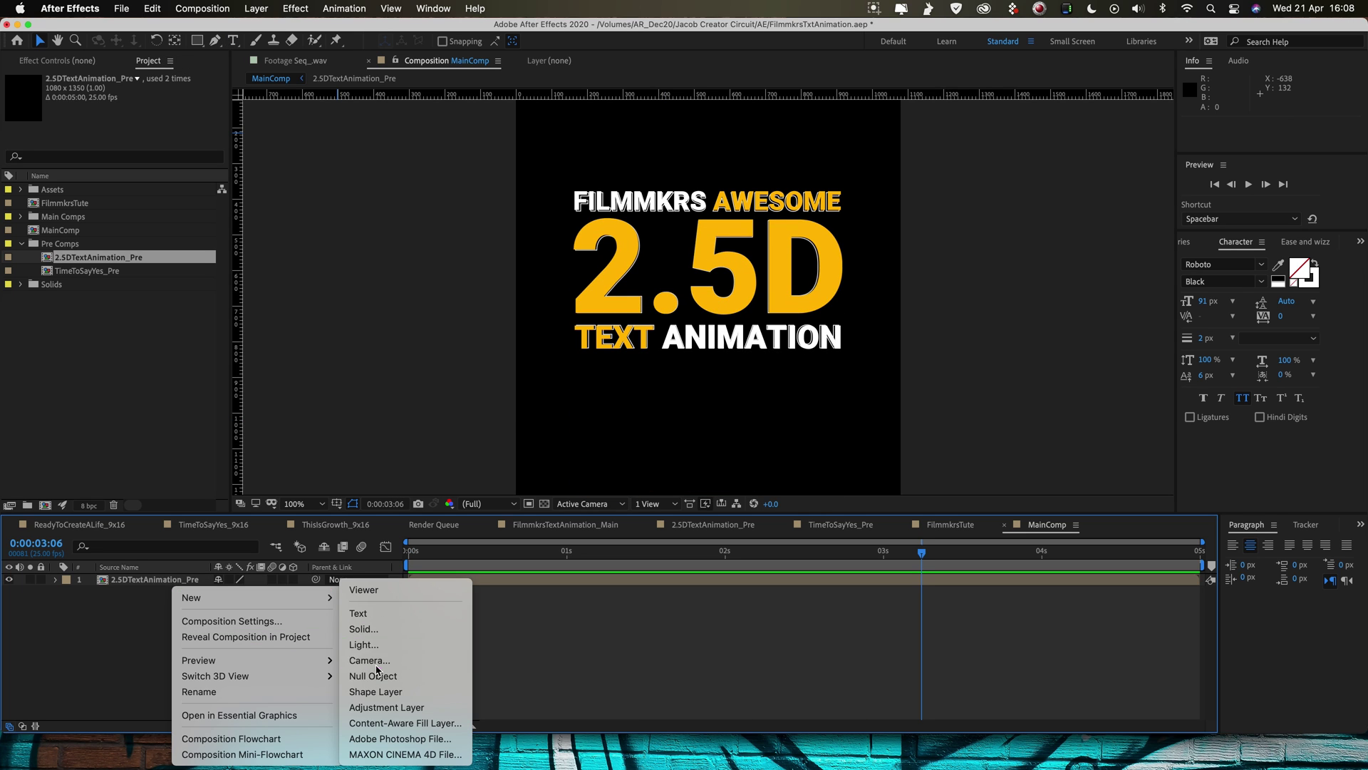
{"action": "left_click", "coordinate": [370, 661]}
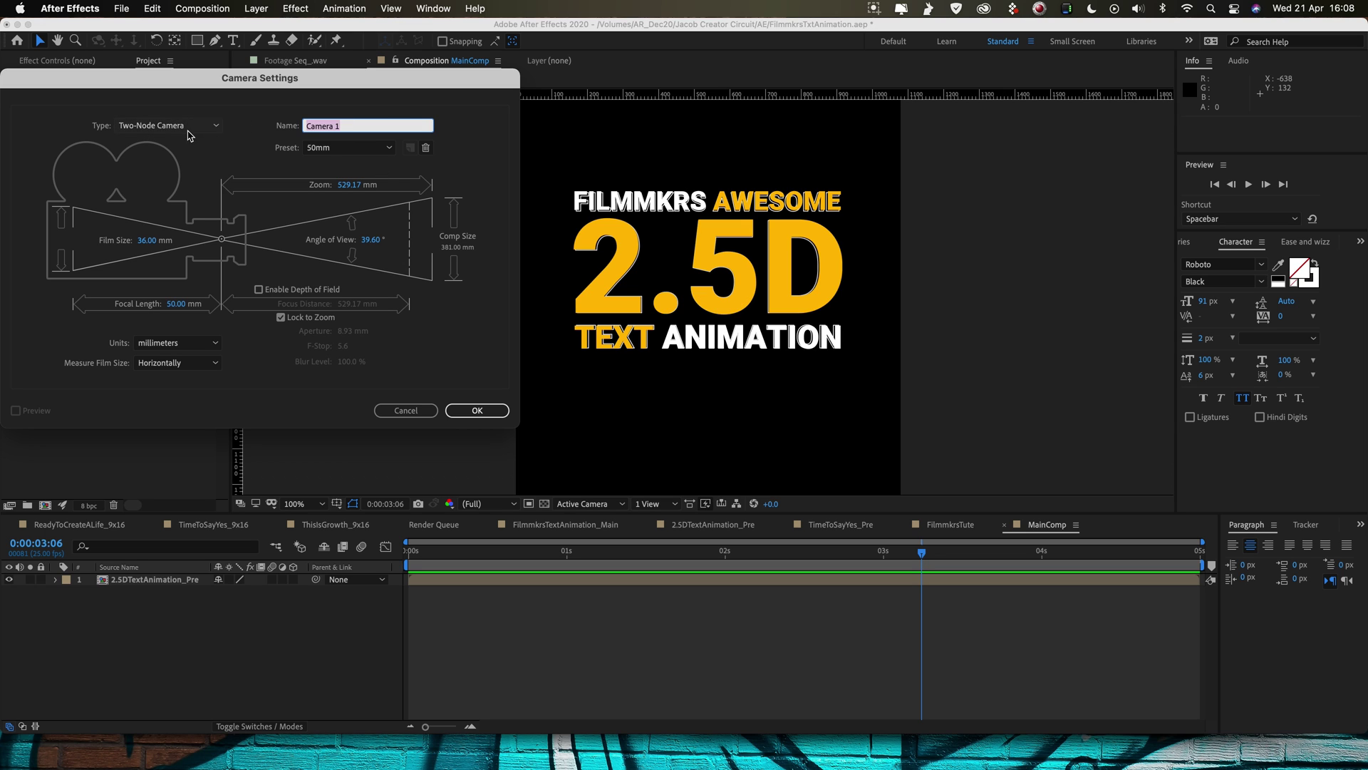
{"action": "left_click", "coordinate": [478, 410]}
- Make the 2.5DTextAnimation_Pre layer 3D and scrub to about 2:05
{"action": "left_click", "coordinate": [853, 553]}
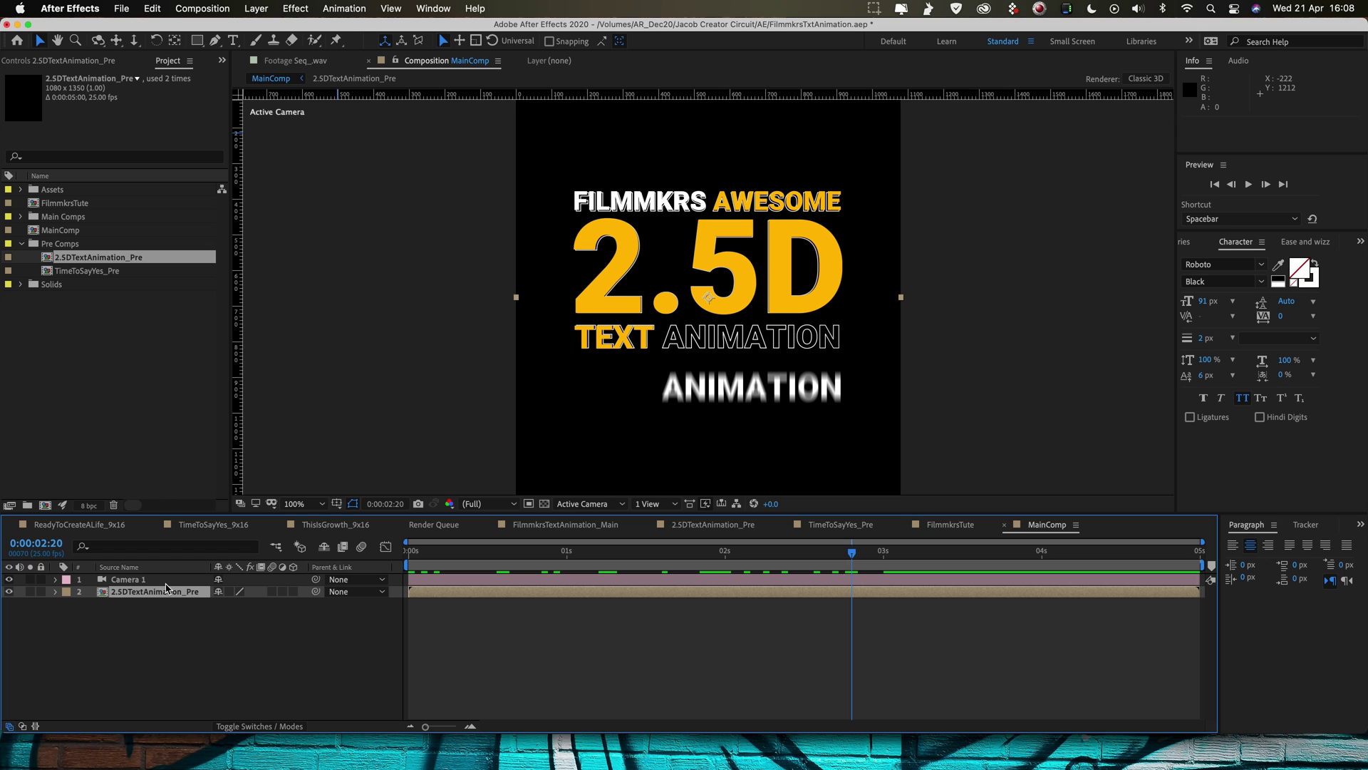
{"action": "left_click", "coordinate": [294, 591]}
{"action": "left_click_drag", "start_coordinate": [503, 548], "coordinate": [757, 559]}
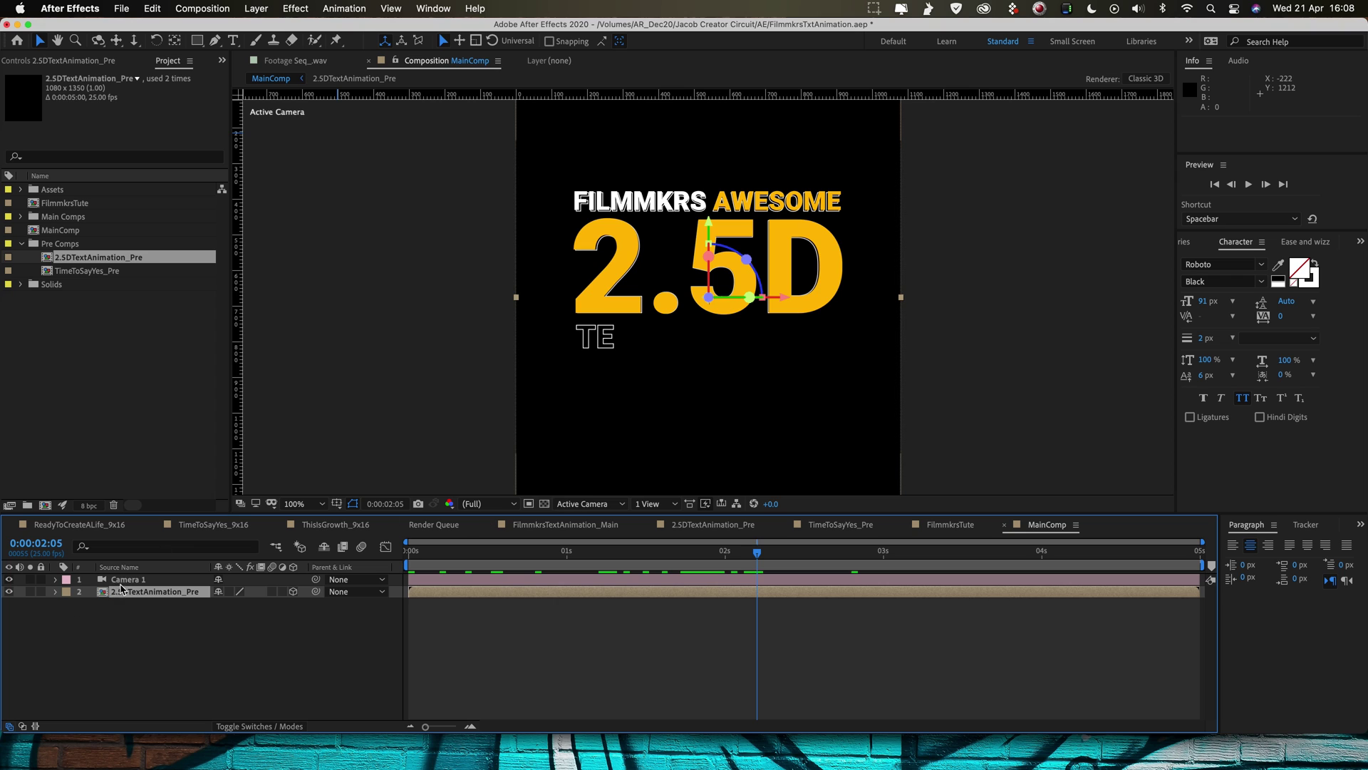
- Orbit Camera 1 to an oblique angle below and beside the text
{"action": "left_click", "coordinate": [126, 580]}
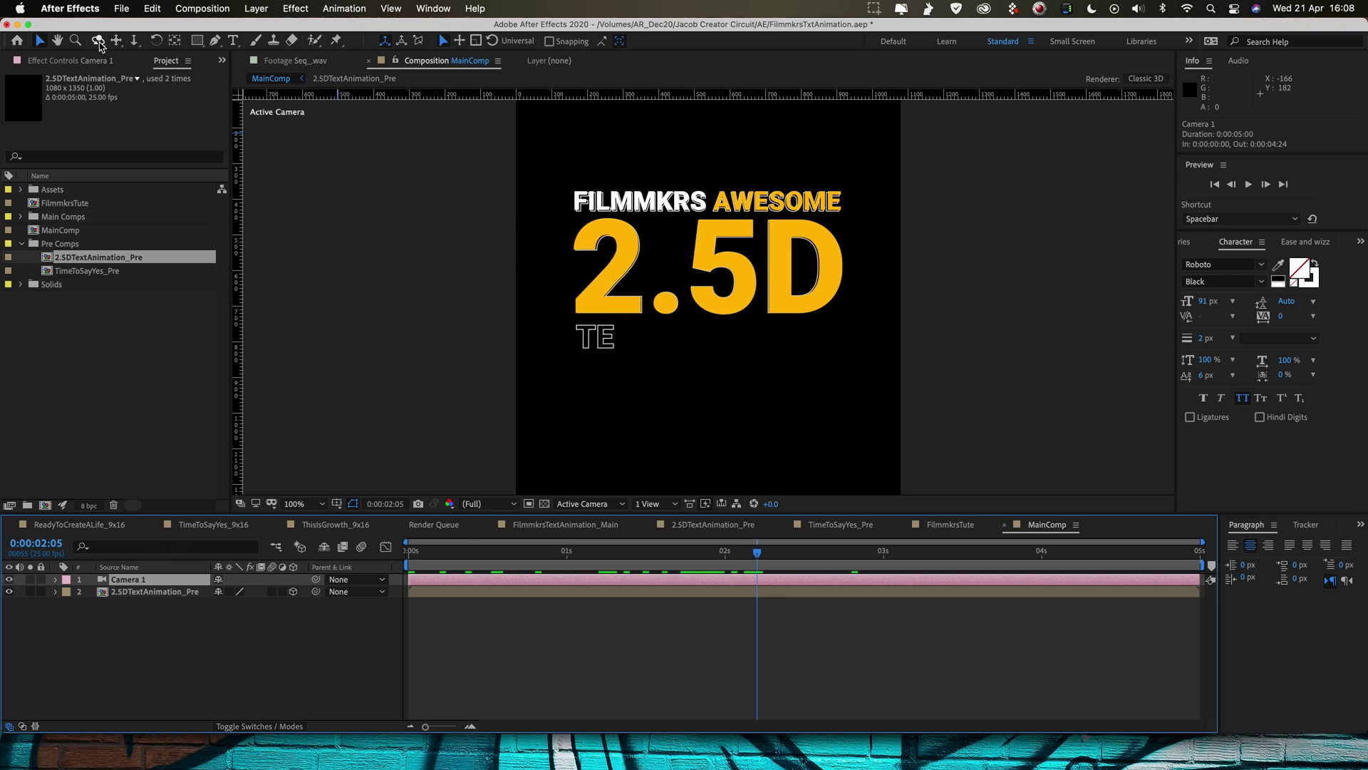
{"action": "left_click", "coordinate": [98, 41]}
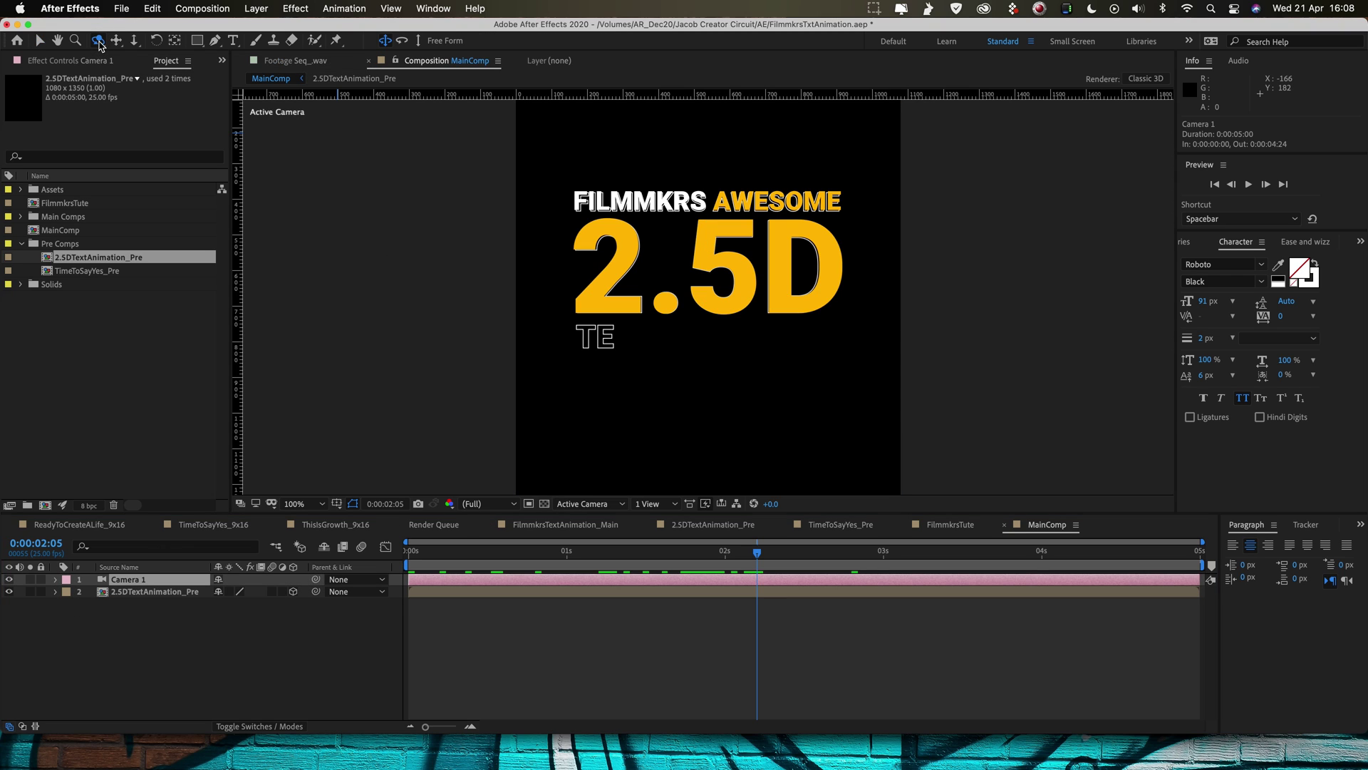
{"action": "left_click_drag", "start_coordinate": [608, 340], "coordinate": [631, 274]}
- Preview the angled text animation and inspect its depth up close
{"action": "key", "text": "space"}
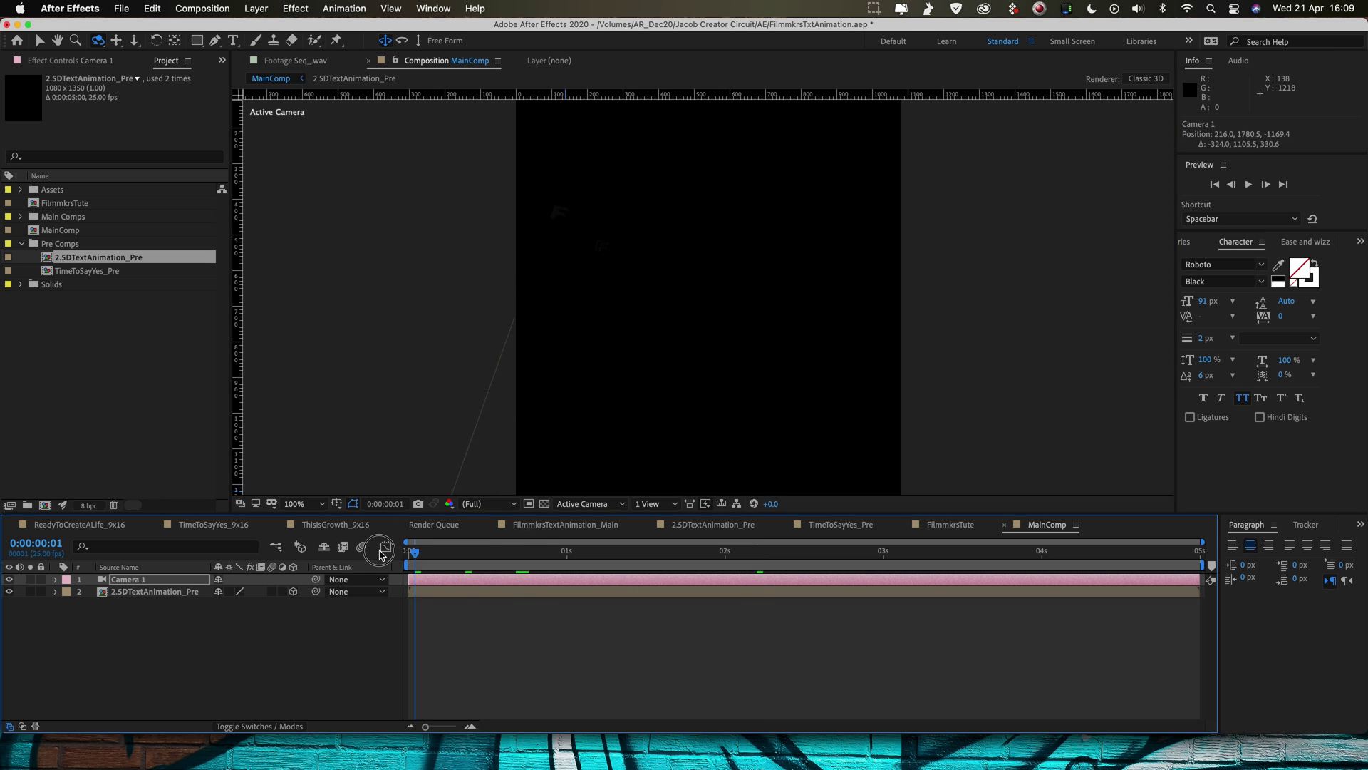
{"action": "key", "text": "space"}
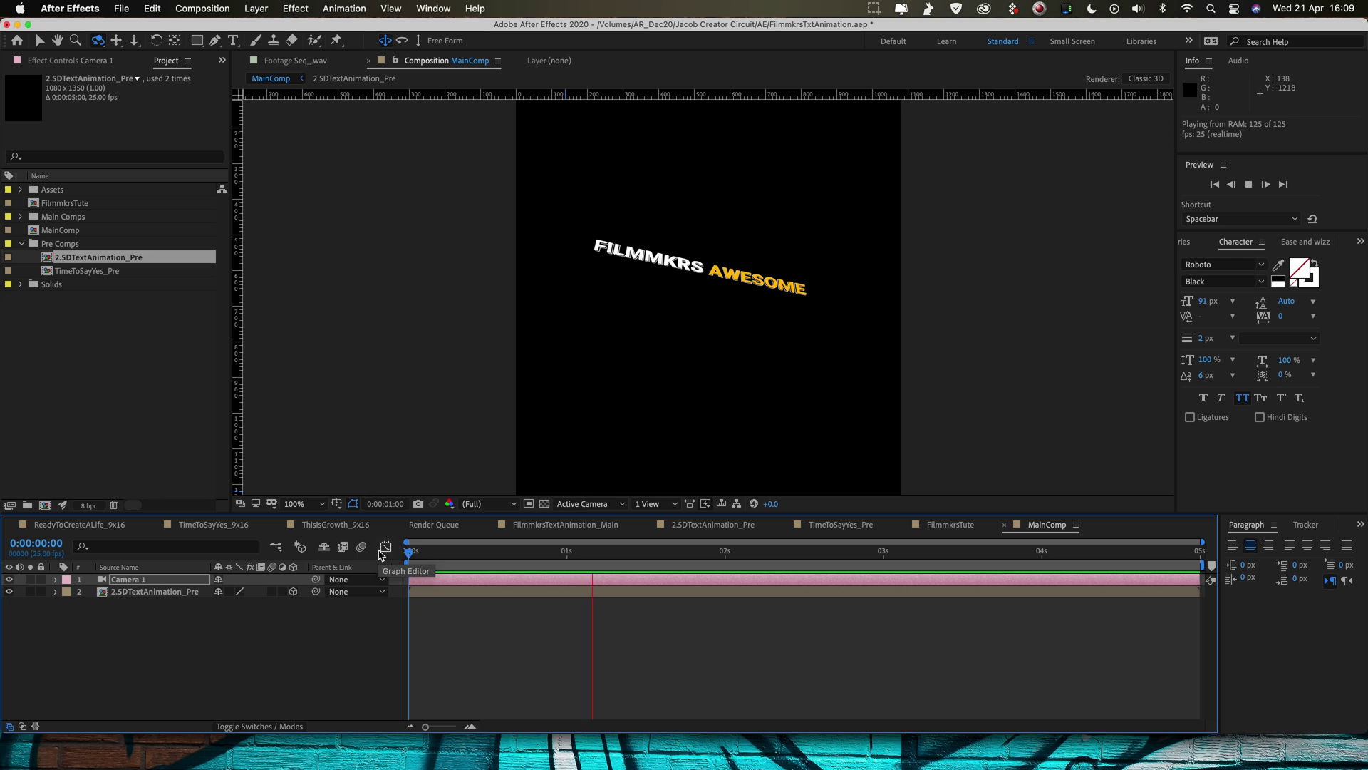
{"action": "key", "text": "period"}
{"action": "key", "text": "space"}
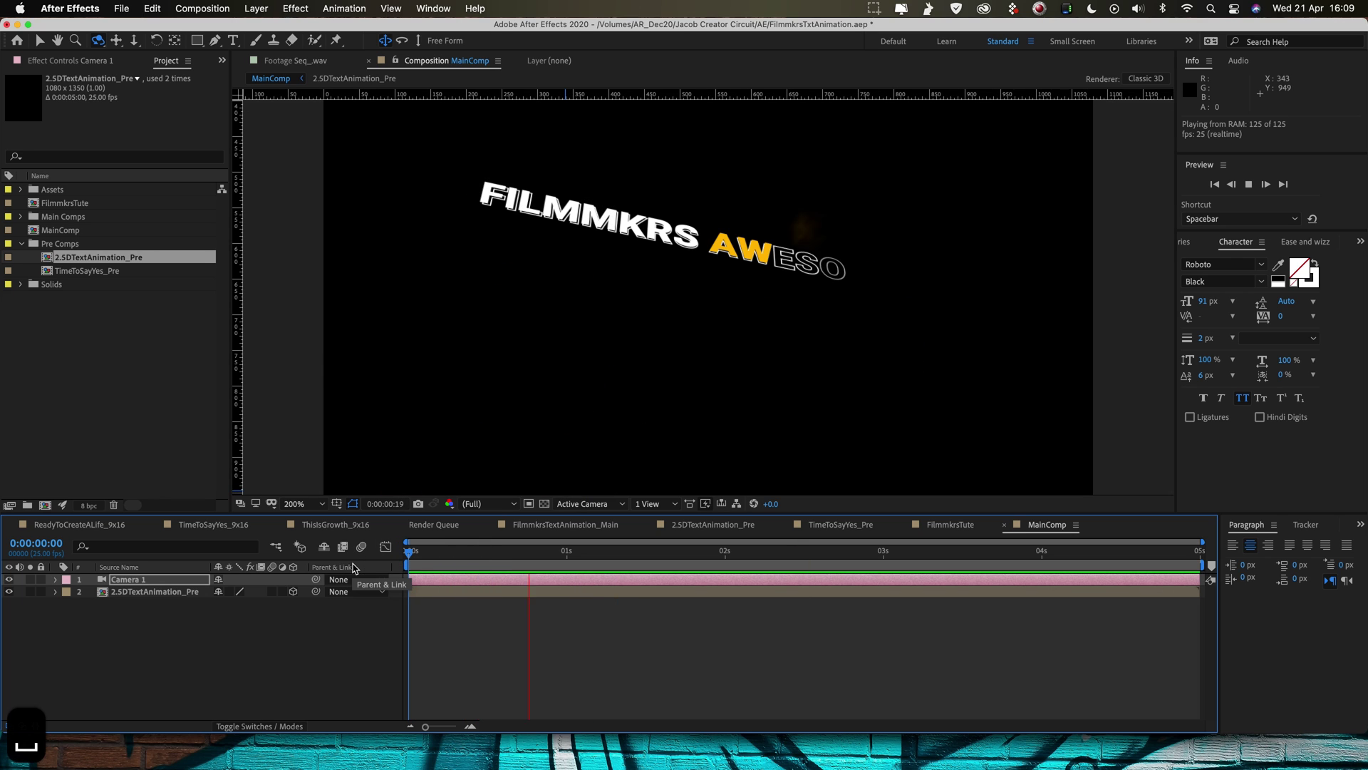
{"action": "key", "text": "space"}
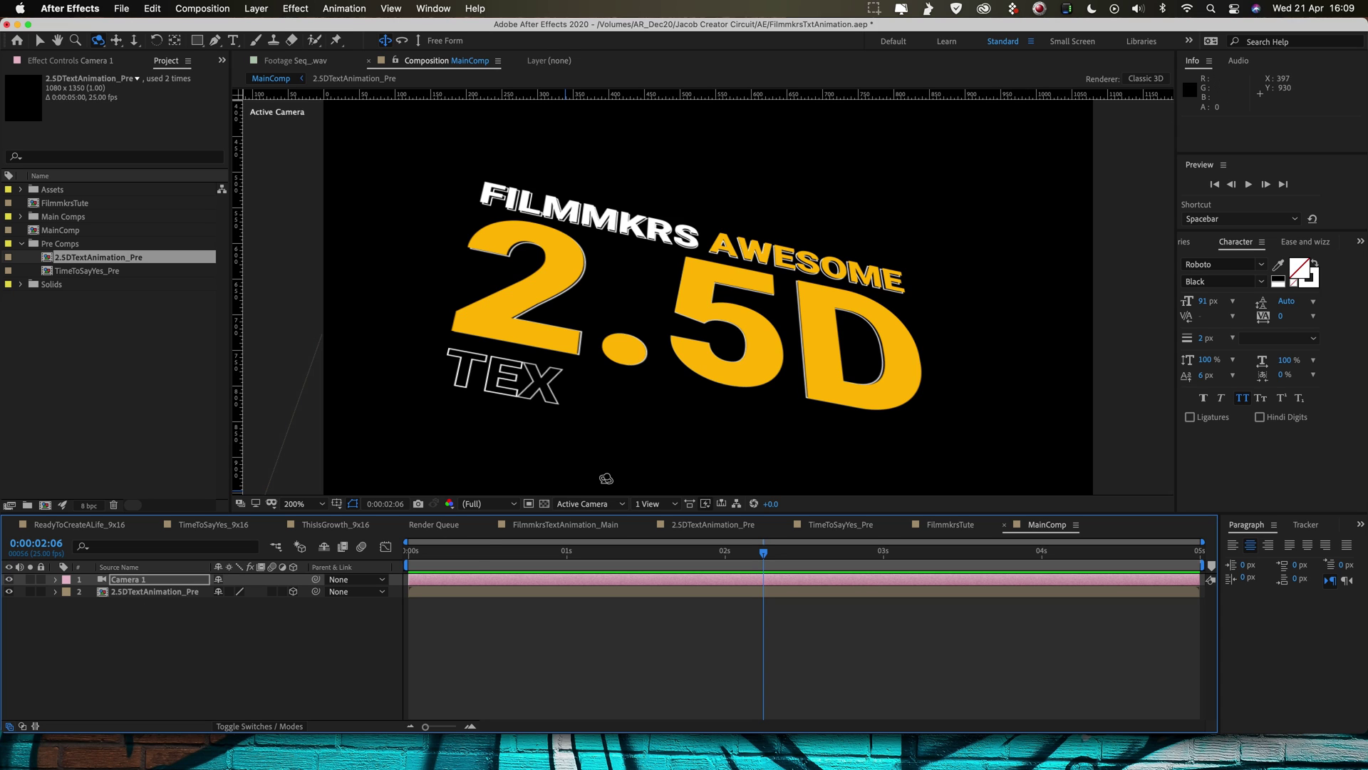
{"action": "key", "text": "space"}
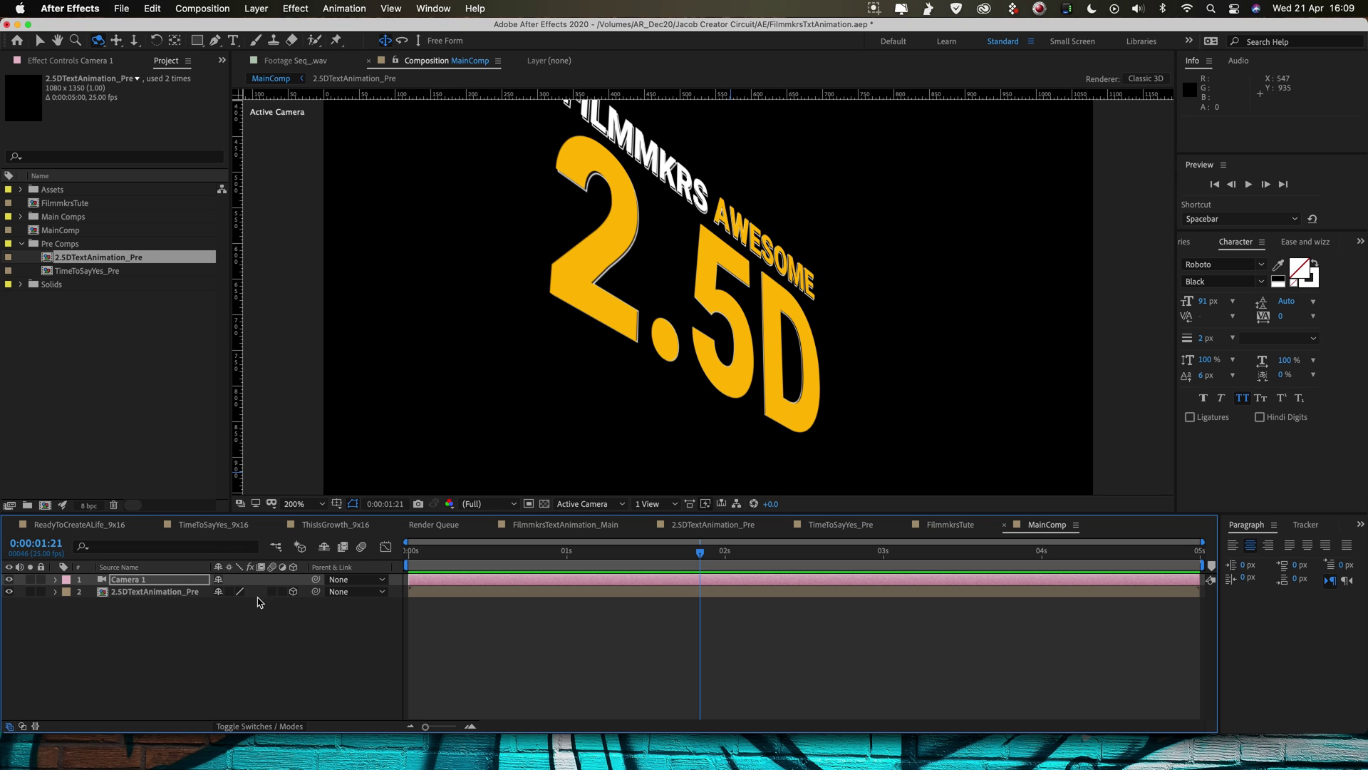
- Turn on Collapse Transformations for the 2.5DTextAnimation_Pre layer and orbit the camera around the text
{"action": "left_click", "coordinate": [163, 592]}
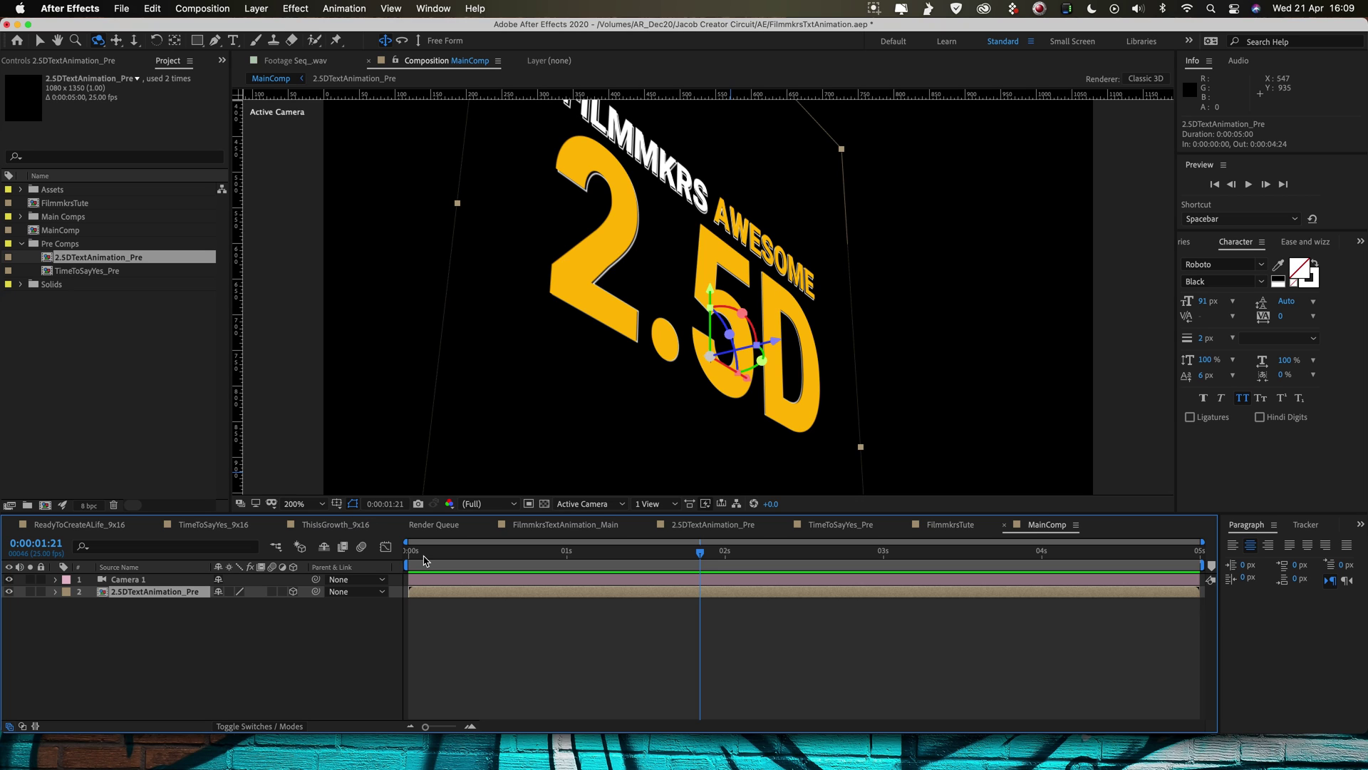
{"action": "left_click", "coordinate": [229, 591]}
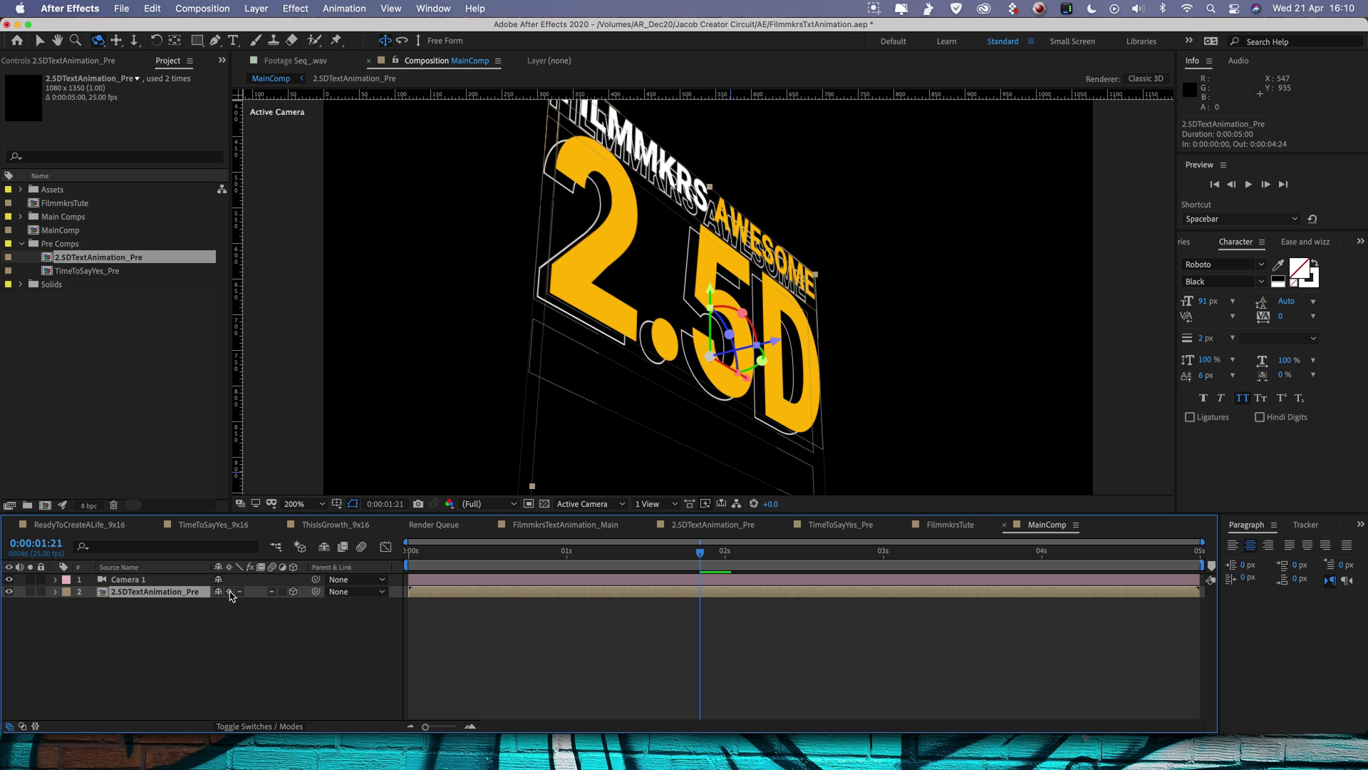
{"action": "left_click_drag", "start_coordinate": [782, 397], "coordinate": [713, 351]}
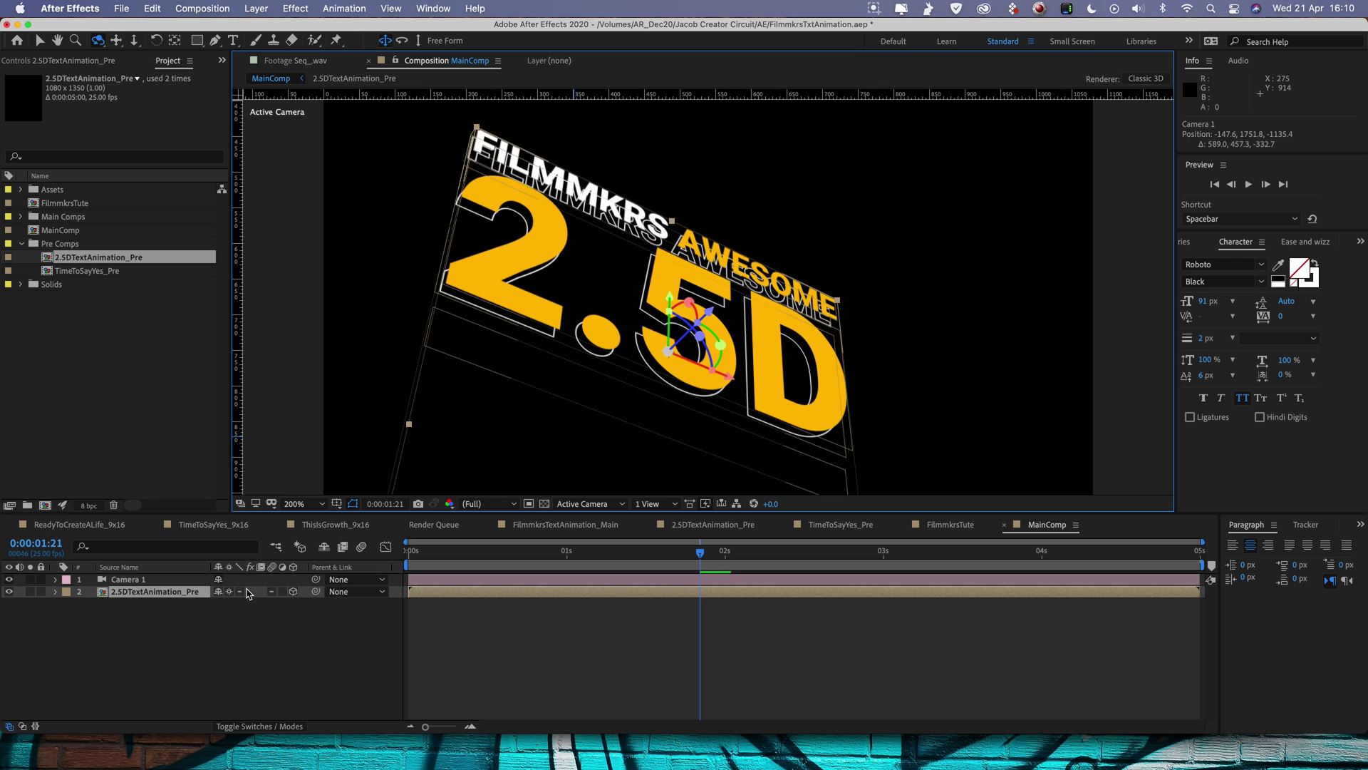
- Compare the text up close with Collapse Transformations off and on, orbiting the camera to another side
{"action": "left_click", "coordinate": [229, 592]}
{"action": "key", "text": "period"}
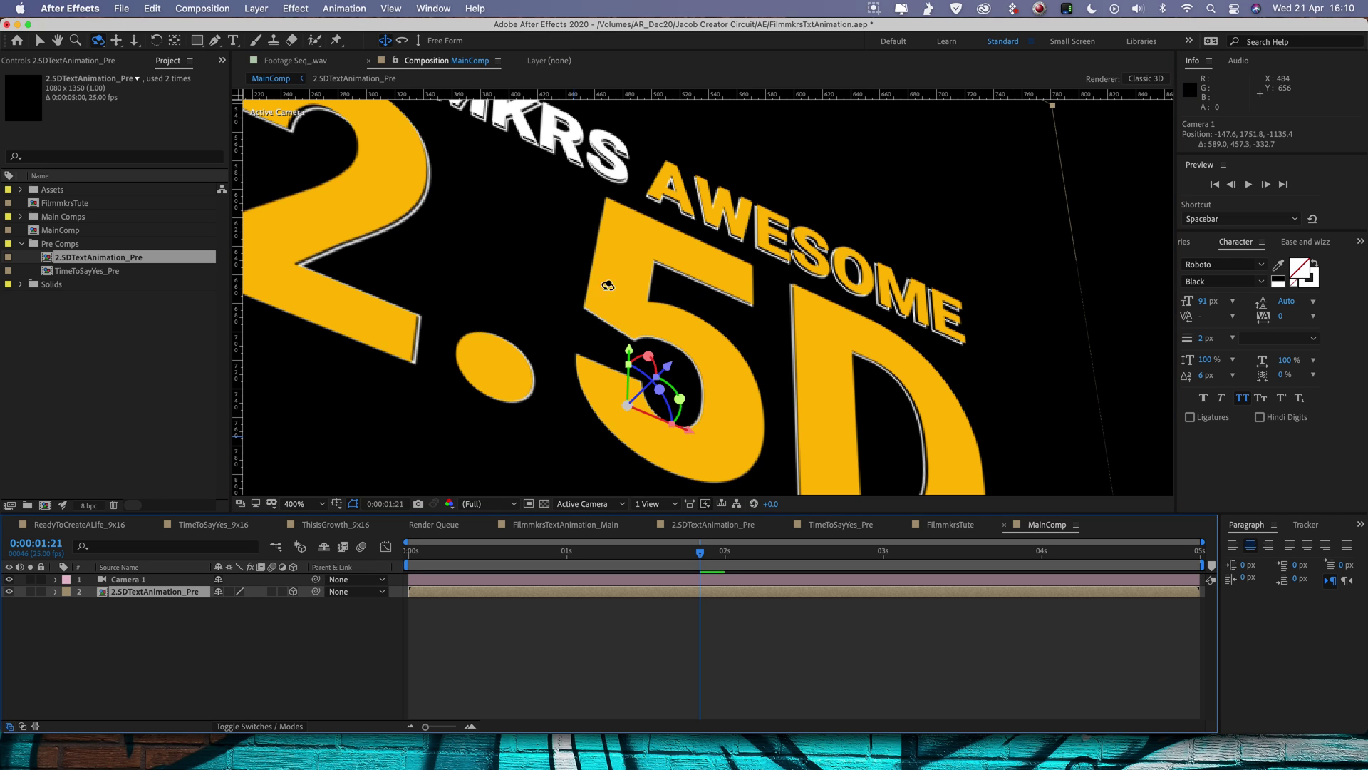
{"action": "left_click", "coordinate": [229, 592]}
{"action": "left_click_drag", "start_coordinate": [684, 375], "coordinate": [735, 454]}
{"action": "key", "text": "comma"}
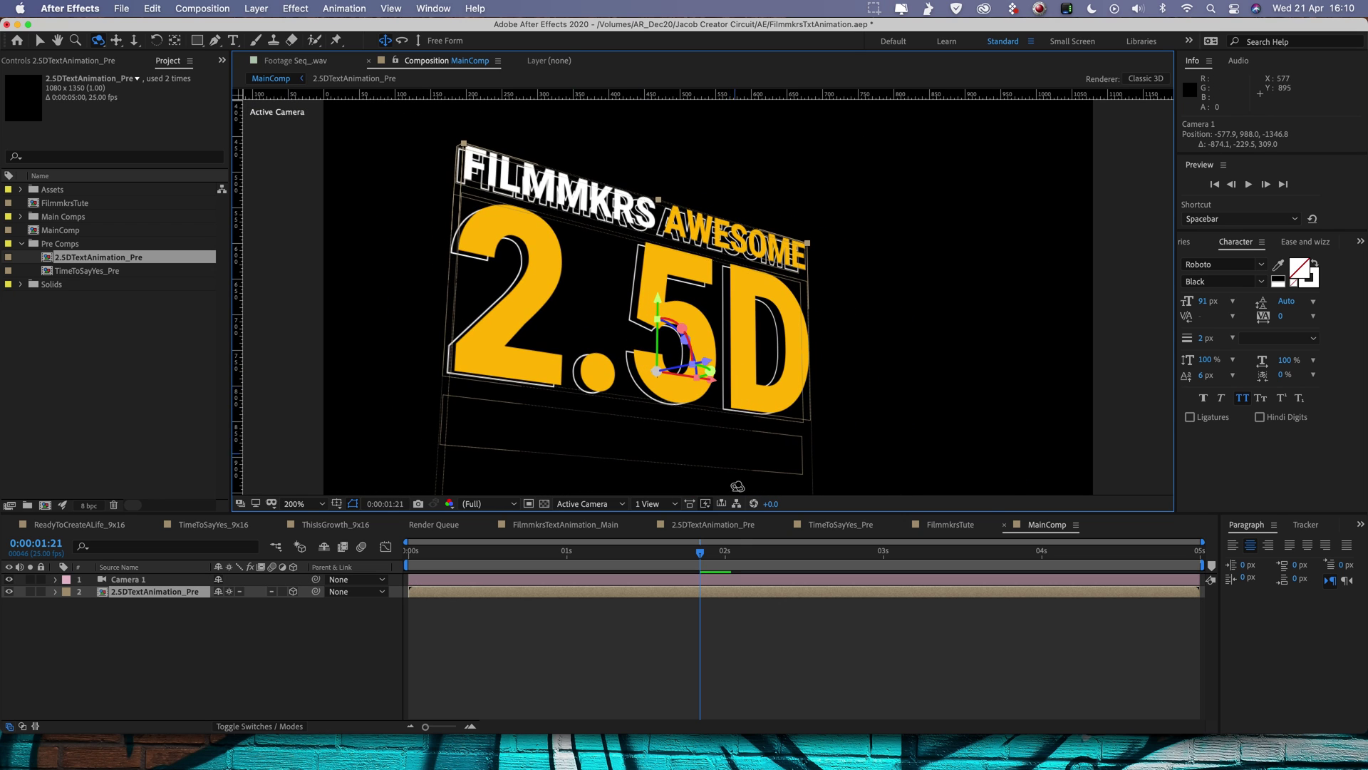
- Play back the MainComp text animation from the first frame
{"action": "left_click_drag", "start_coordinate": [689, 567], "coordinate": [408, 567]}
{"action": "key", "text": "space"}
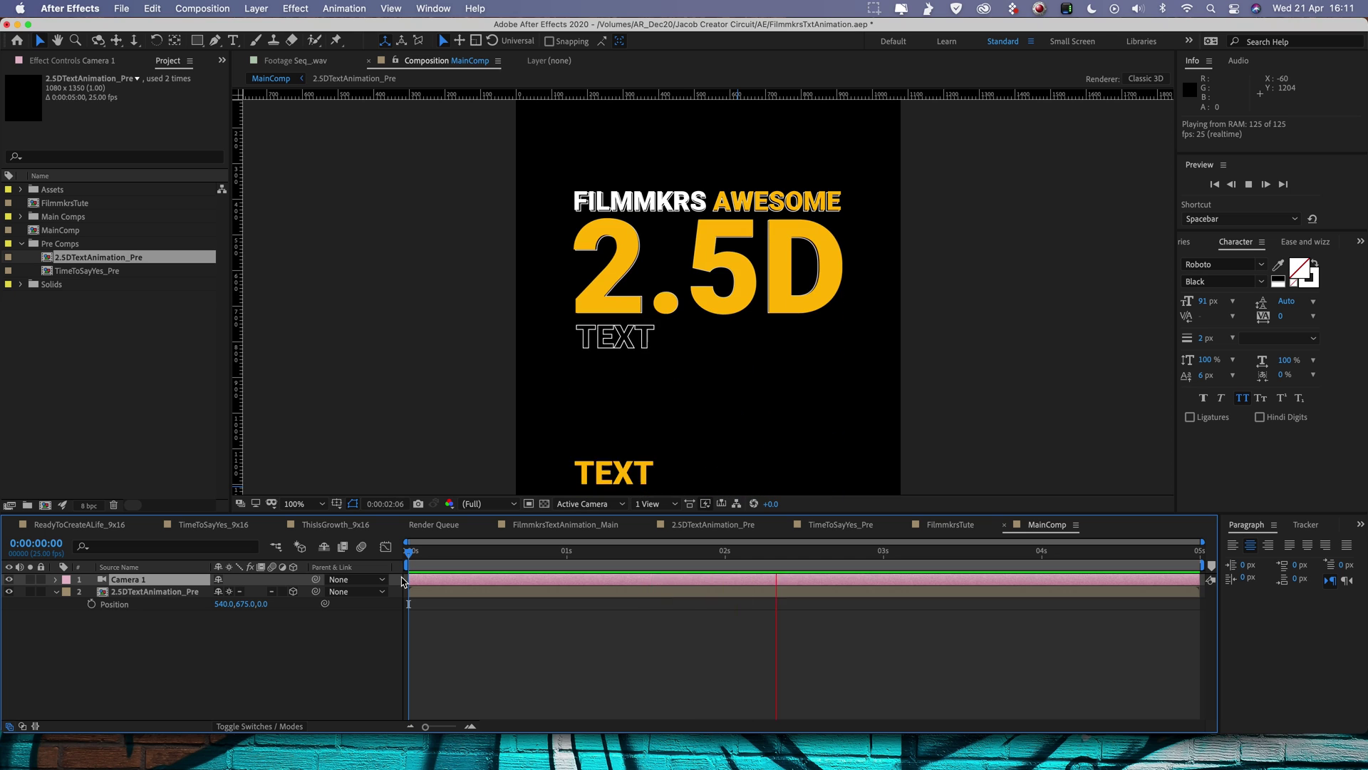
{"action": "key", "text": "space"}
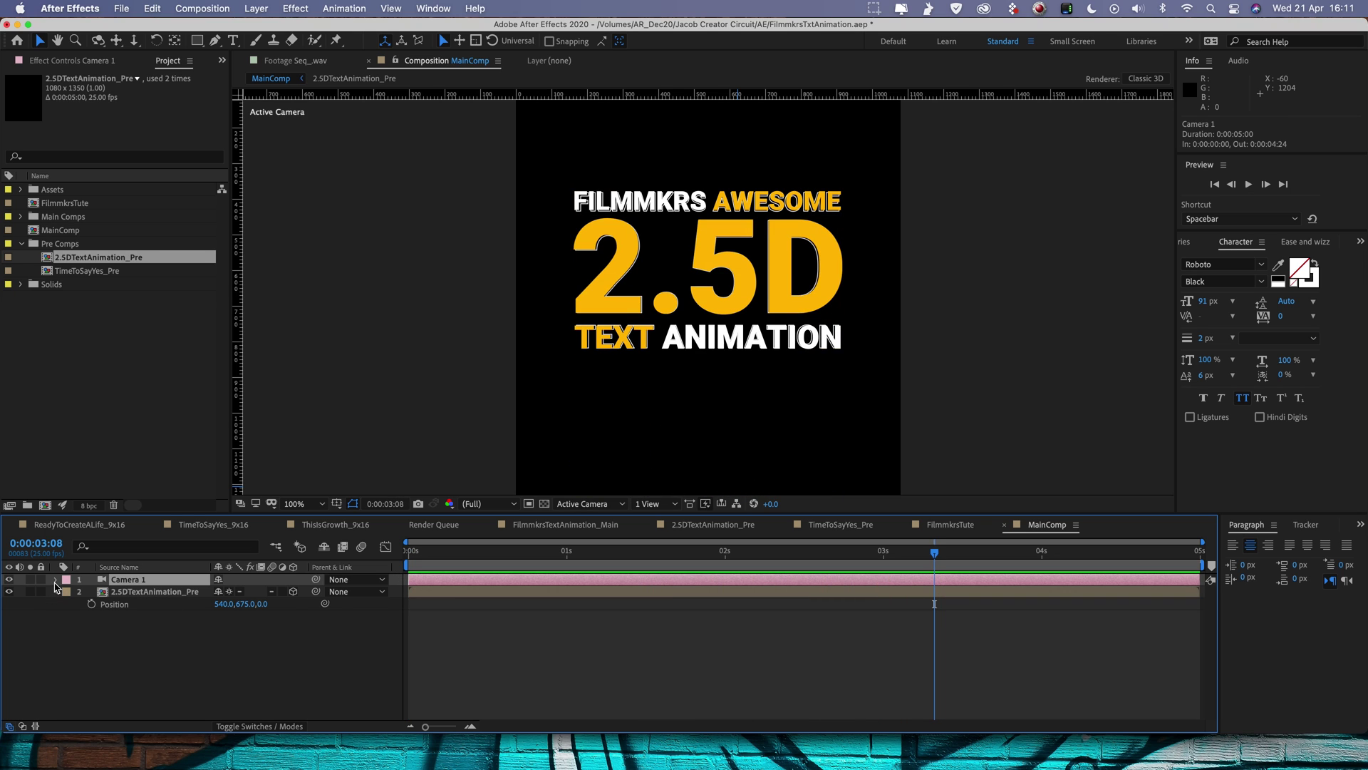
- Expand Camera 1's Transform properties and single out its Point of Interest and Position
{"action": "left_click", "coordinate": [56, 580]}
{"action": "left_click", "coordinate": [69, 592]}
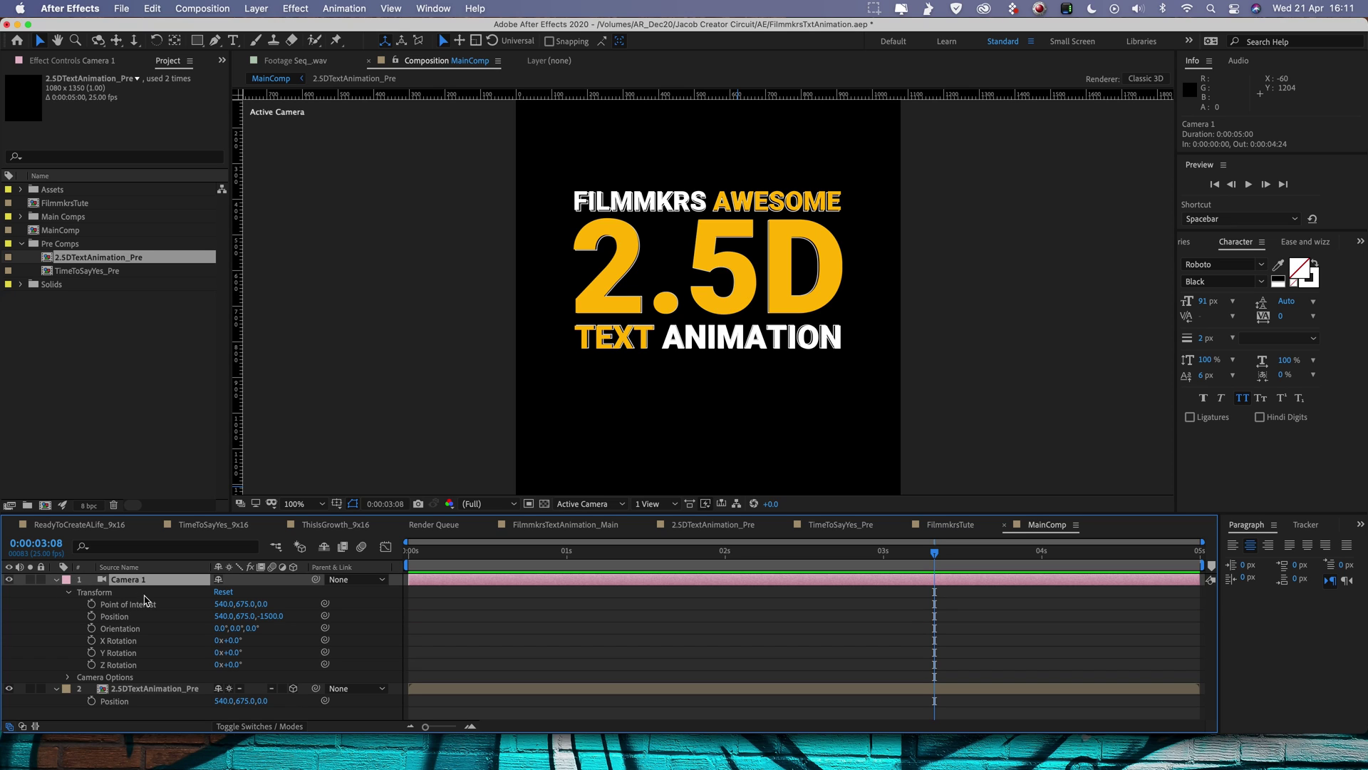
{"action": "left_click", "coordinate": [137, 606]}
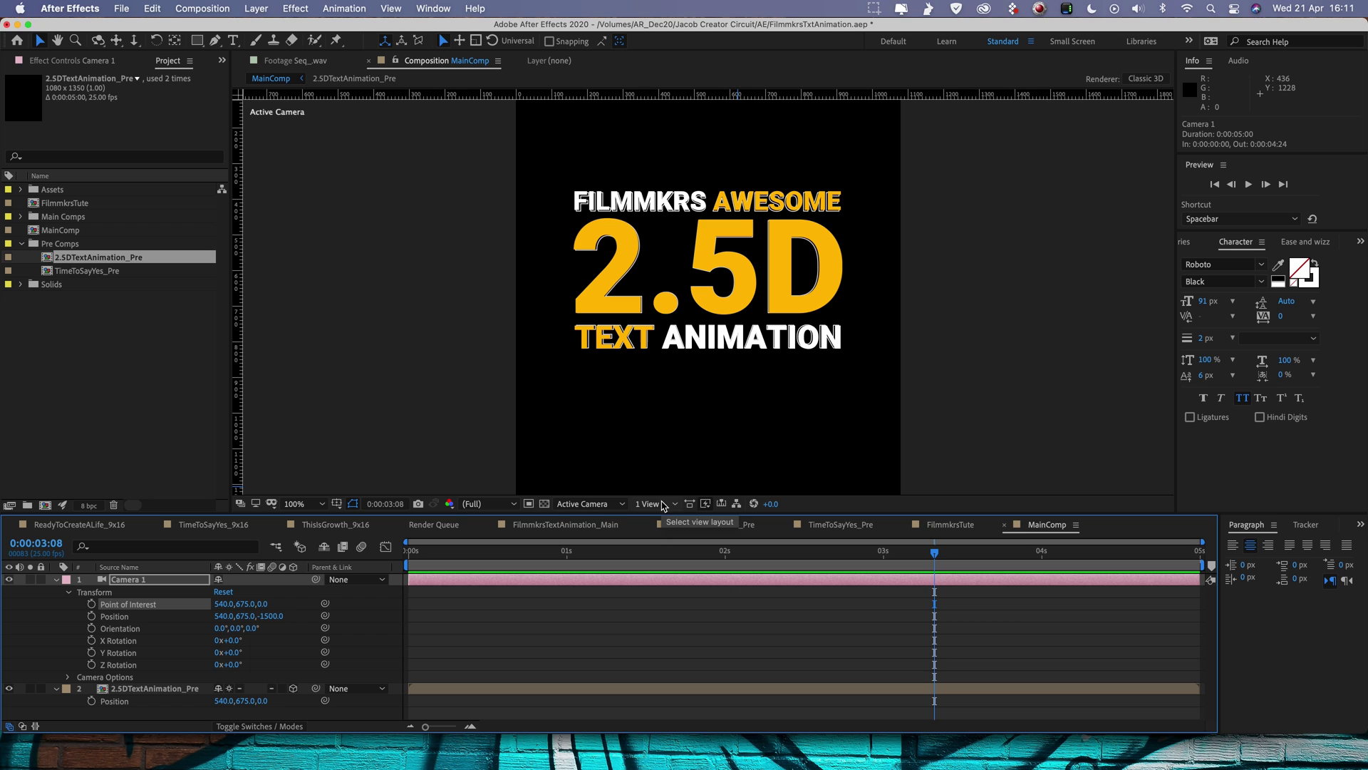
{"action": "left_click", "coordinate": [117, 619]}
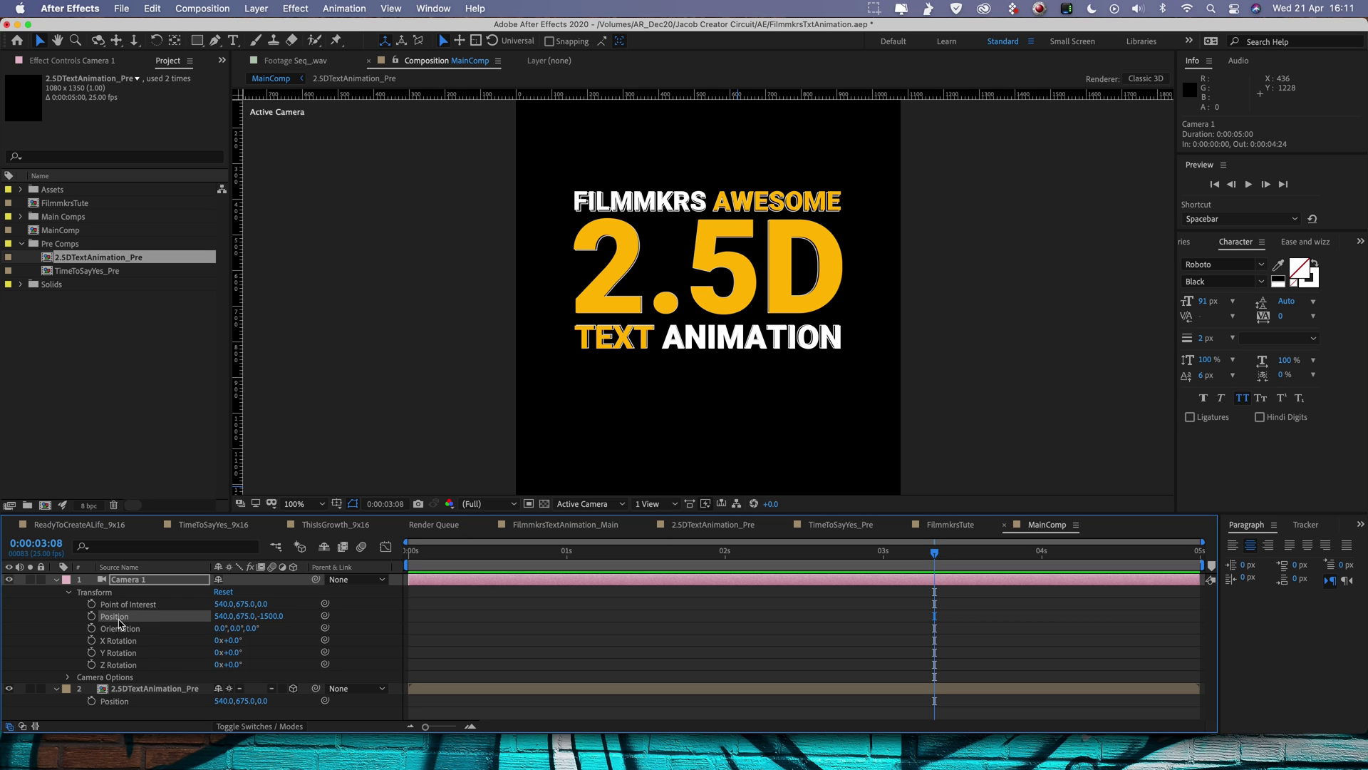
- Switch the composition viewer to 2 Views - Horizontal and set the second view to Front
{"action": "left_click", "coordinate": [664, 510]}
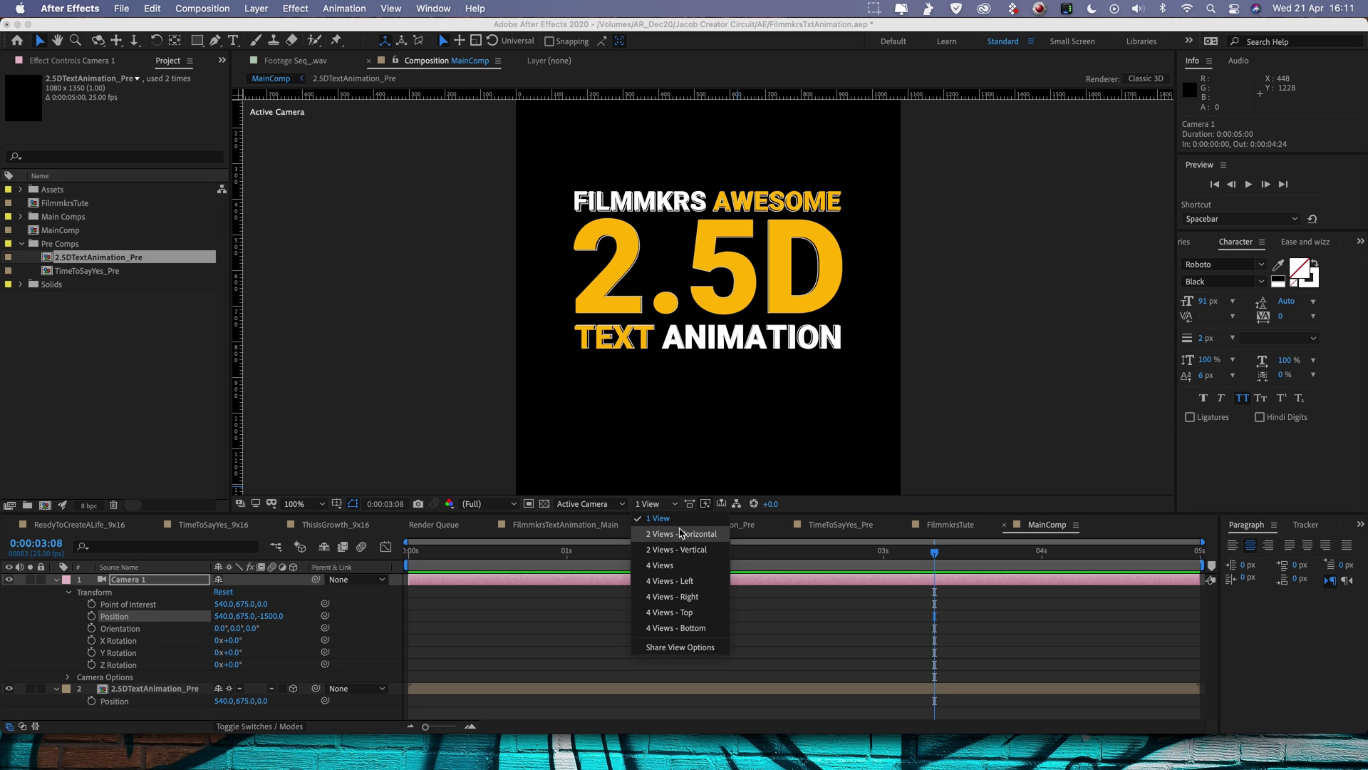
{"action": "left_click", "coordinate": [682, 536]}
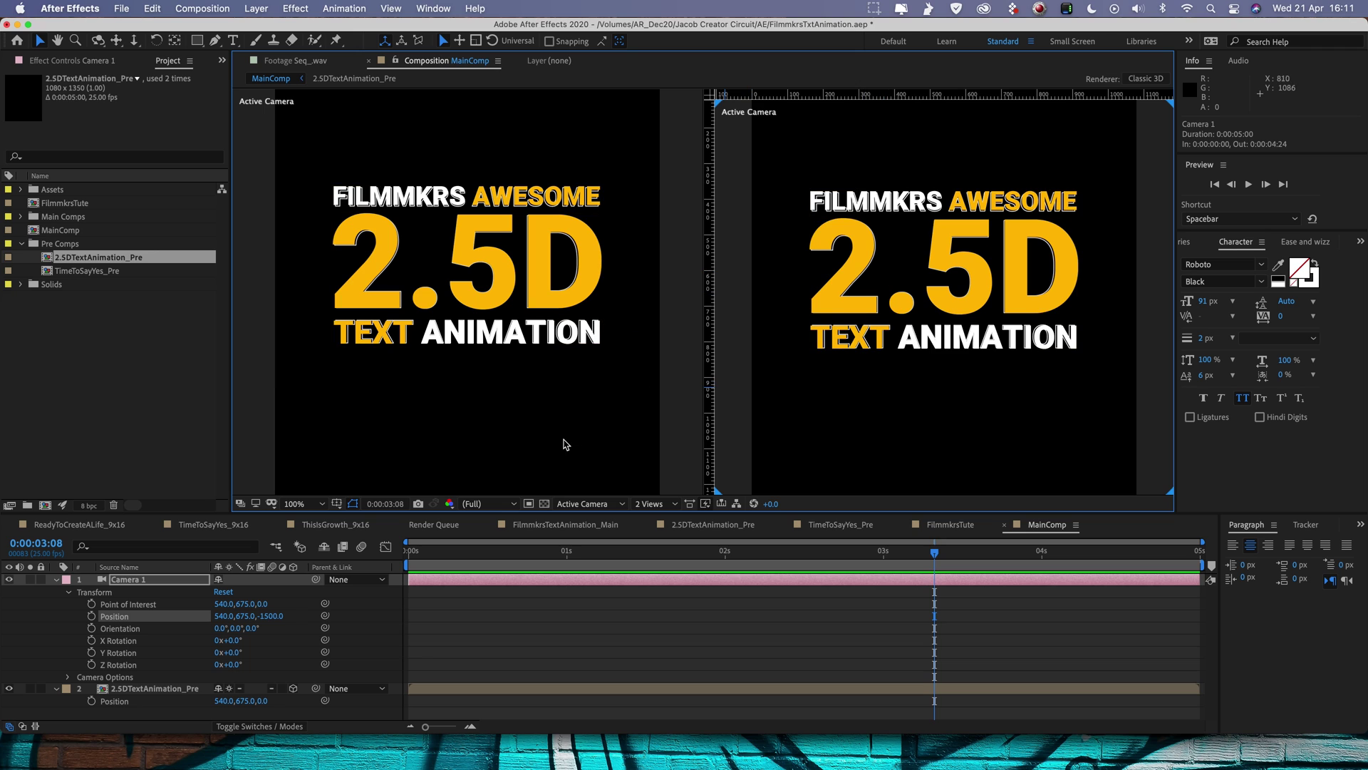
{"action": "left_click", "coordinate": [565, 443]}
{"action": "left_click", "coordinate": [843, 413]}
{"action": "left_click", "coordinate": [591, 504]}
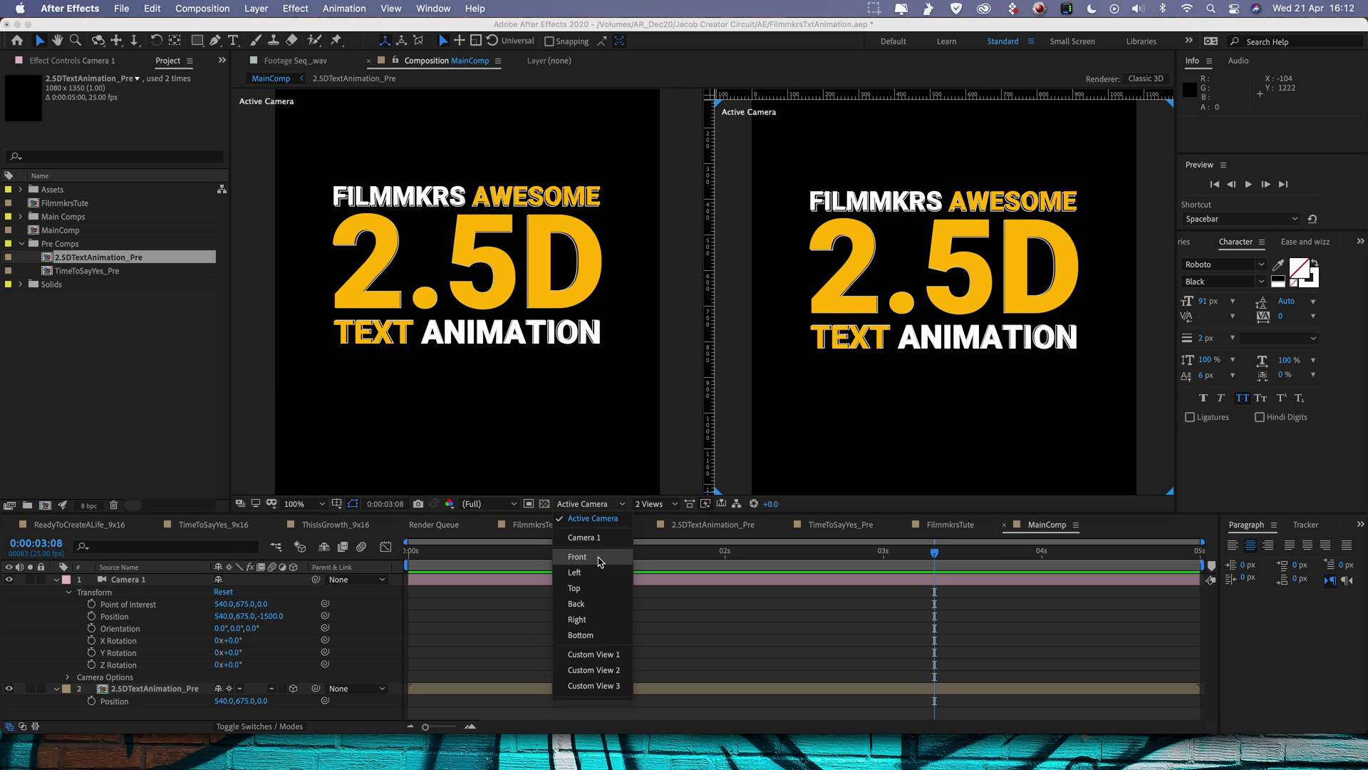
{"action": "left_click", "coordinate": [580, 562]}
- Shift Camera 1's Point of Interest to about 220, 407 and its Position Y to about 565
{"action": "left_click_drag", "start_coordinate": [249, 616], "coordinate": [47, 613]}
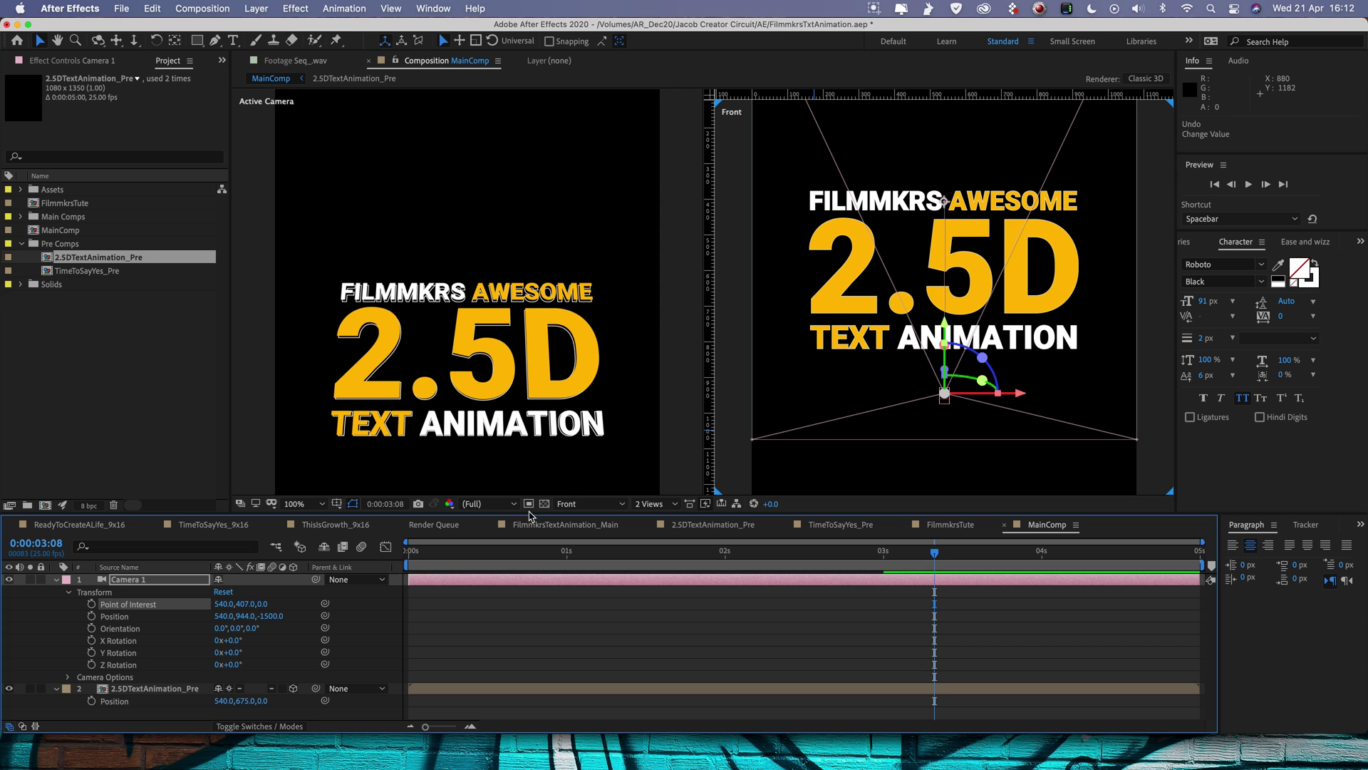
{"action": "left_click_drag", "start_coordinate": [225, 605], "coordinate": [19, 627]}
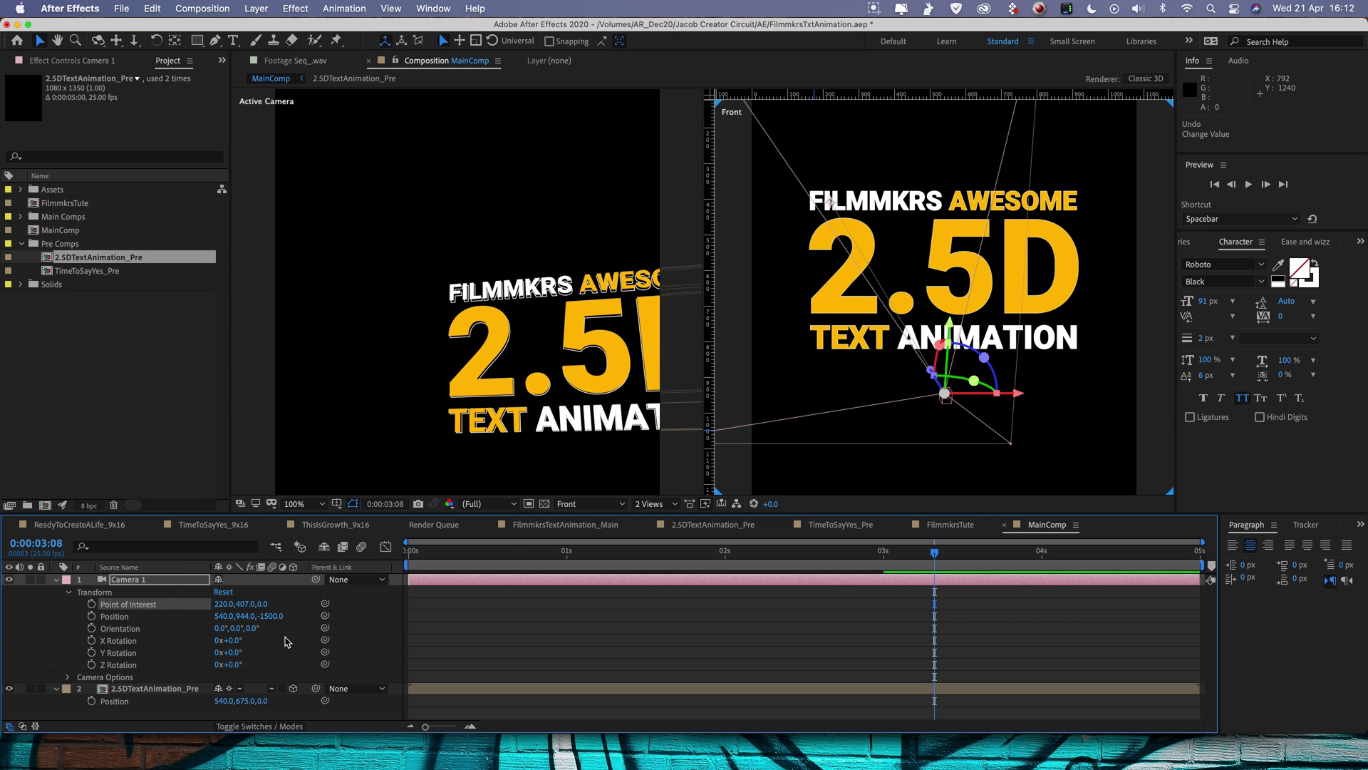
{"action": "left_click_drag", "start_coordinate": [239, 624], "coordinate": [534, 559]}
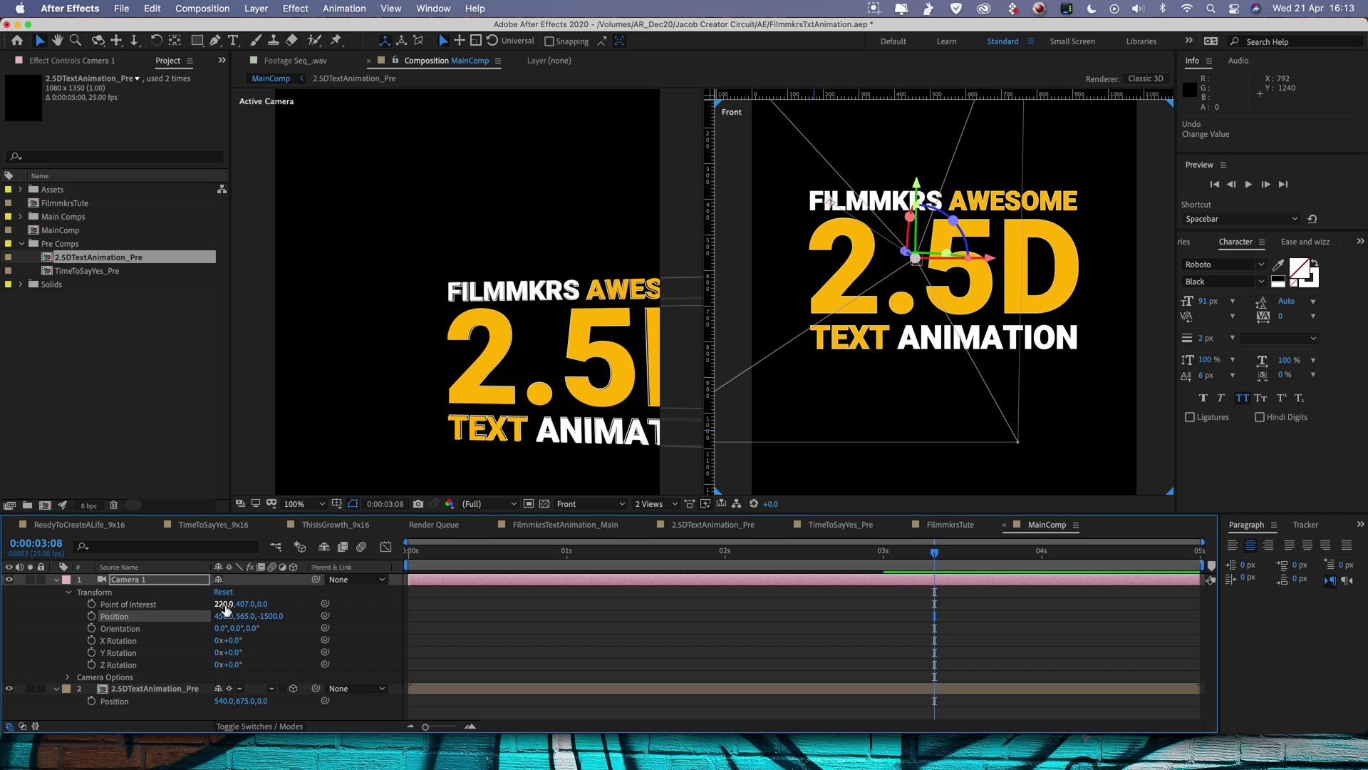
- Set Camera 1's Point of Interest to 170, 407, 0 and place its first keyframe at the start of the composition
{"action": "left_click_drag", "start_coordinate": [223, 604], "coordinate": [547, 576]}
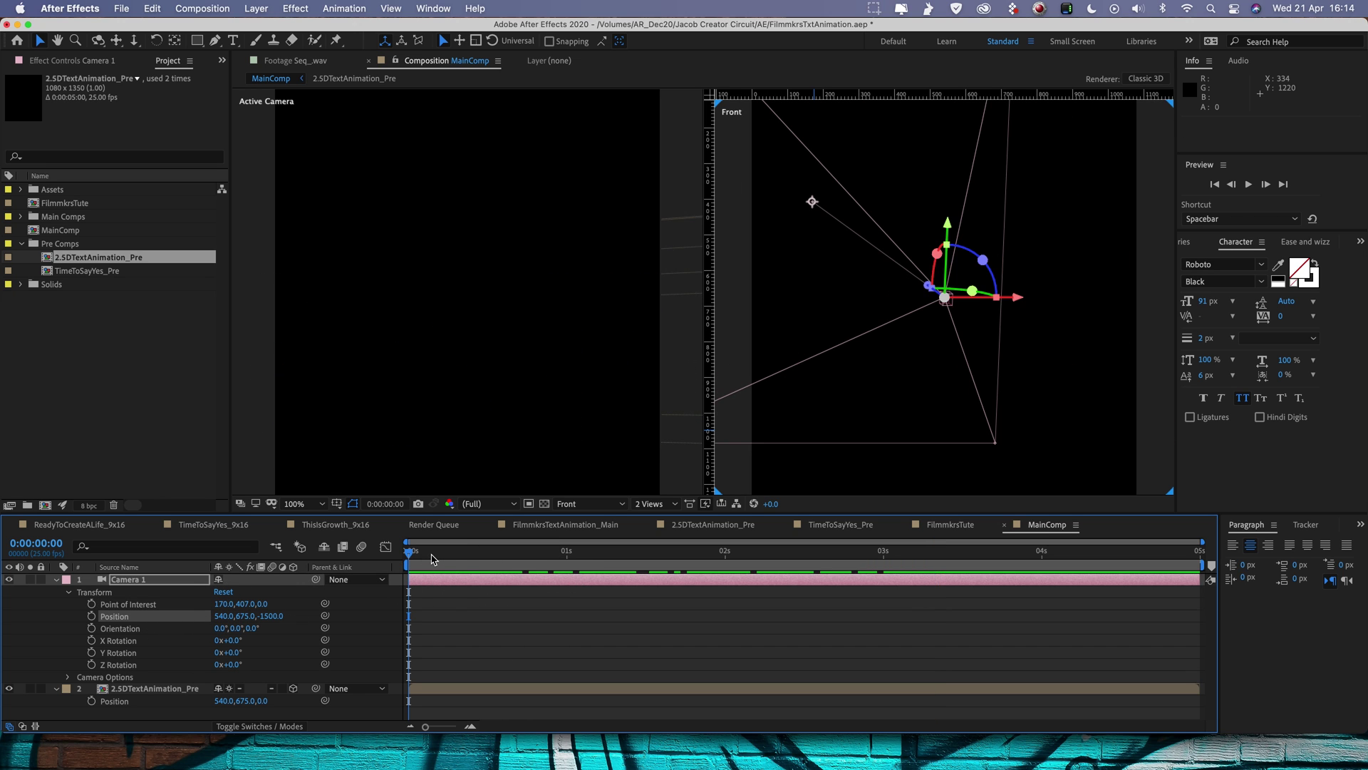
{"action": "left_click_drag", "start_coordinate": [431, 558], "coordinate": [973, 540]}
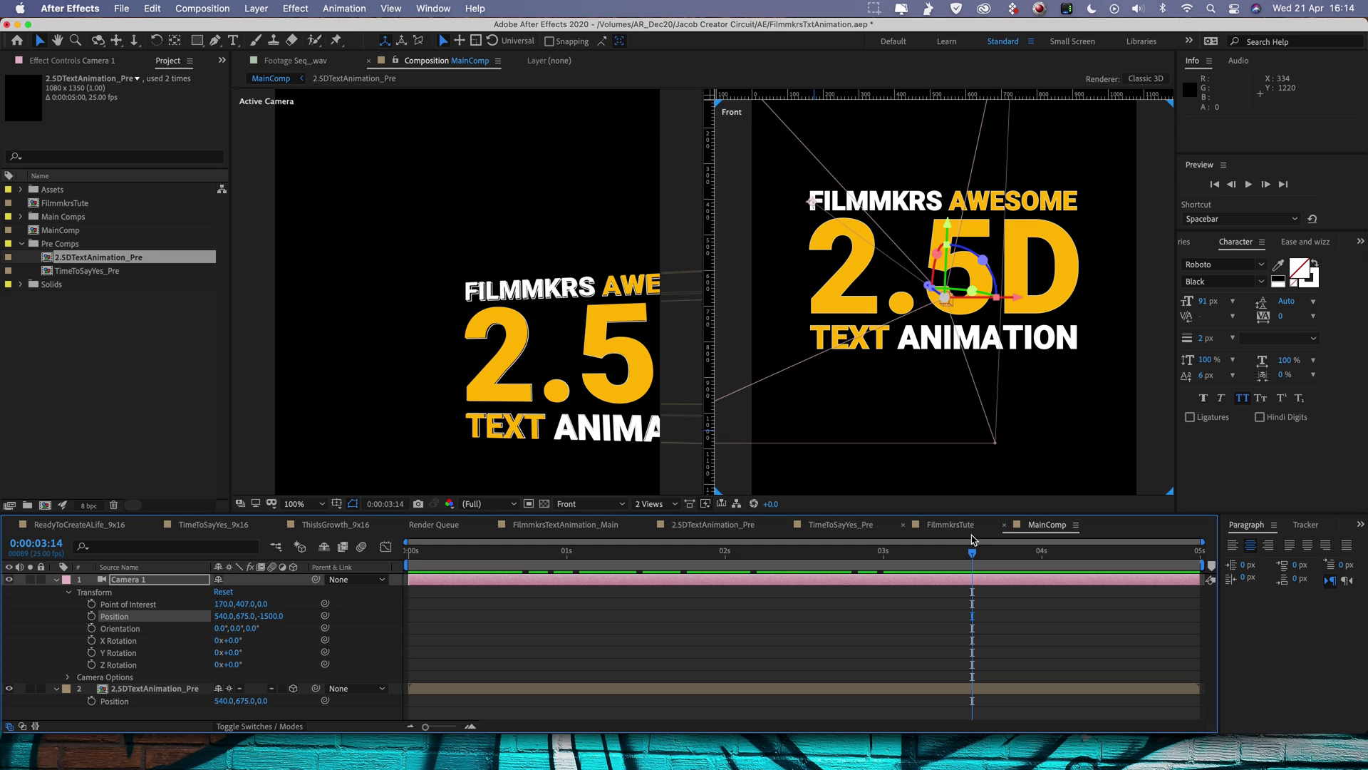
{"action": "left_click_drag", "start_coordinate": [485, 553], "coordinate": [700, 543]}
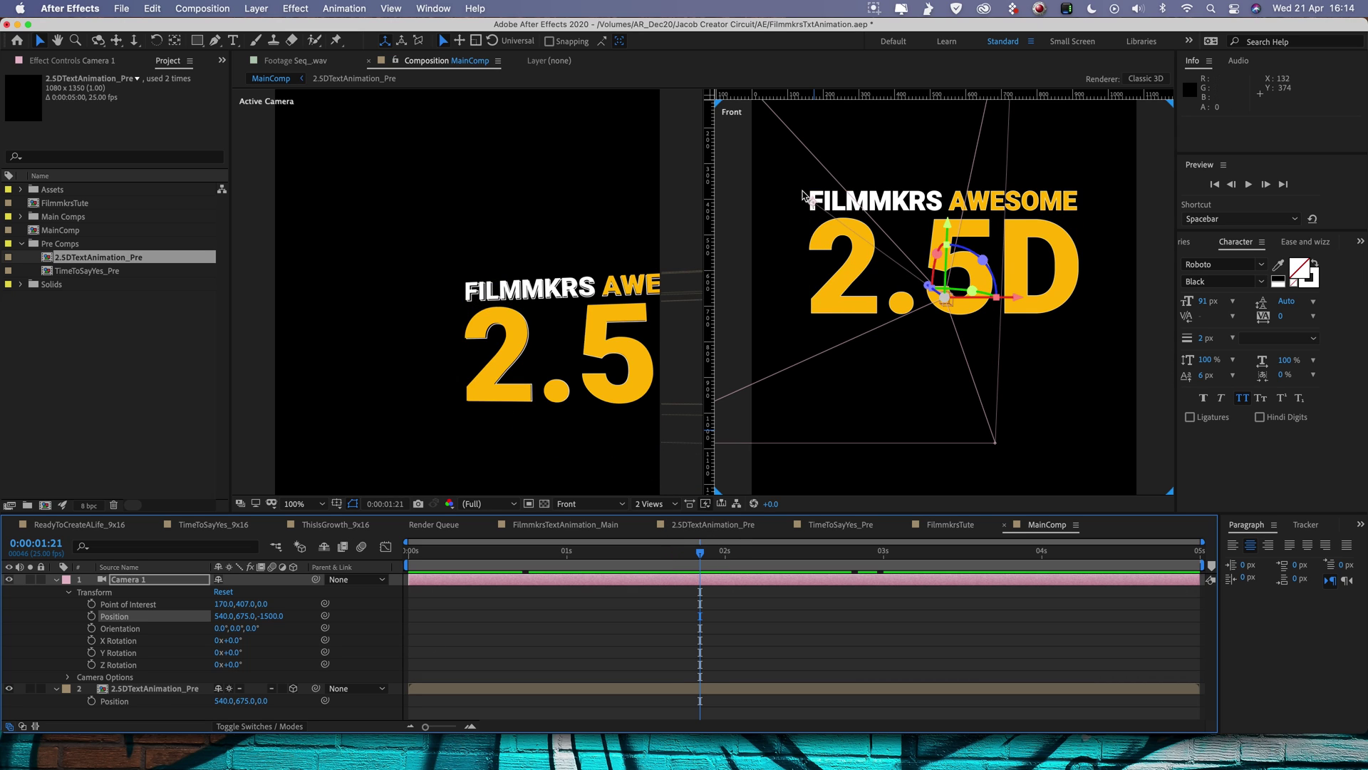
{"action": "left_click", "coordinate": [91, 603]}
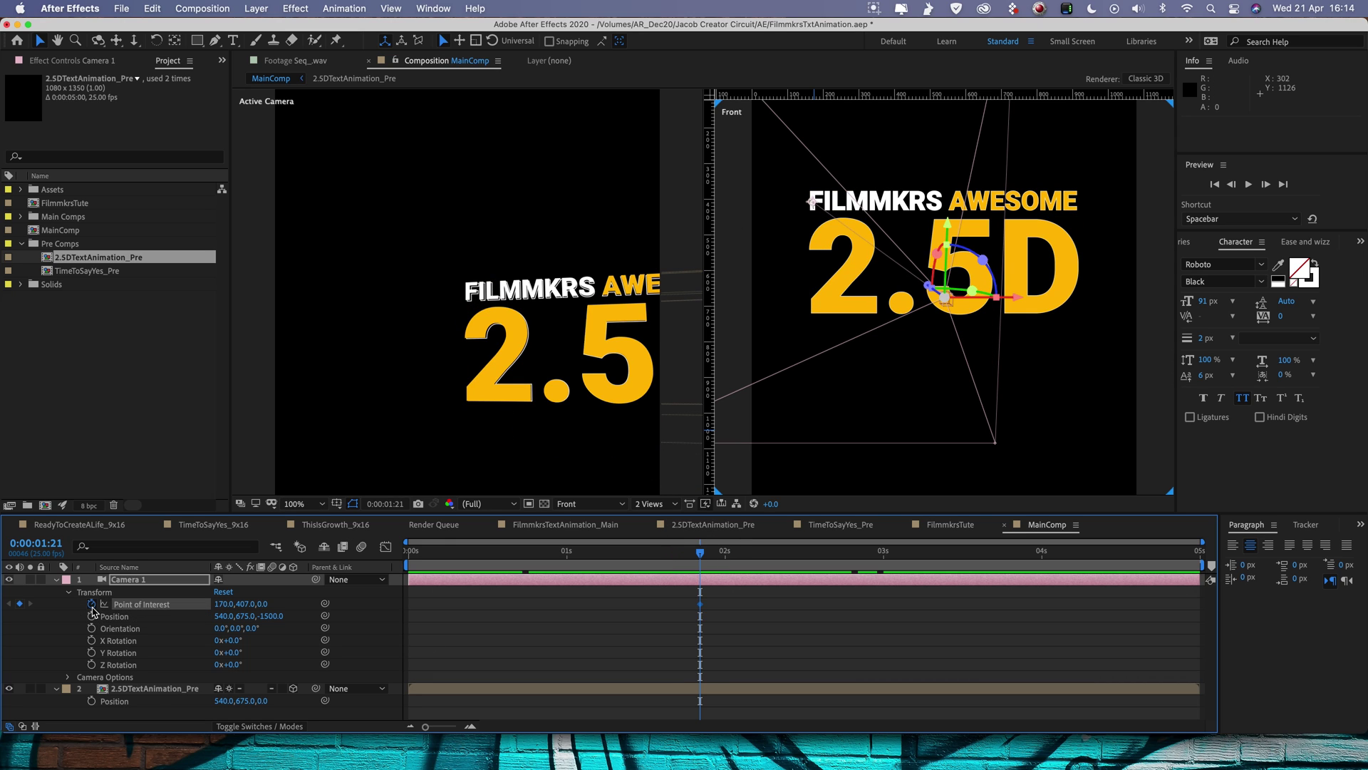
{"action": "left_click_drag", "start_coordinate": [701, 605], "coordinate": [412, 611]}
- Keyframe Camera 1's Point of Interest X at 545 at 0:00:01:05 and hold it with another keyframe at 0:00:01:21
{"action": "left_click_drag", "start_coordinate": [421, 546], "coordinate": [598, 538]}
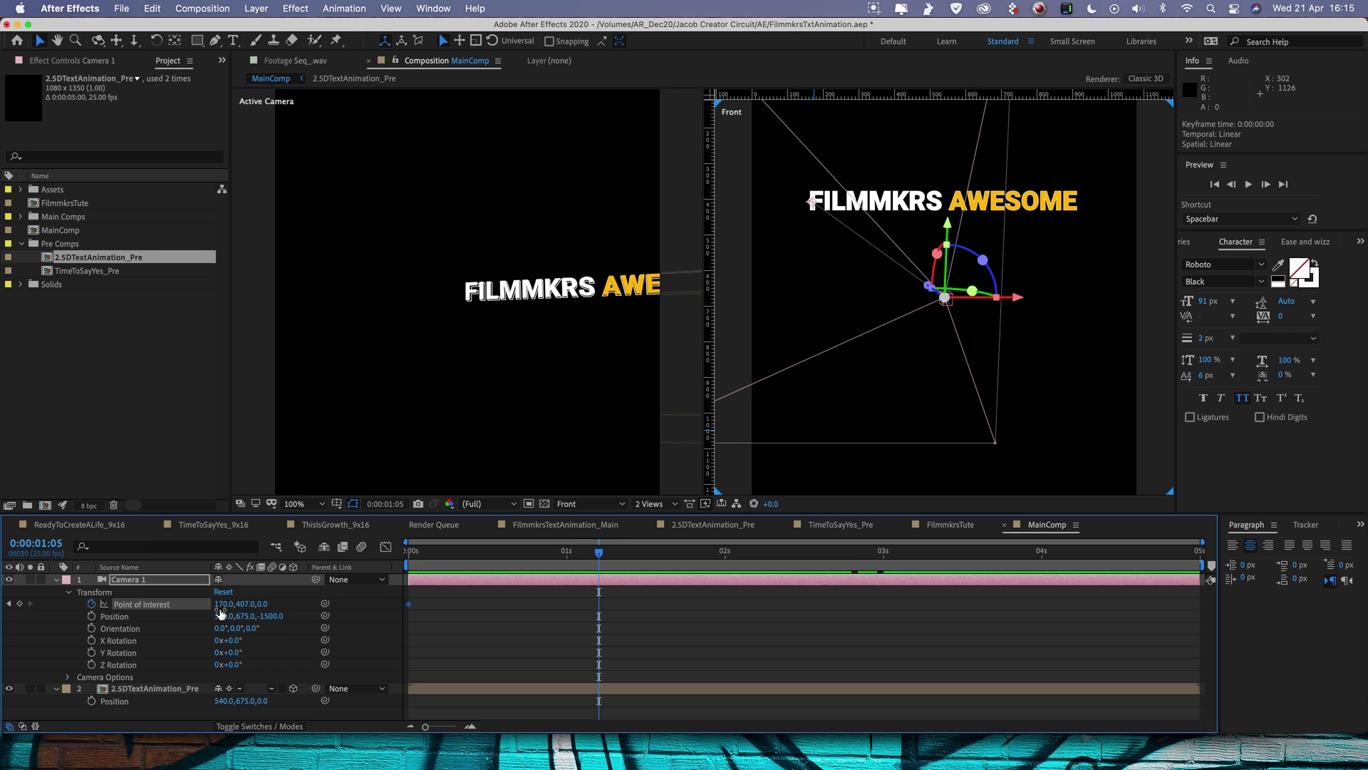
{"action": "left_click_drag", "start_coordinate": [219, 607], "coordinate": [459, 581]}
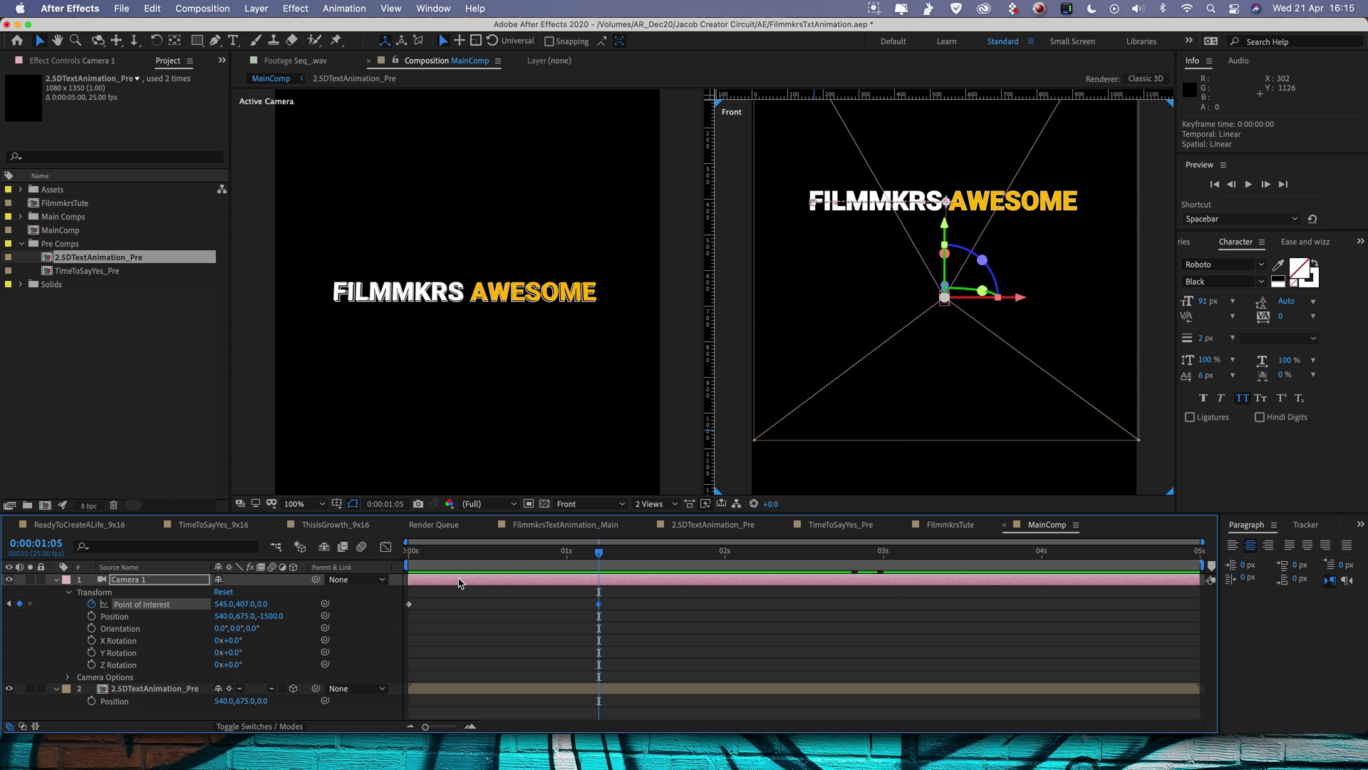
{"action": "left_click_drag", "start_coordinate": [601, 555], "coordinate": [633, 552]}
{"action": "left_click_drag", "start_coordinate": [655, 550], "coordinate": [699, 545]}
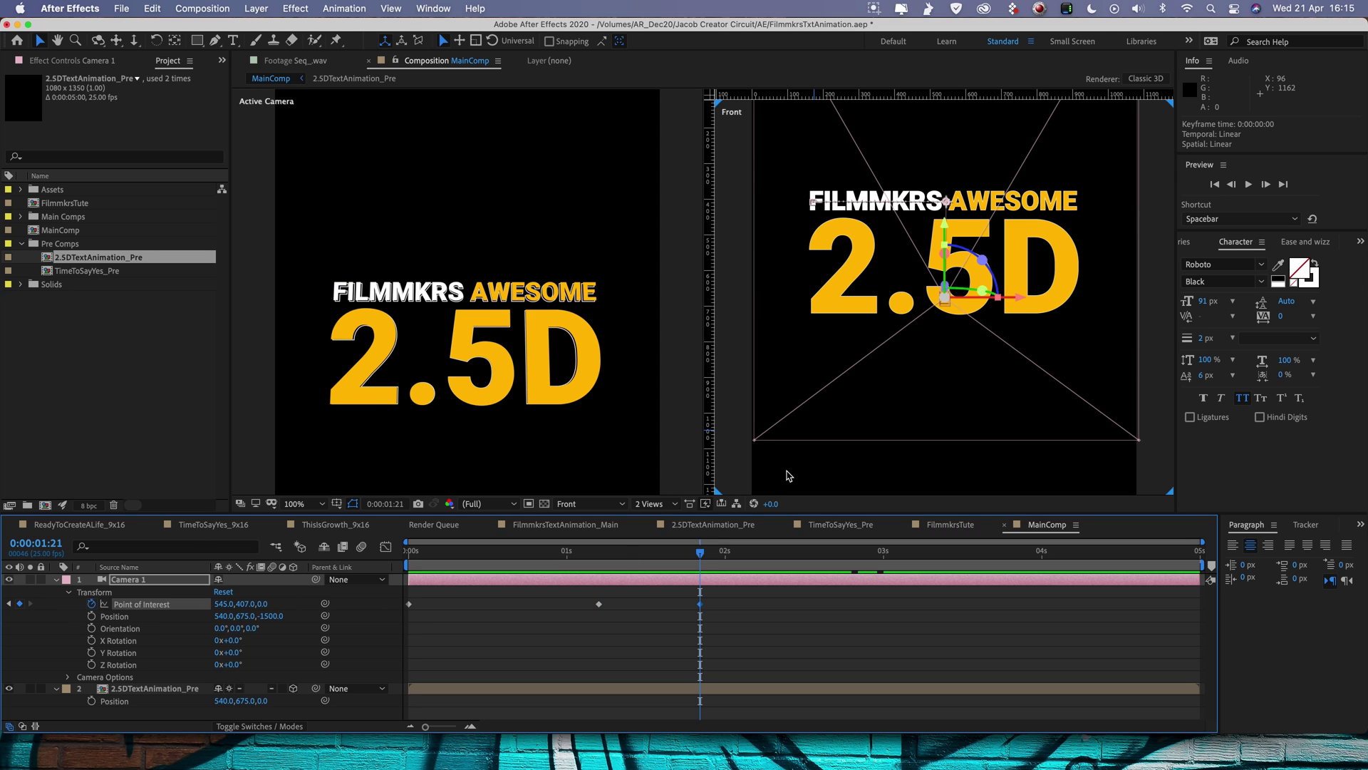
- Keyframe Camera 1's Point of Interest Y at 620 at 0:00:02:10 and preview the camera move
{"action": "left_click_drag", "start_coordinate": [726, 557], "coordinate": [793, 558]}
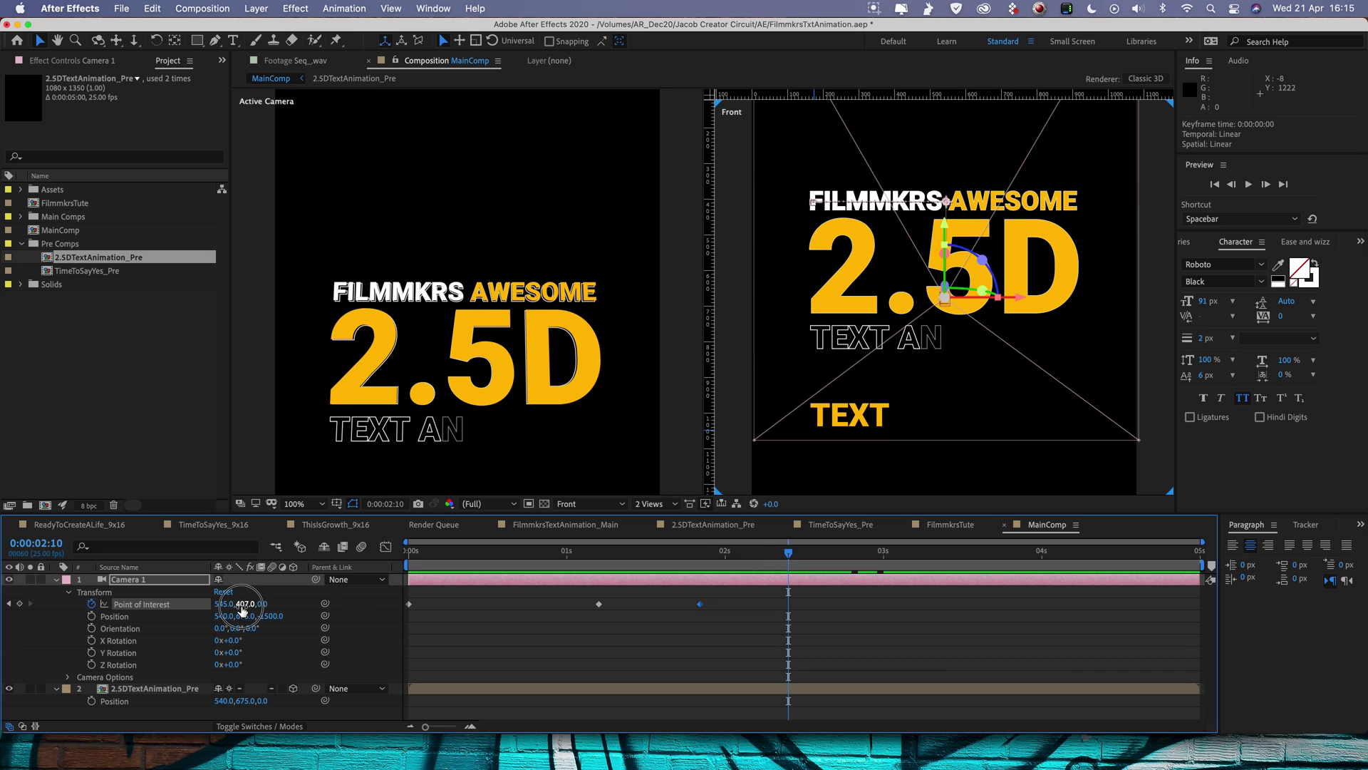
{"action": "left_click_drag", "start_coordinate": [246, 605], "coordinate": [409, 591]}
{"action": "key", "text": "space"}
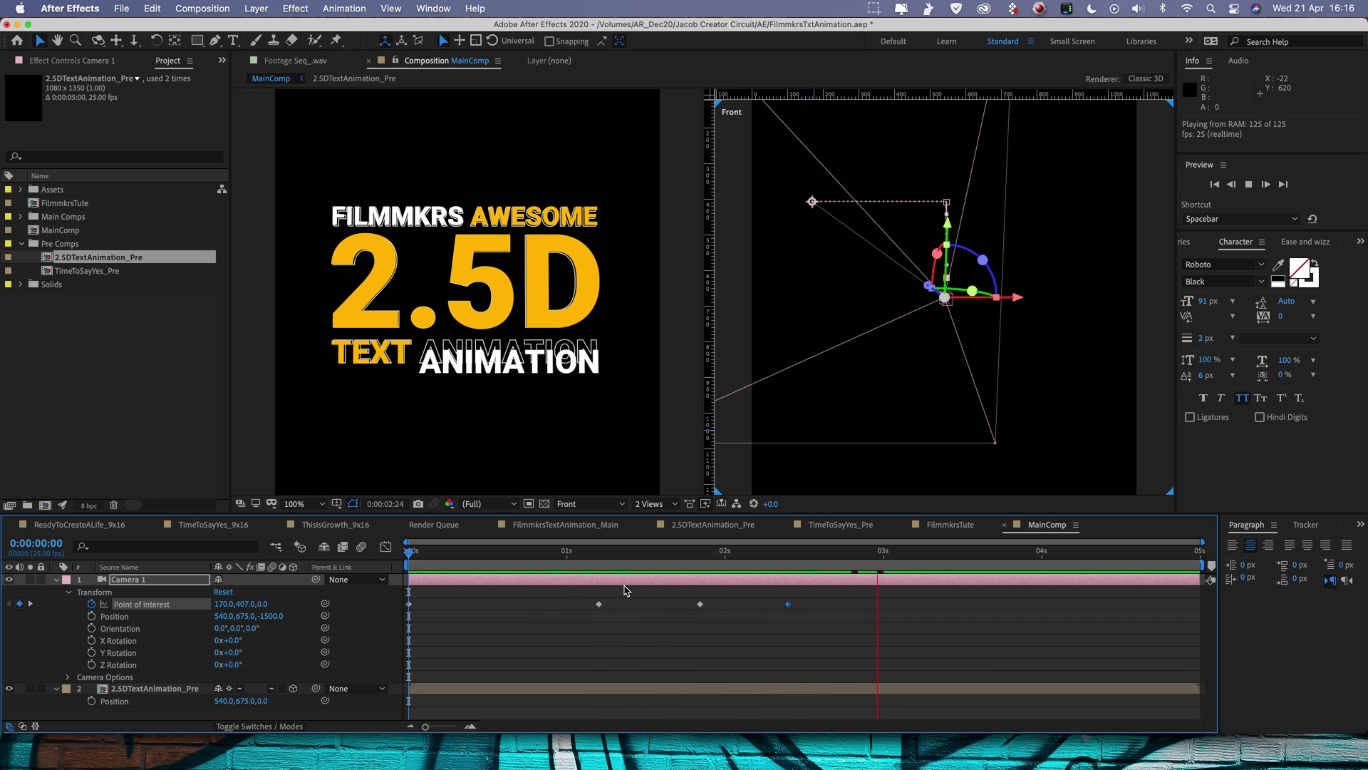
{"action": "left_click", "coordinate": [627, 622]}
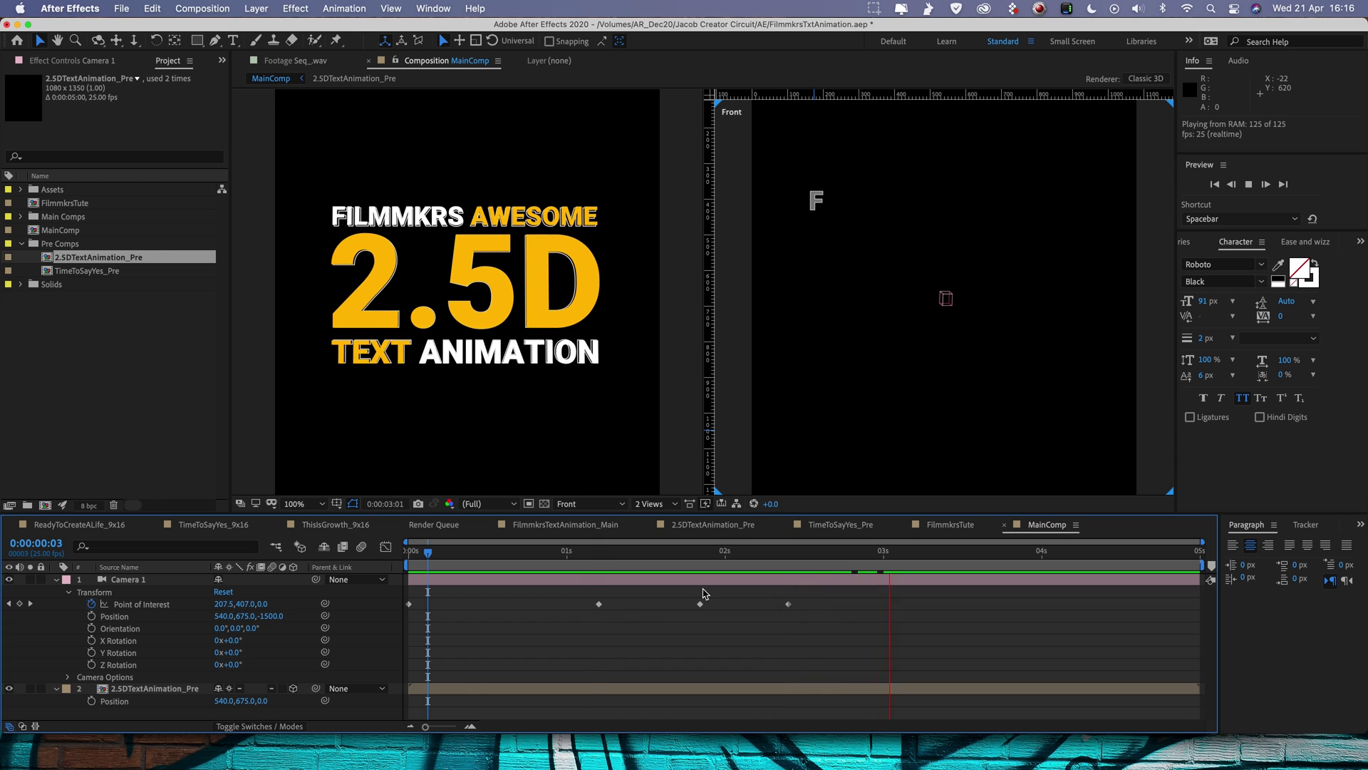
{"action": "key", "text": "space"}
- Move the last three Point of Interest keyframes earlier, with the final one at 0:00:01:20, and play back the animation from the first frame
{"action": "left_click", "coordinate": [598, 605]}
{"action": "left_click_drag", "start_coordinate": [788, 605], "coordinate": [698, 607]}
{"action": "key", "text": "space"}
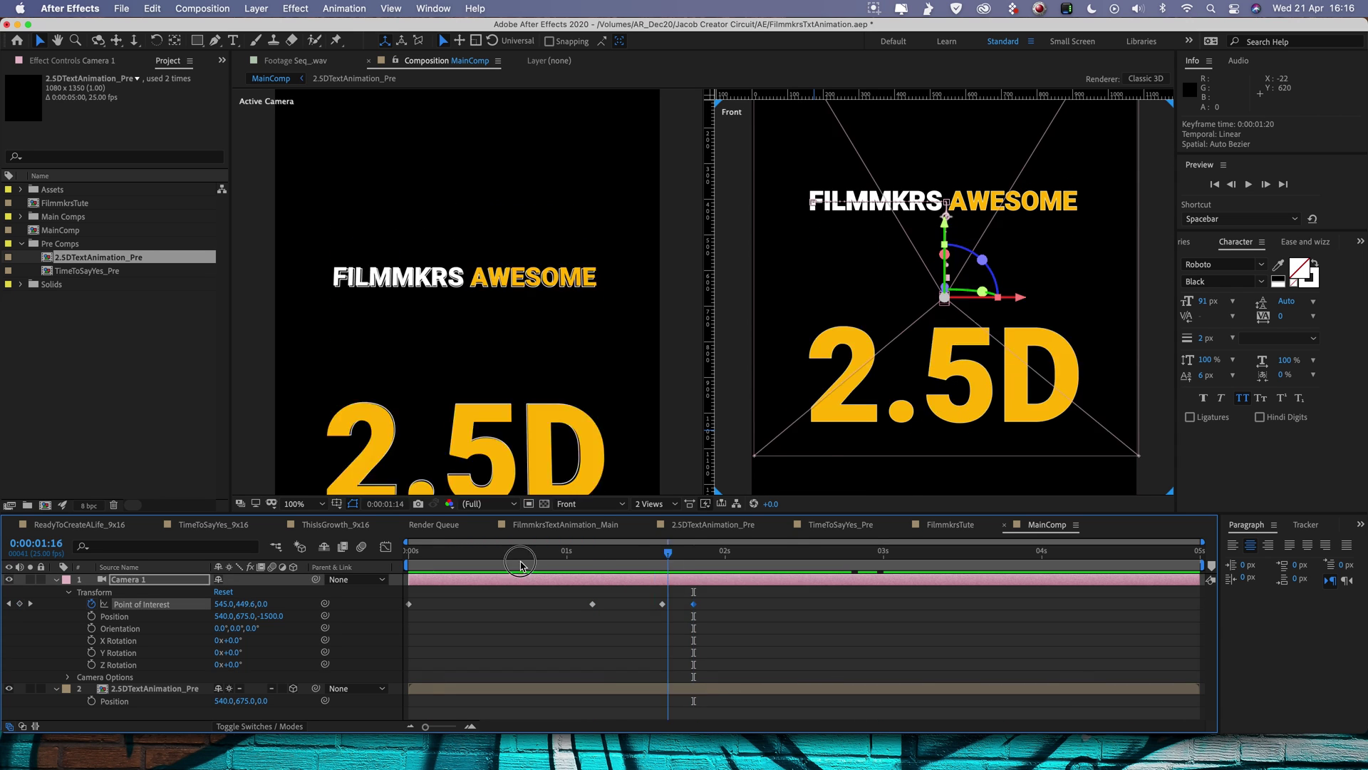
{"action": "left_click_drag", "start_coordinate": [701, 549], "coordinate": [364, 582]}
{"action": "key", "text": "space"}
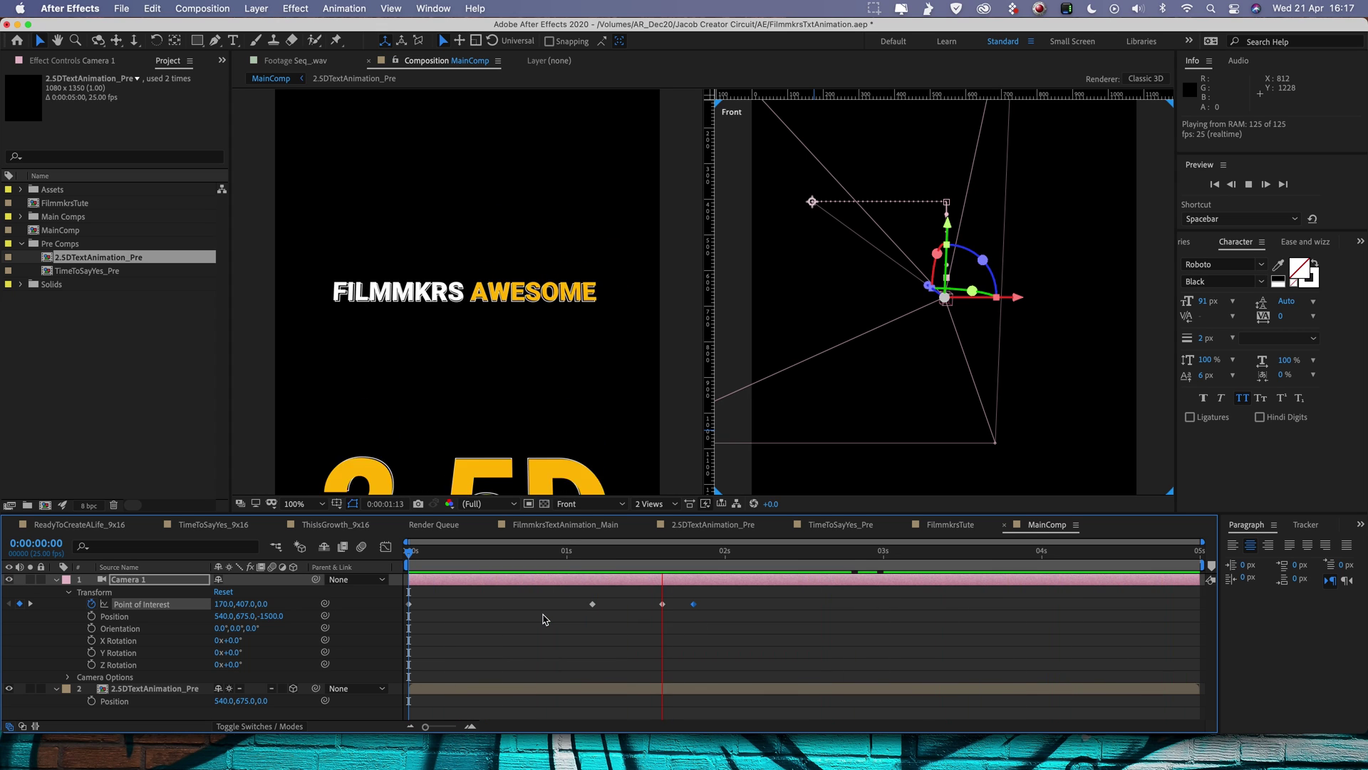
{"action": "key", "text": "space"}
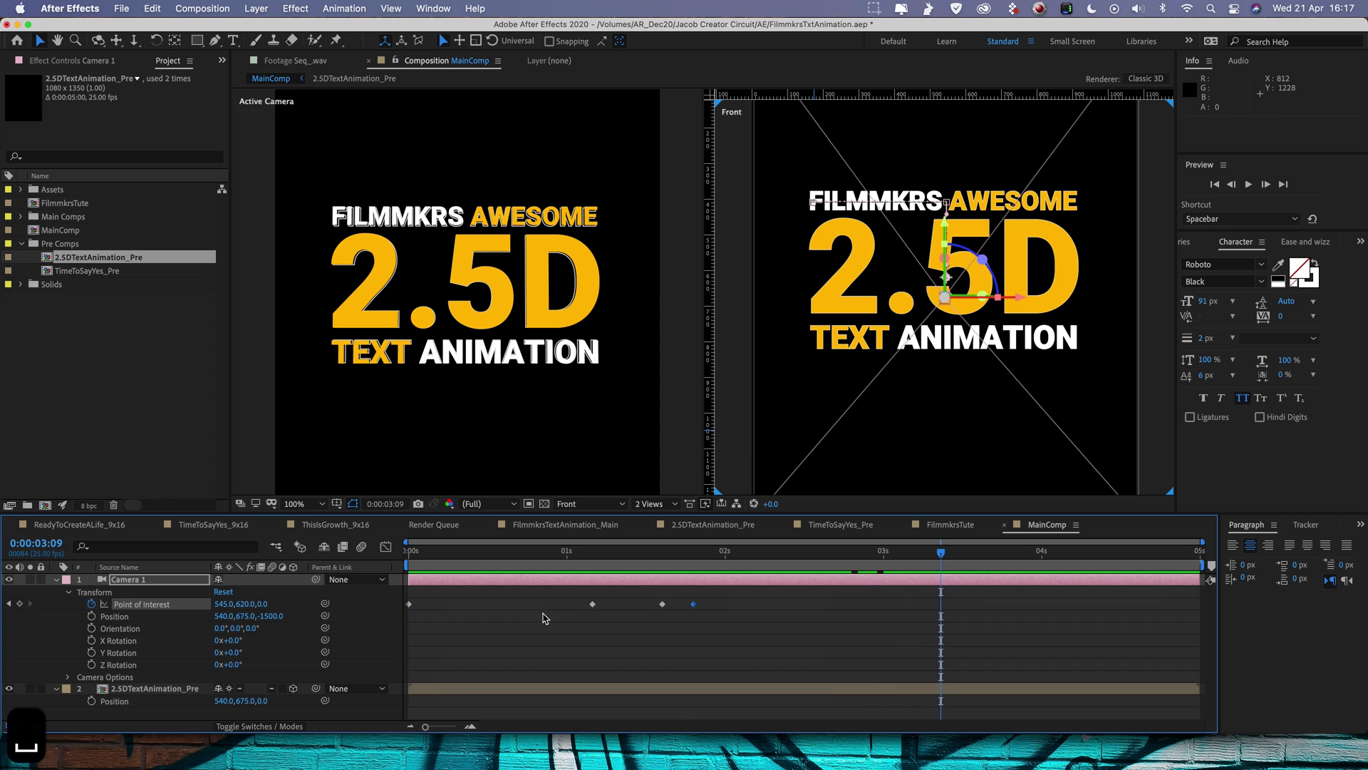
- Select all four Point of Interest keyframes, ease them in the Graph Editor and preview the smoothed move
{"action": "left_click_drag", "start_coordinate": [734, 595], "coordinate": [402, 657]}
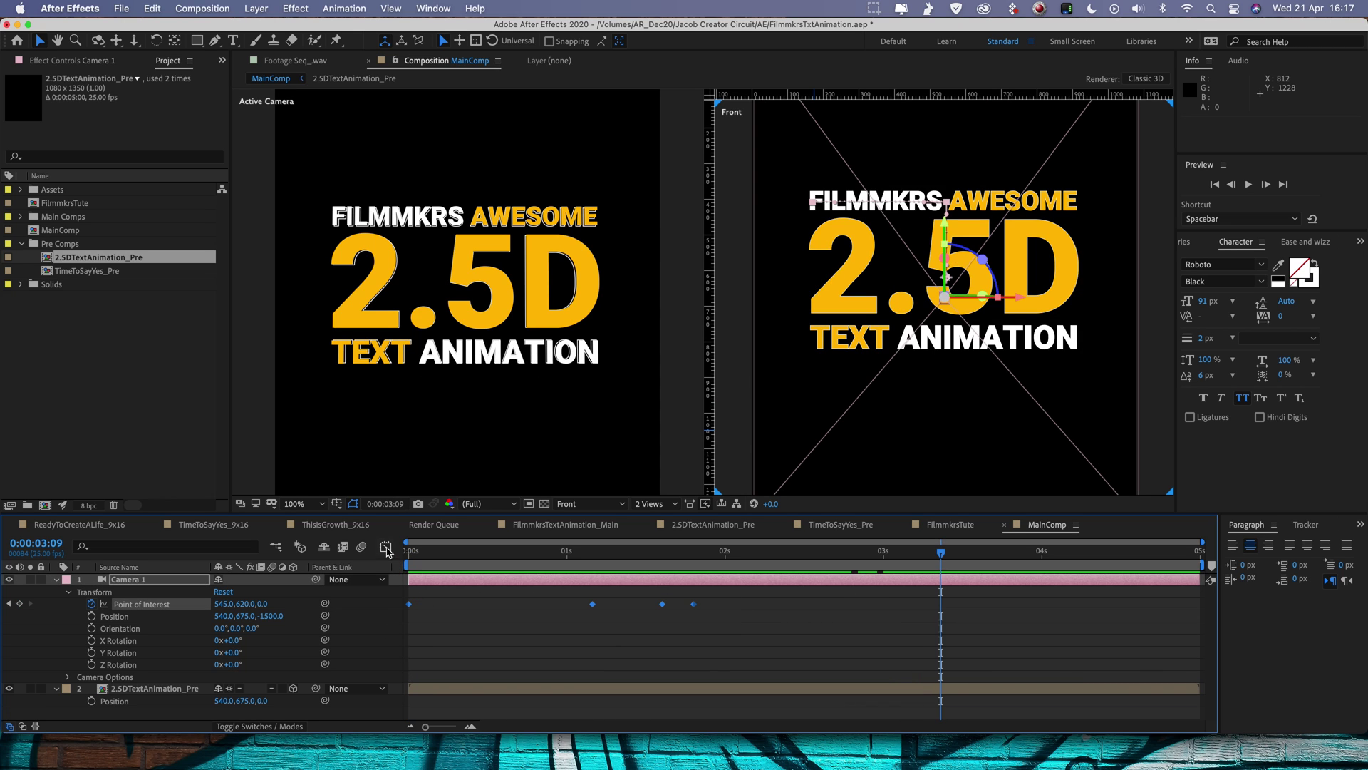
{"action": "left_click", "coordinate": [386, 547]}
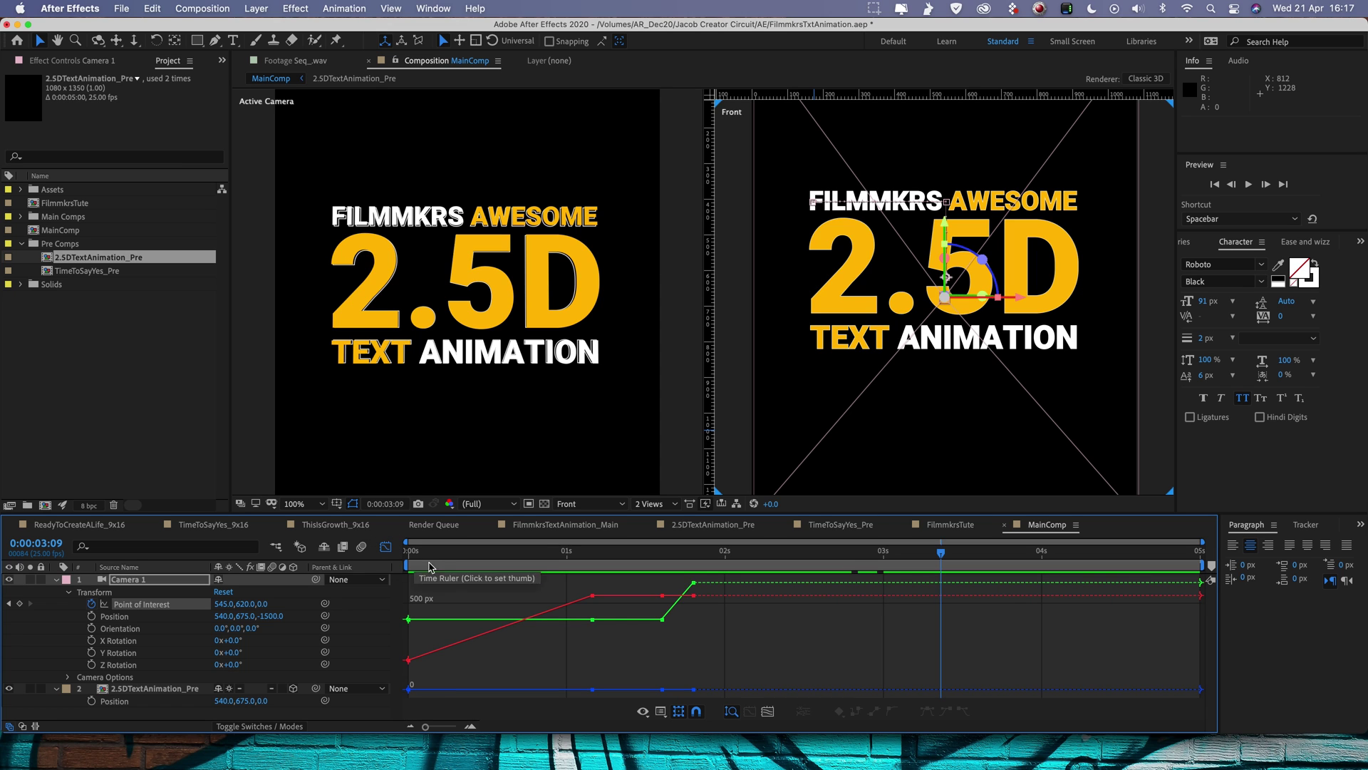
{"action": "left_click_drag", "start_coordinate": [470, 554], "coordinate": [611, 553]}
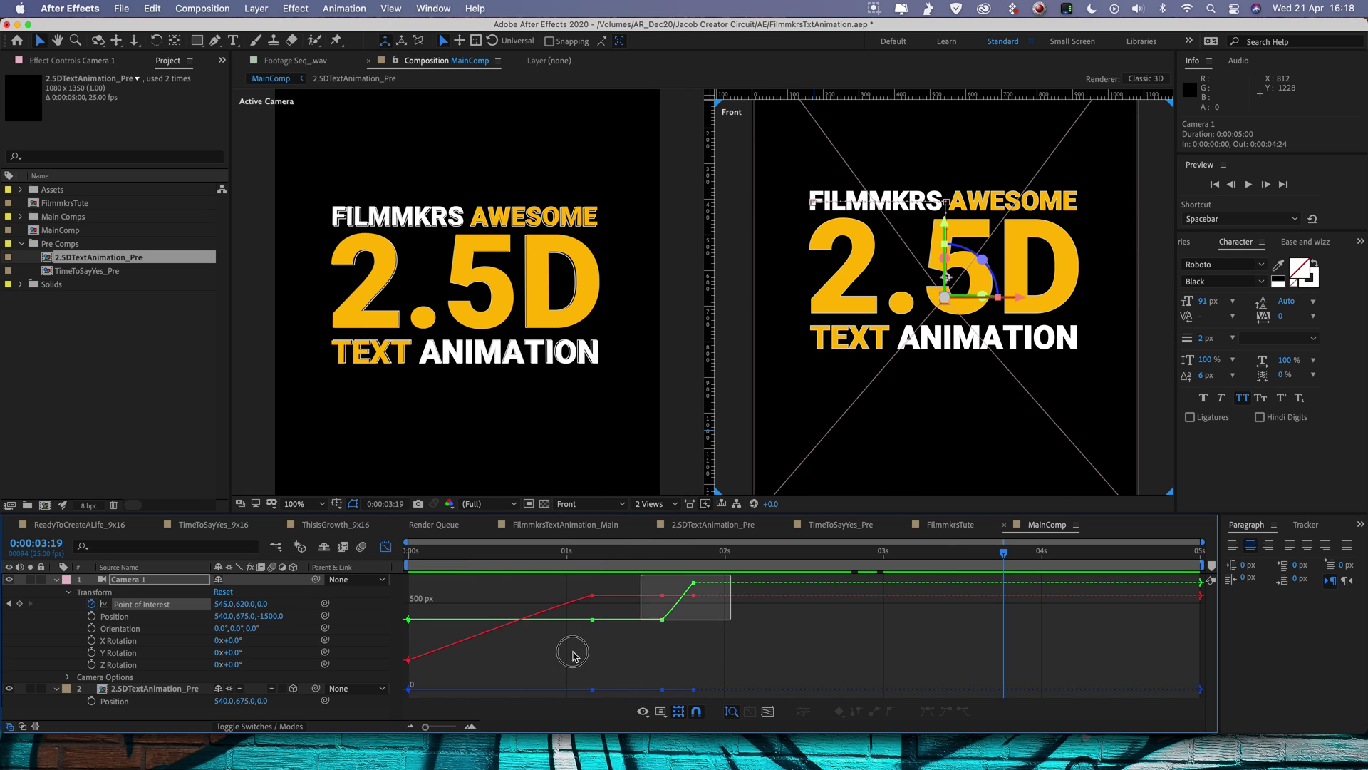
{"action": "left_click_drag", "start_coordinate": [574, 654], "coordinate": [404, 693]}
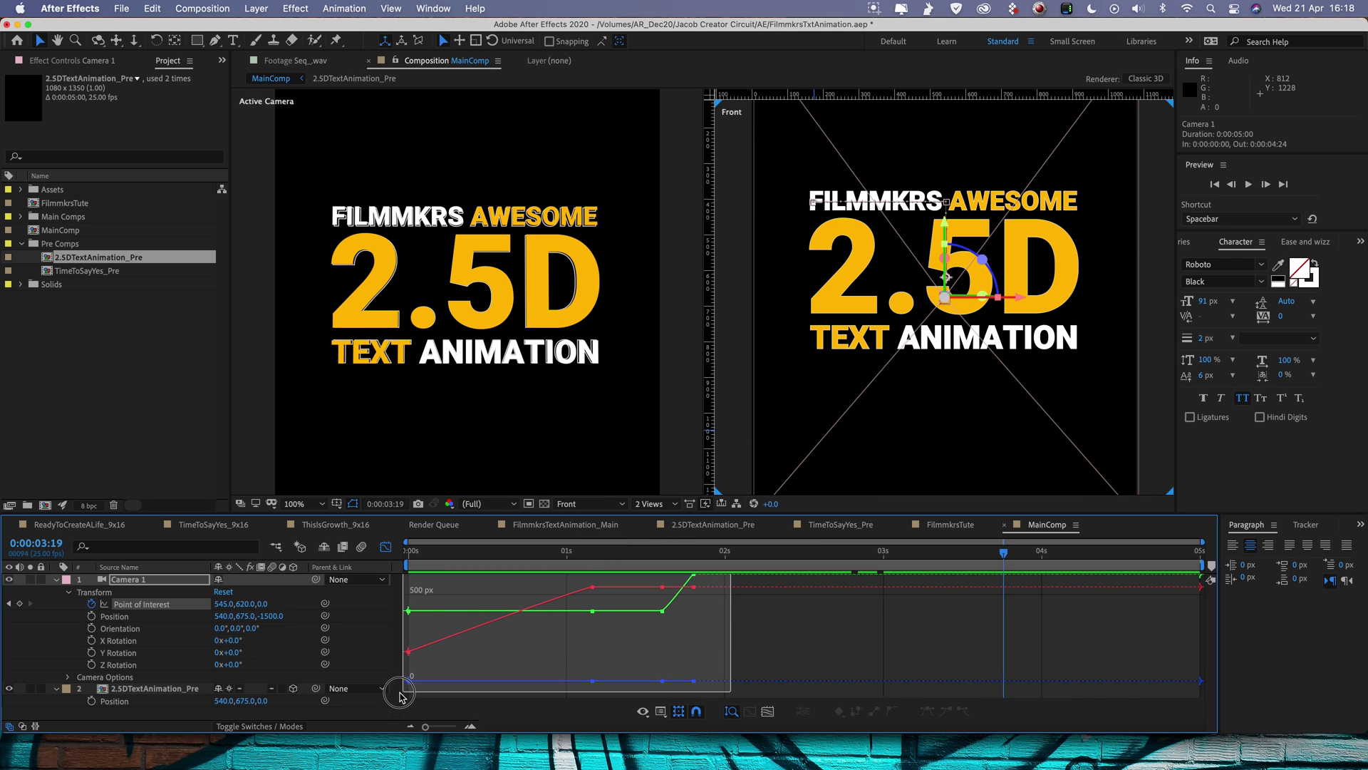
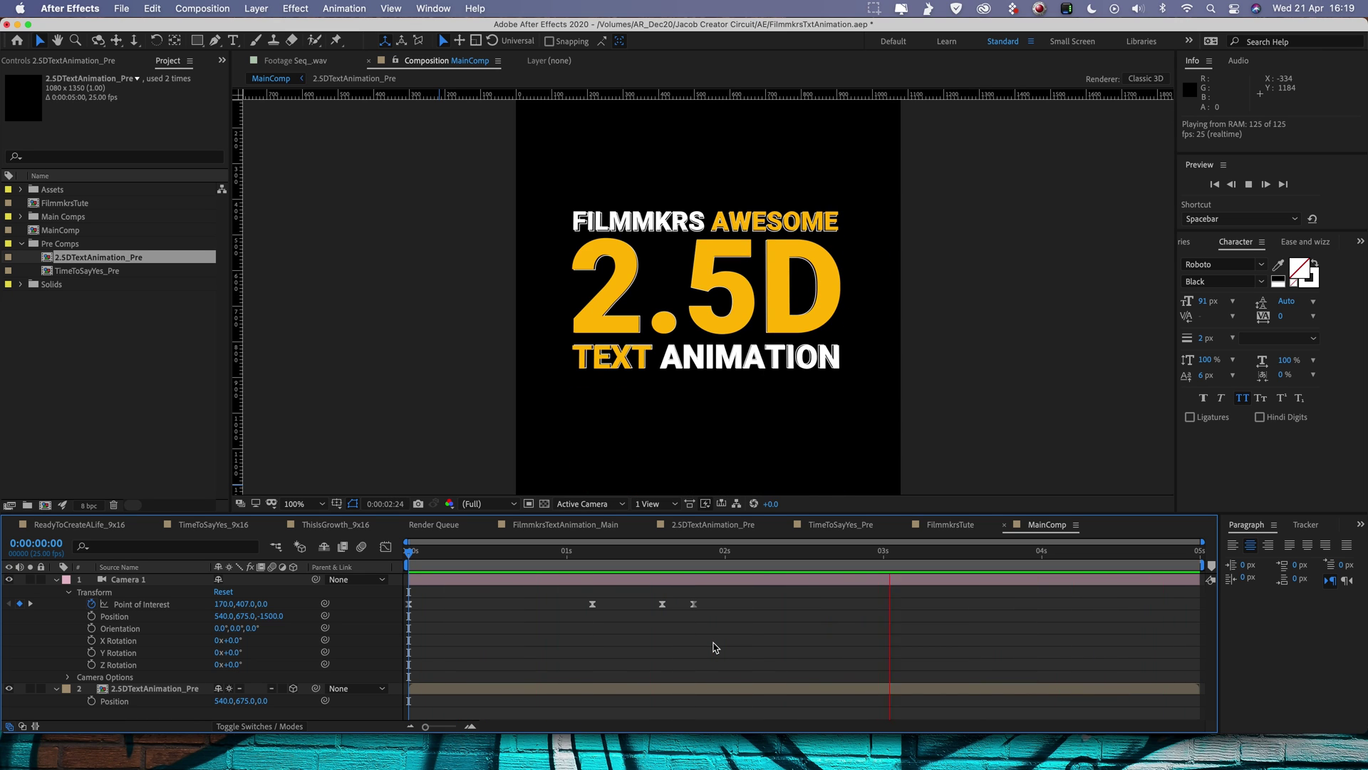
{"action": "key", "text": "space"}
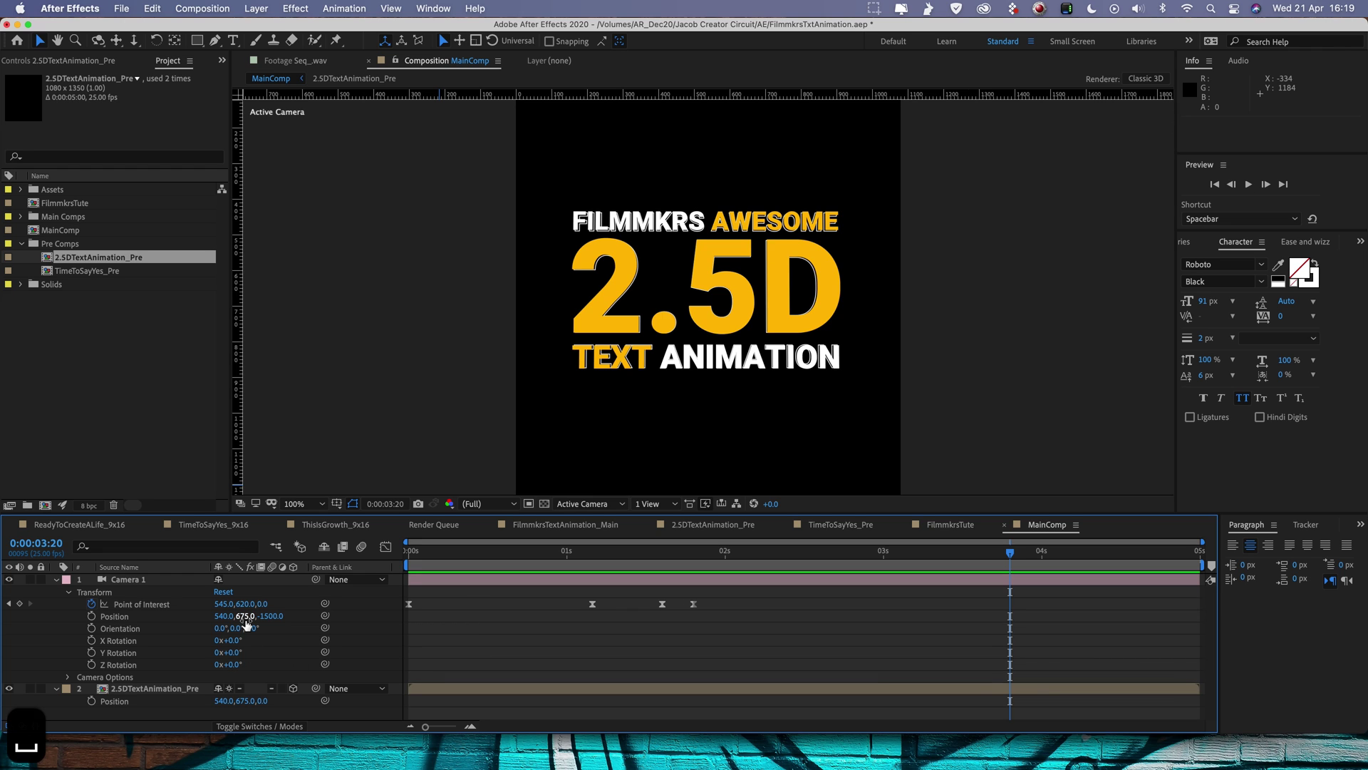
- Try an angled viewpoint by setting Camera 1's Position X to -150 and Y to 1595, and preview the animation
{"action": "left_click_drag", "start_coordinate": [245, 624], "coordinate": [314, 623]}
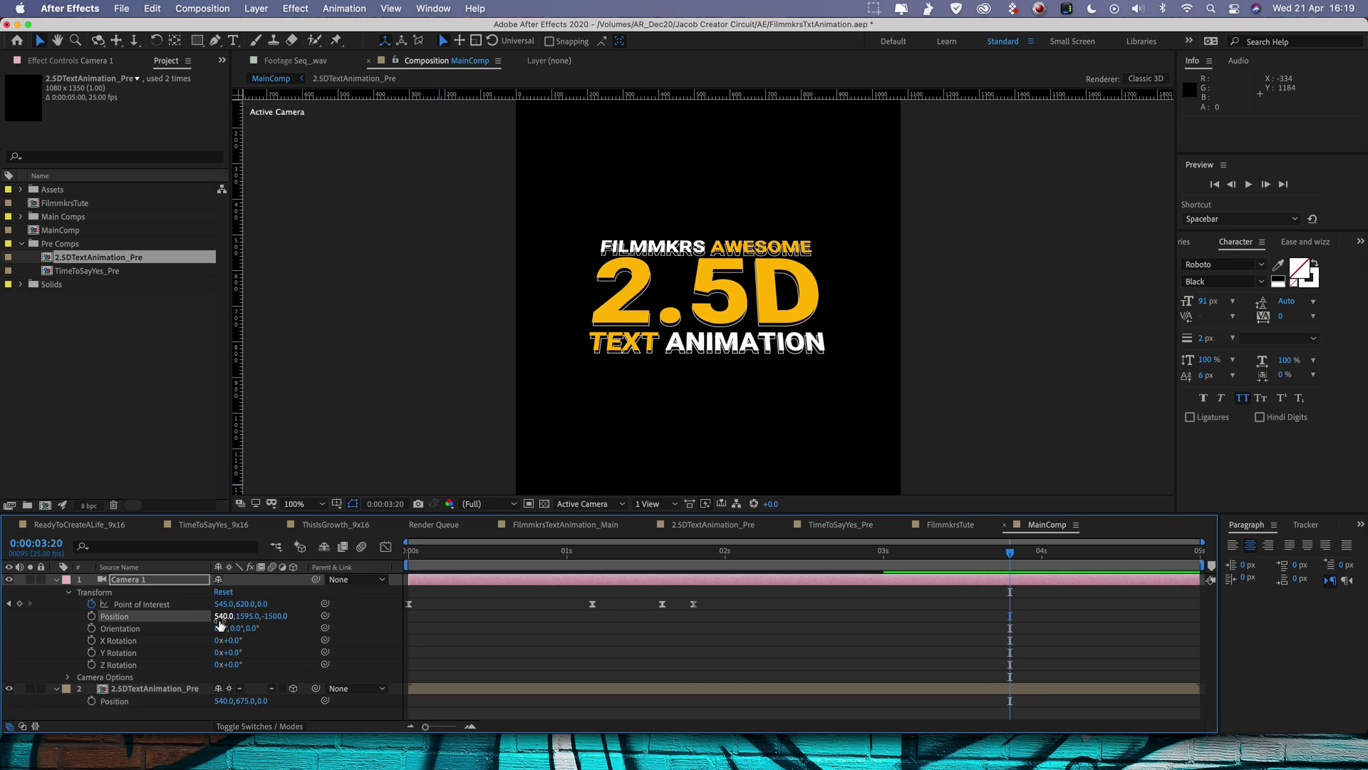
{"action": "left_click_drag", "start_coordinate": [220, 625], "coordinate": [186, 639]}
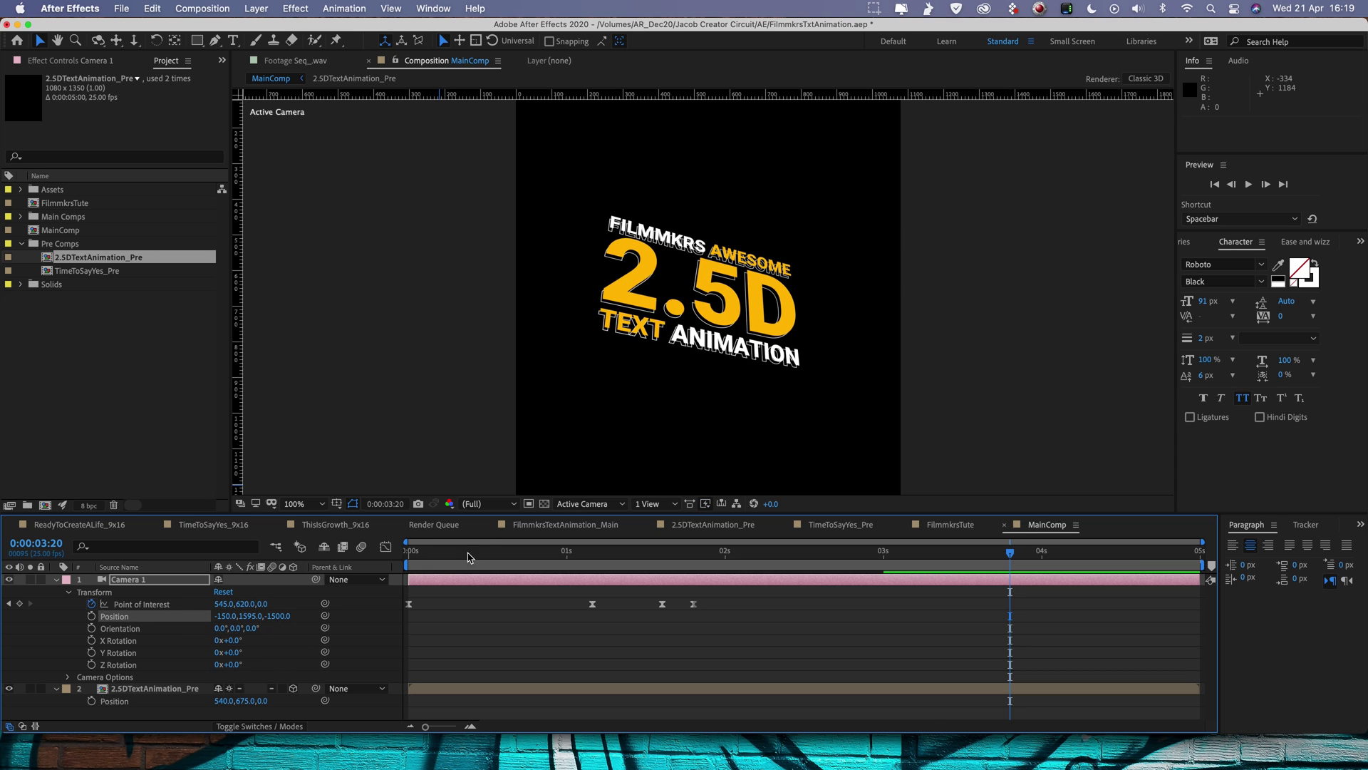
{"action": "key", "text": "space"}
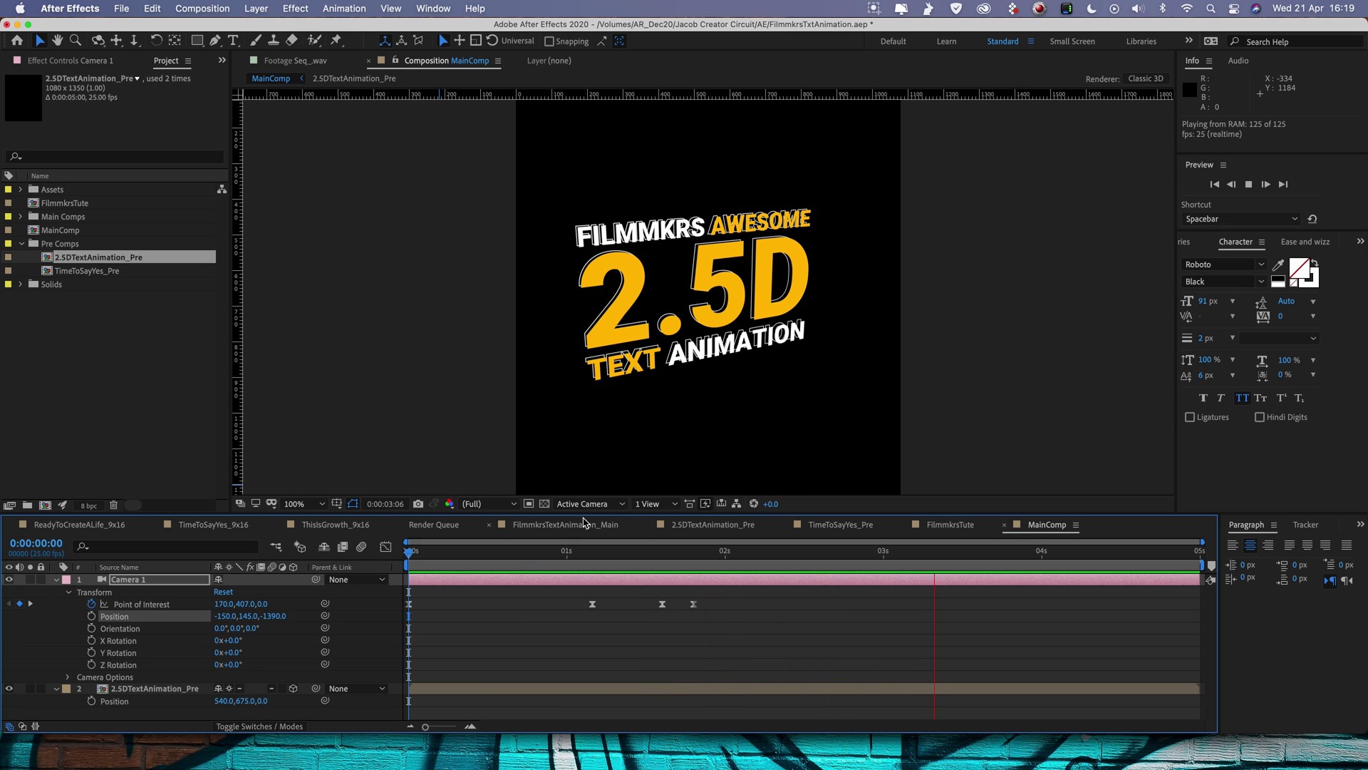
- Set Camera 1's Position to about 380, 931, -1344 at 0:00:03:24 and start keyframing it there
{"action": "mouse_move", "coordinate": [274, 616]}
{"action": "left_mouse_down"}
{"action": "mouse_move", "coordinate": [295, 610]}
{"action": "mouse_move", "coordinate": [213, 613]}
{"action": "mouse_move", "coordinate": [323, 611]}
{"action": "mouse_move", "coordinate": [235, 612]}
{"action": "mouse_move", "coordinate": [288, 611]}
{"action": "mouse_move", "coordinate": [252, 616]}
{"action": "left_mouse_up"}
{"action": "left_click_drag", "start_coordinate": [573, 552], "coordinate": [1029, 551]}
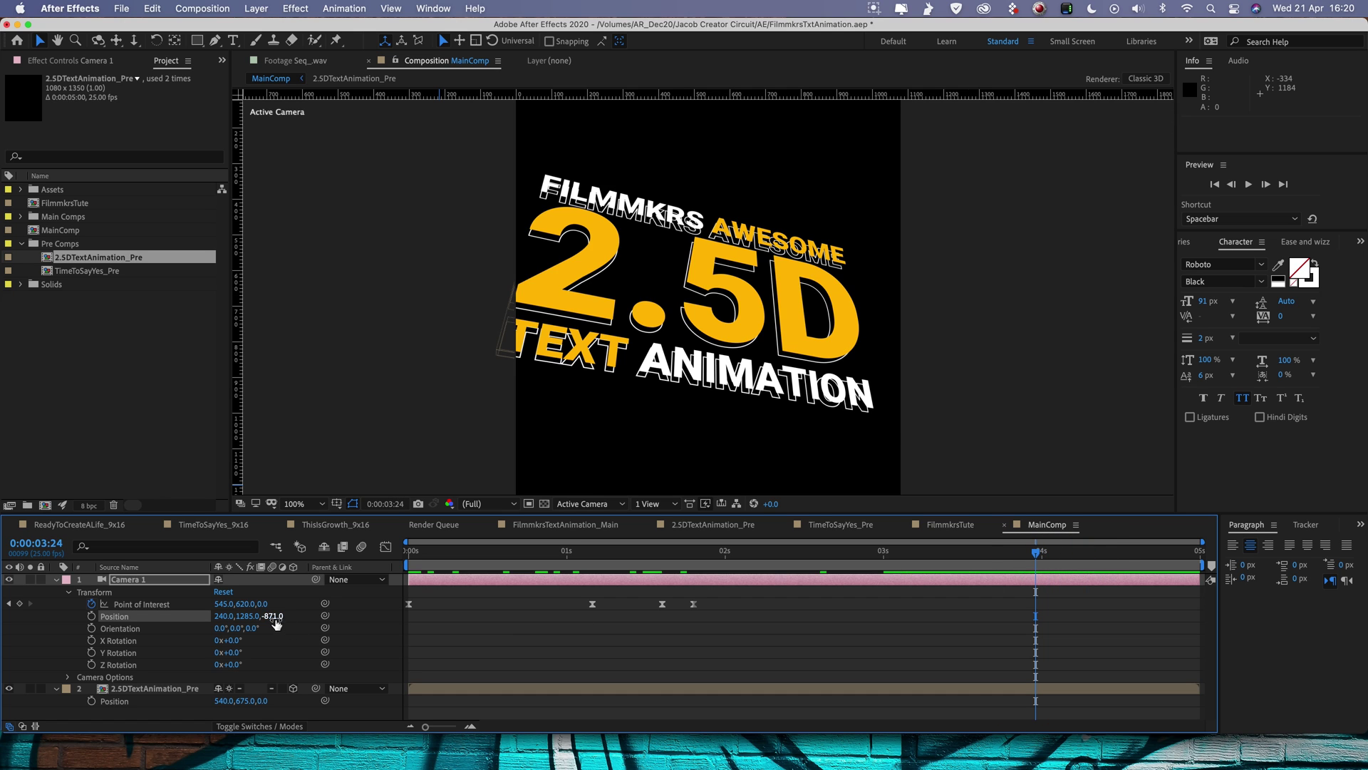
{"action": "left_click_drag", "start_coordinate": [277, 623], "coordinate": [194, 634]}
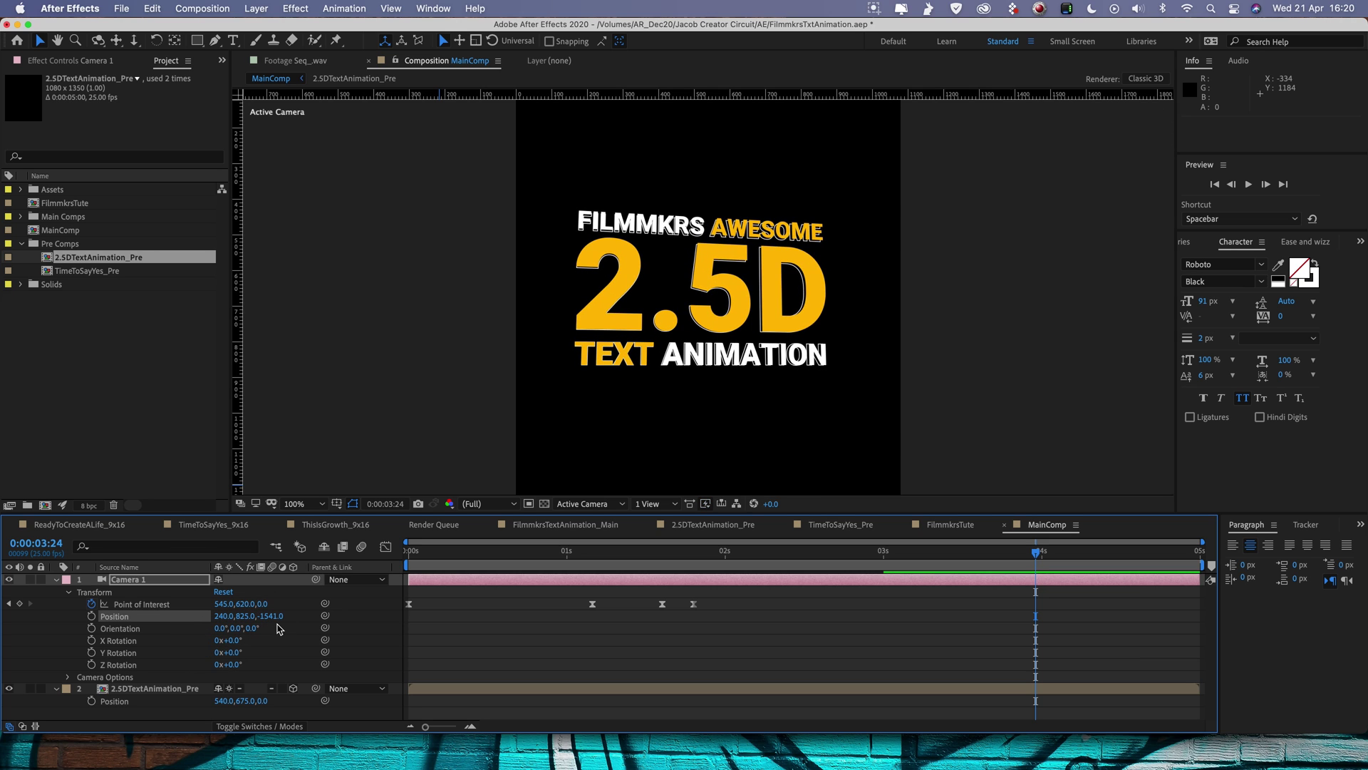
{"action": "left_click_drag", "start_coordinate": [783, 427], "coordinate": [835, 481]}
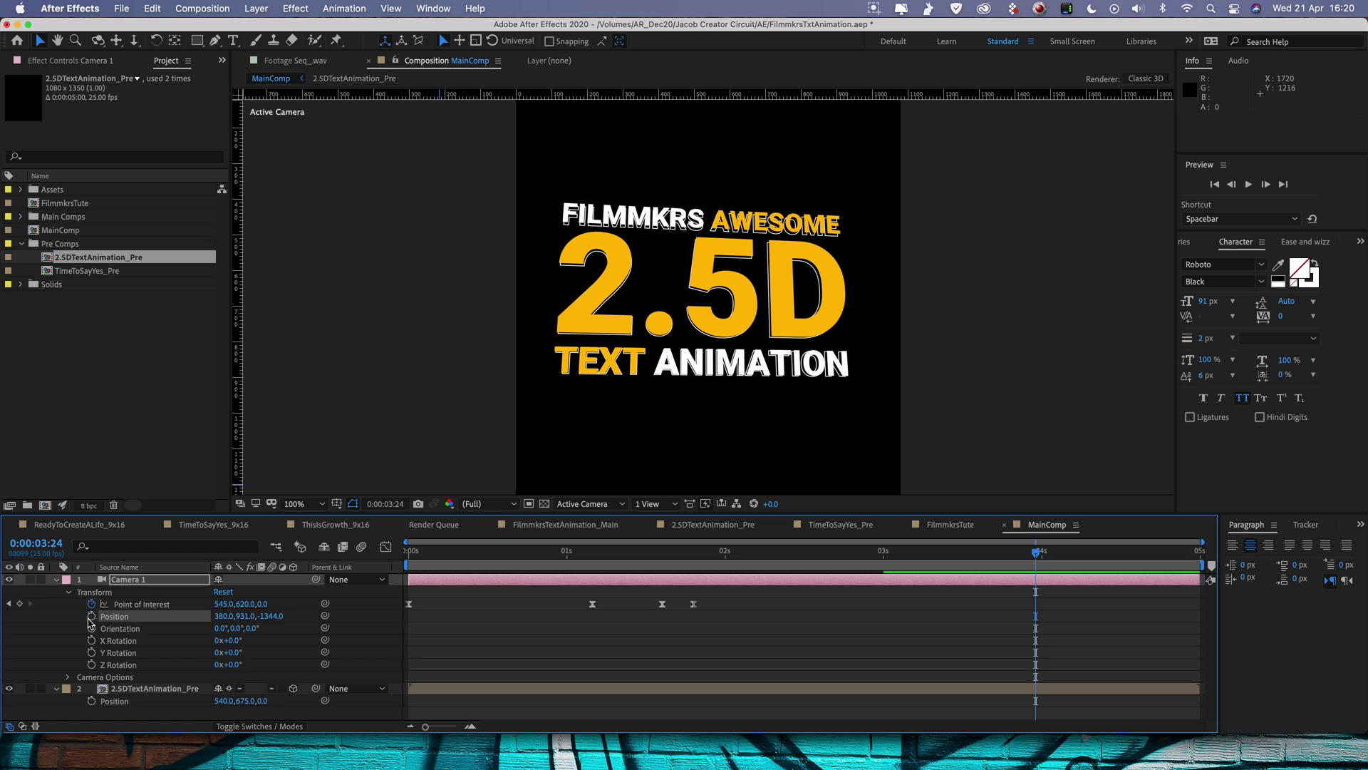
- Keyframe a closer Camera 1 Position of about 850, 675, -646 at the first frame and preview the combined camera move
{"action": "left_click_drag", "start_coordinate": [633, 552], "coordinate": [429, 563]}
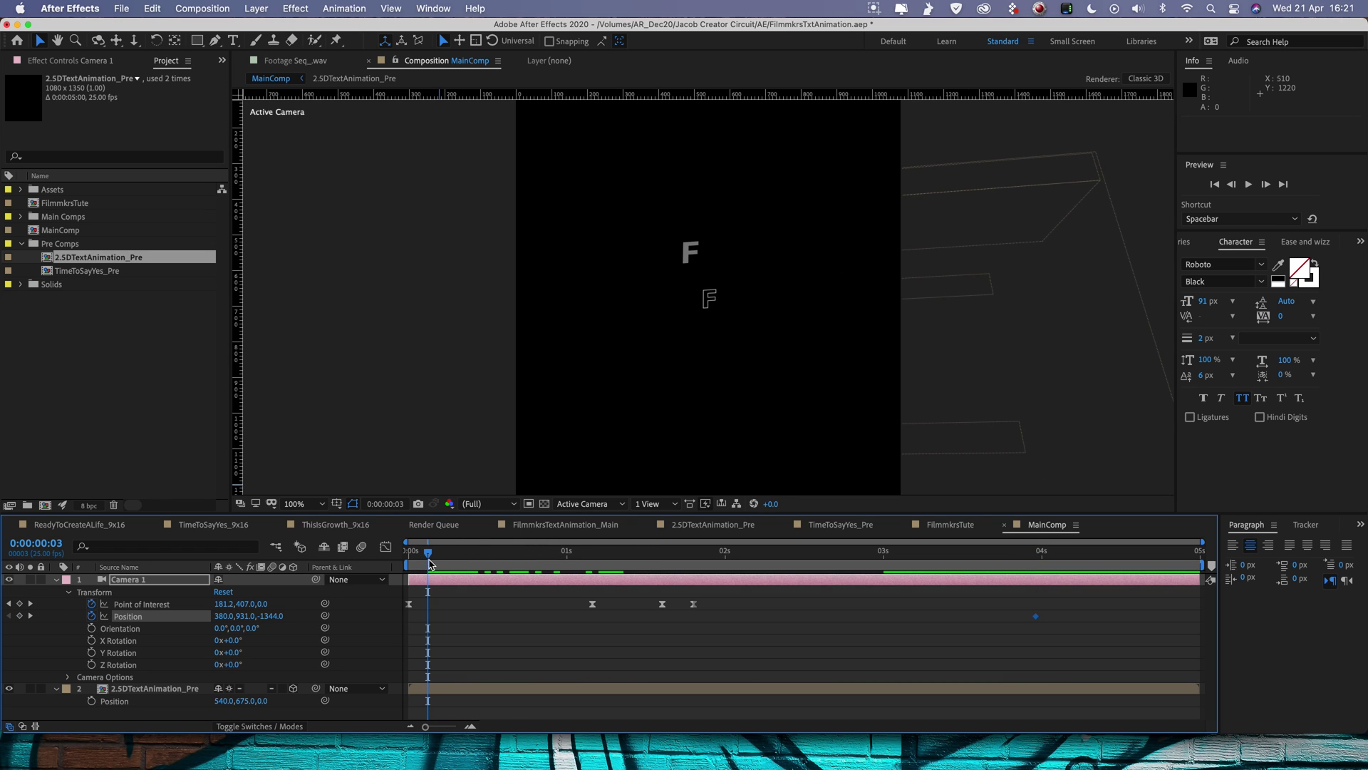
{"action": "left_click_drag", "start_coordinate": [274, 615], "coordinate": [338, 616]}
{"action": "mouse_move", "coordinate": [246, 622]}
{"action": "left_mouse_down"}
{"action": "mouse_move", "coordinate": [275, 614]}
{"action": "mouse_move", "coordinate": [225, 619]}
{"action": "left_mouse_up"}
{"action": "key", "text": "space"}
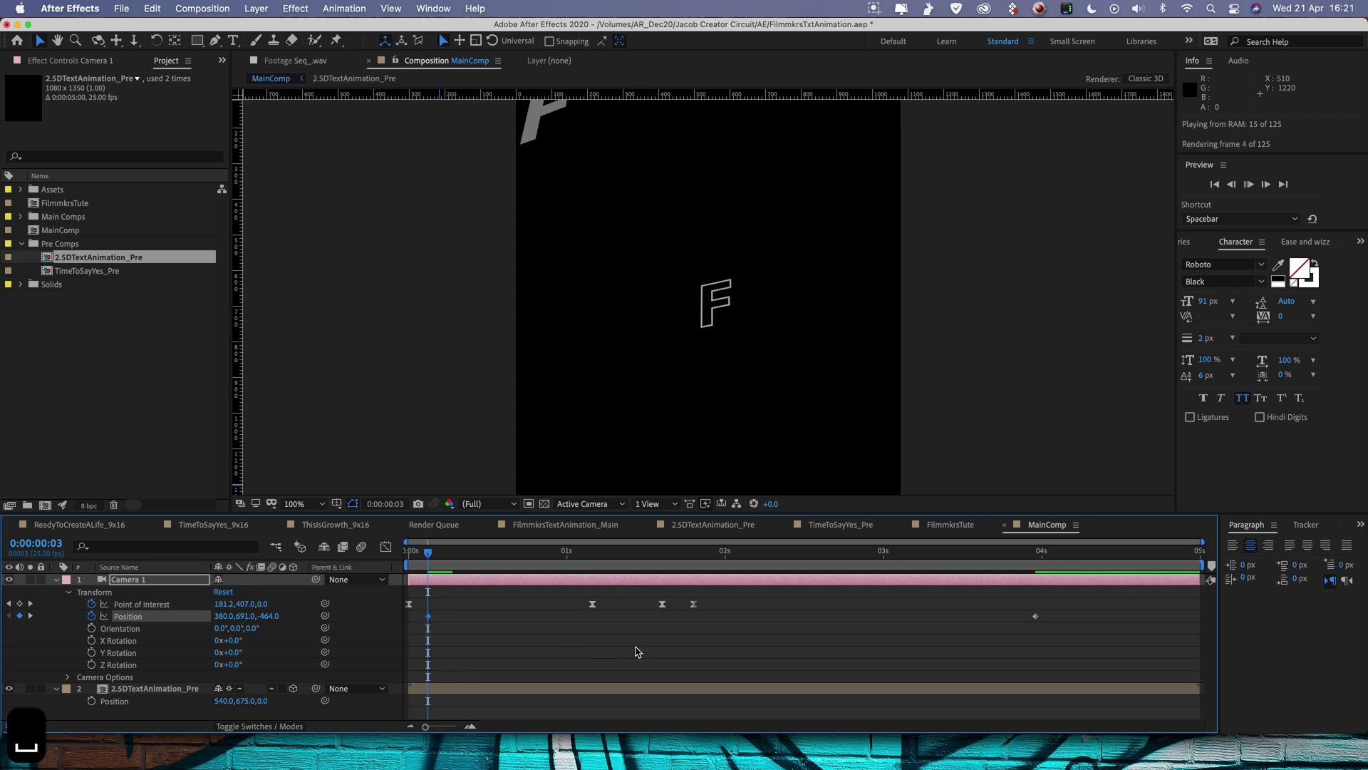
{"action": "left_click_drag", "start_coordinate": [467, 555], "coordinate": [408, 606]}
{"action": "key", "text": "space"}
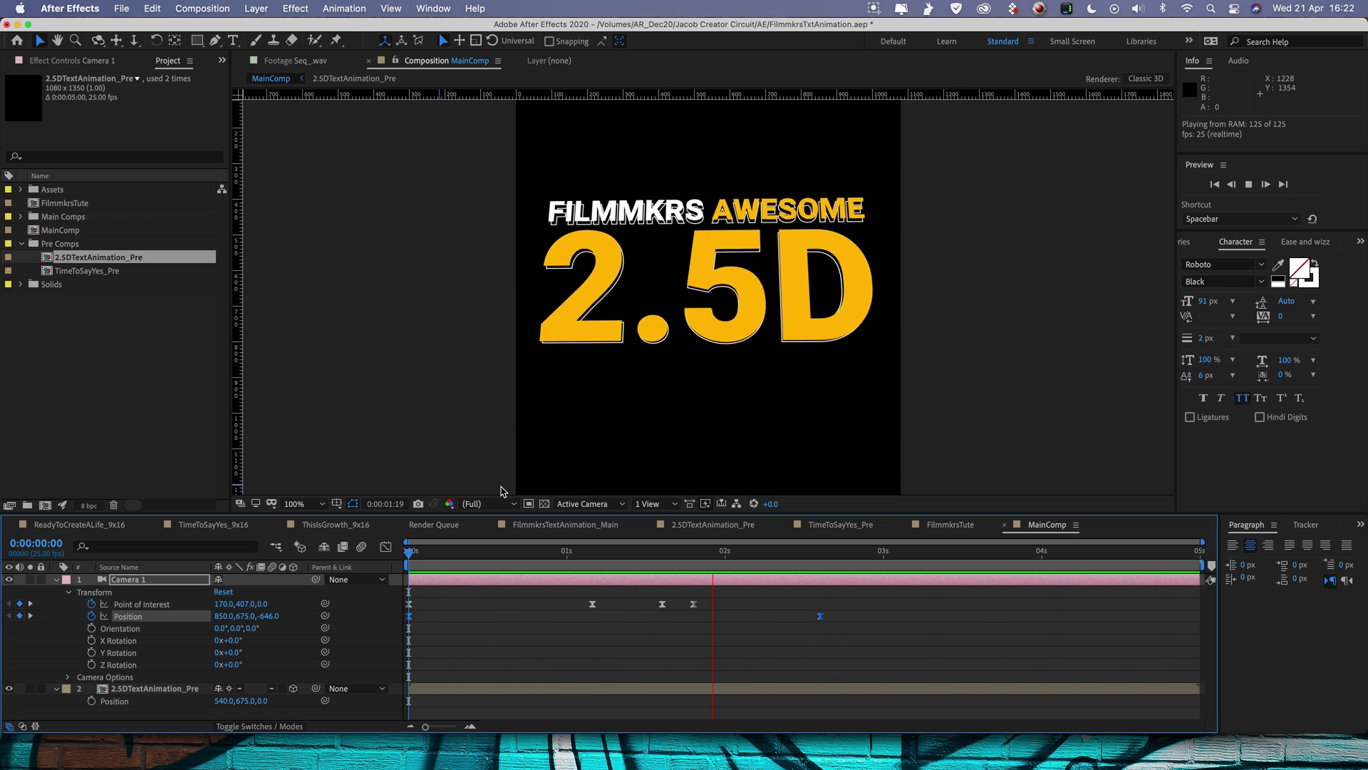
- Select Camera 1, examine its motion path frame by frame beside the Front view, and play back the finished move
{"action": "left_click", "coordinate": [131, 582]}
{"action": "mouse_move", "coordinate": [483, 564]}
{"action": "left_mouse_down"}
{"action": "mouse_move", "coordinate": [416, 562]}
{"action": "mouse_move", "coordinate": [506, 563]}
{"action": "mouse_move", "coordinate": [482, 563]}
{"action": "left_mouse_up"}
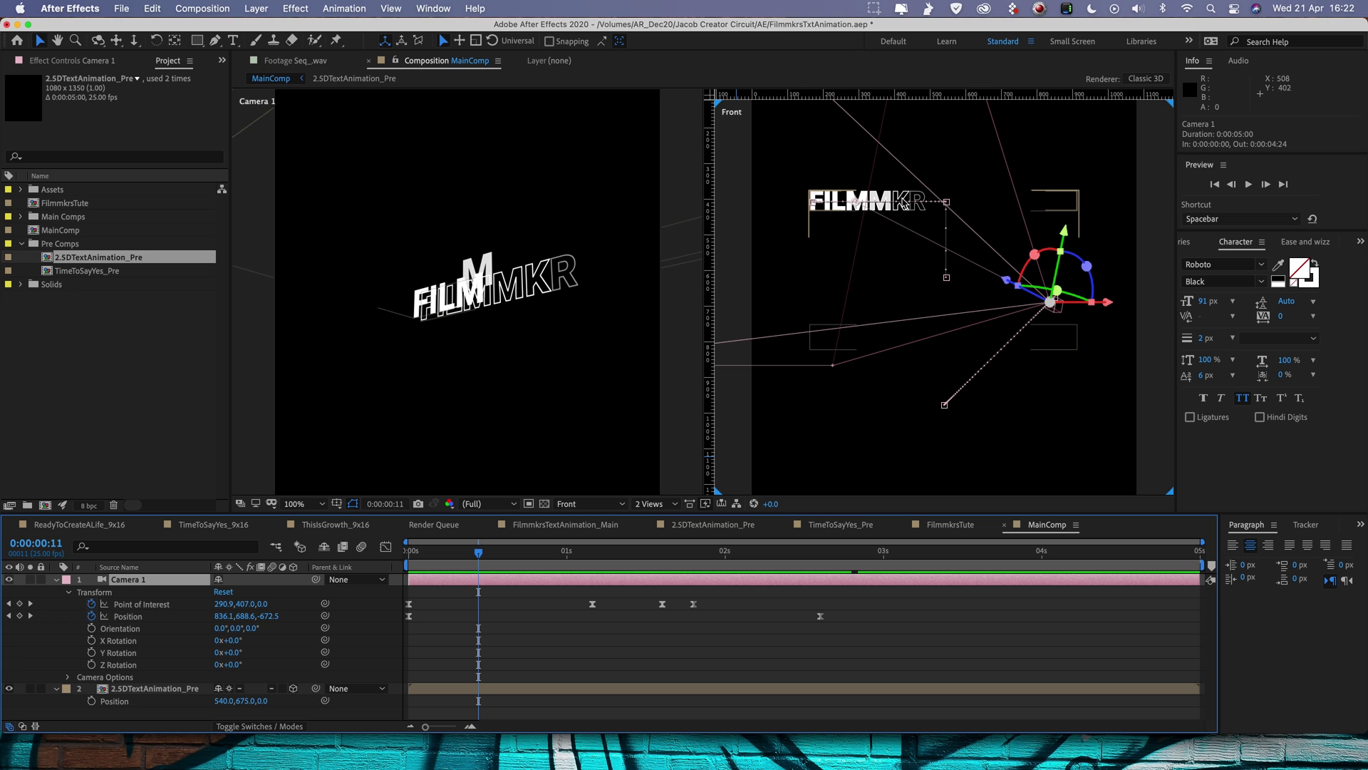
{"action": "mouse_move", "coordinate": [490, 568]}
{"action": "left_mouse_down"}
{"action": "mouse_move", "coordinate": [726, 563]}
{"action": "mouse_move", "coordinate": [504, 568]}
{"action": "left_mouse_up"}
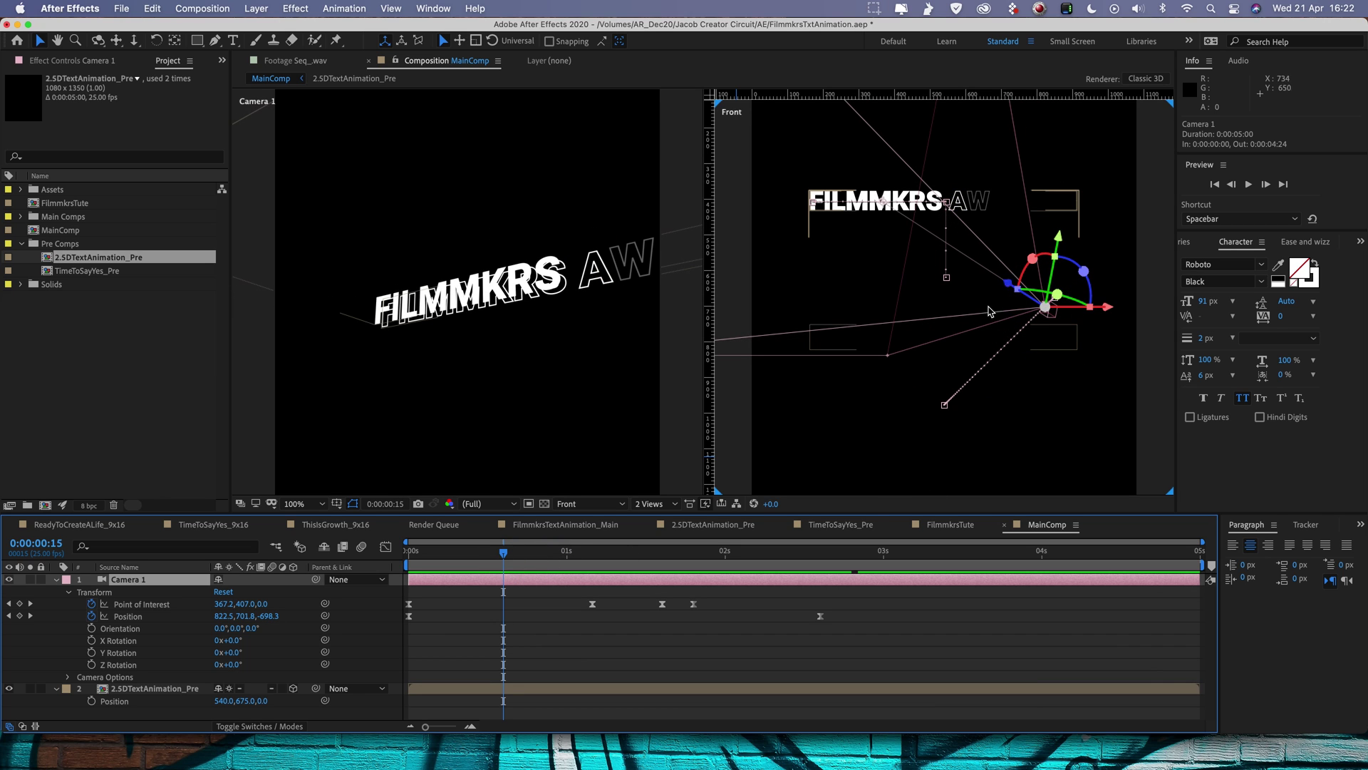
{"action": "left_click_drag", "start_coordinate": [504, 555], "coordinate": [706, 566]}
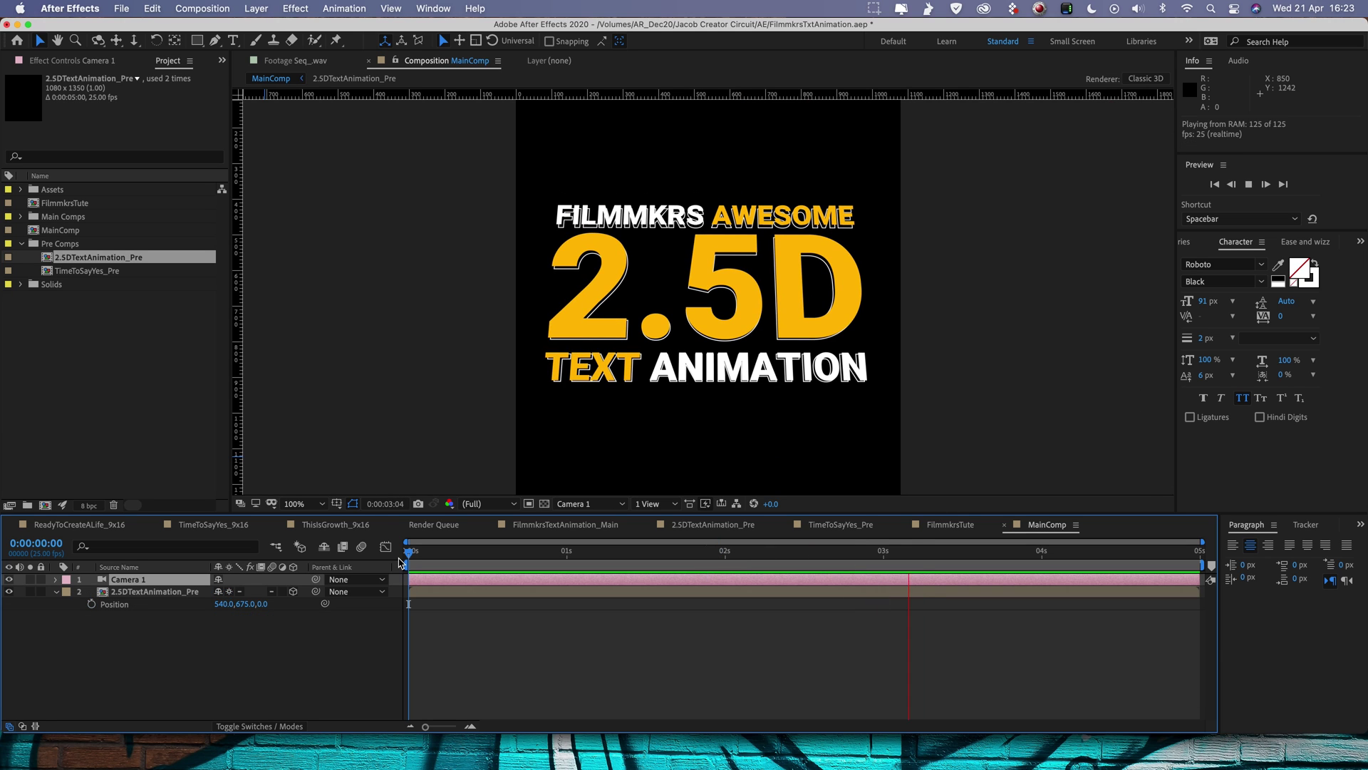
{"action": "key", "text": "space"}
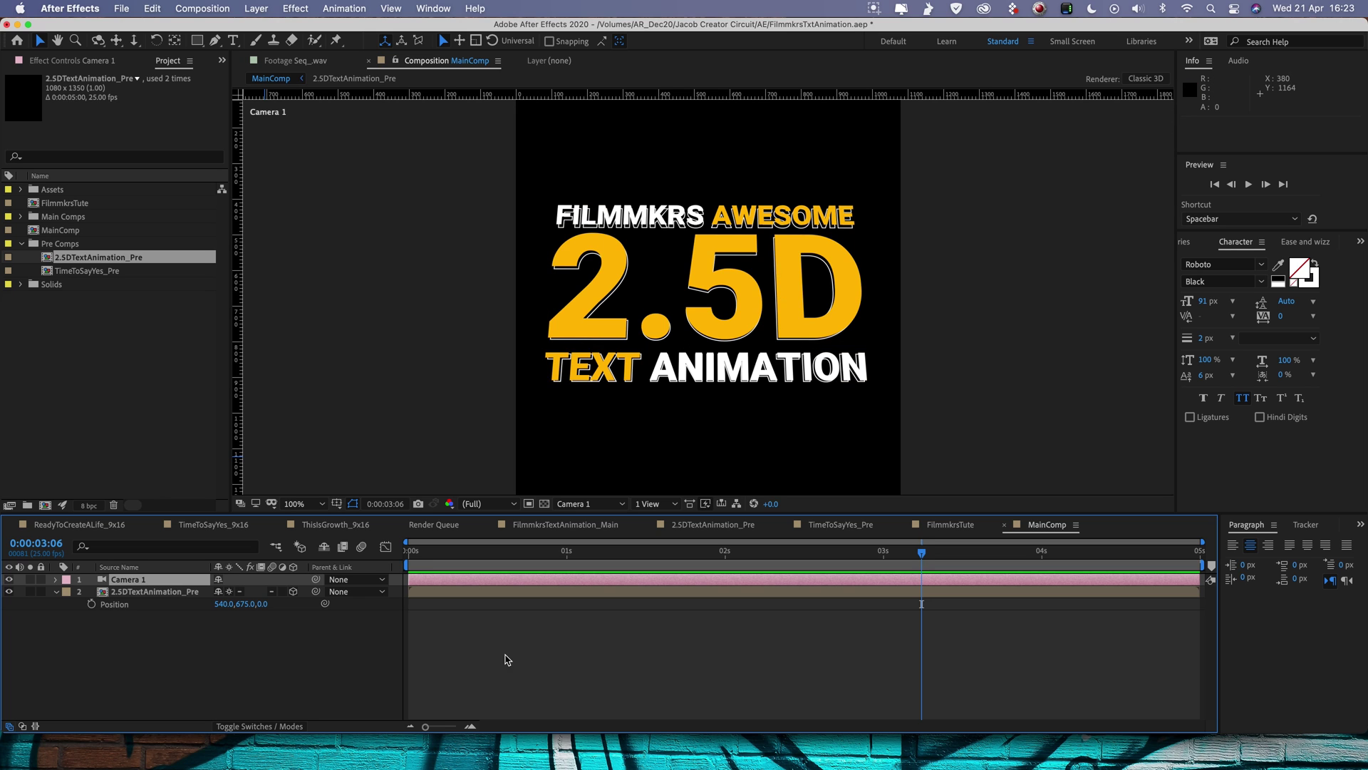
- Open the 2.5DTextAnimation_Pre composition, select all six text layers and check their motion blur settings
{"action": "double_click", "coordinate": [574, 593]}
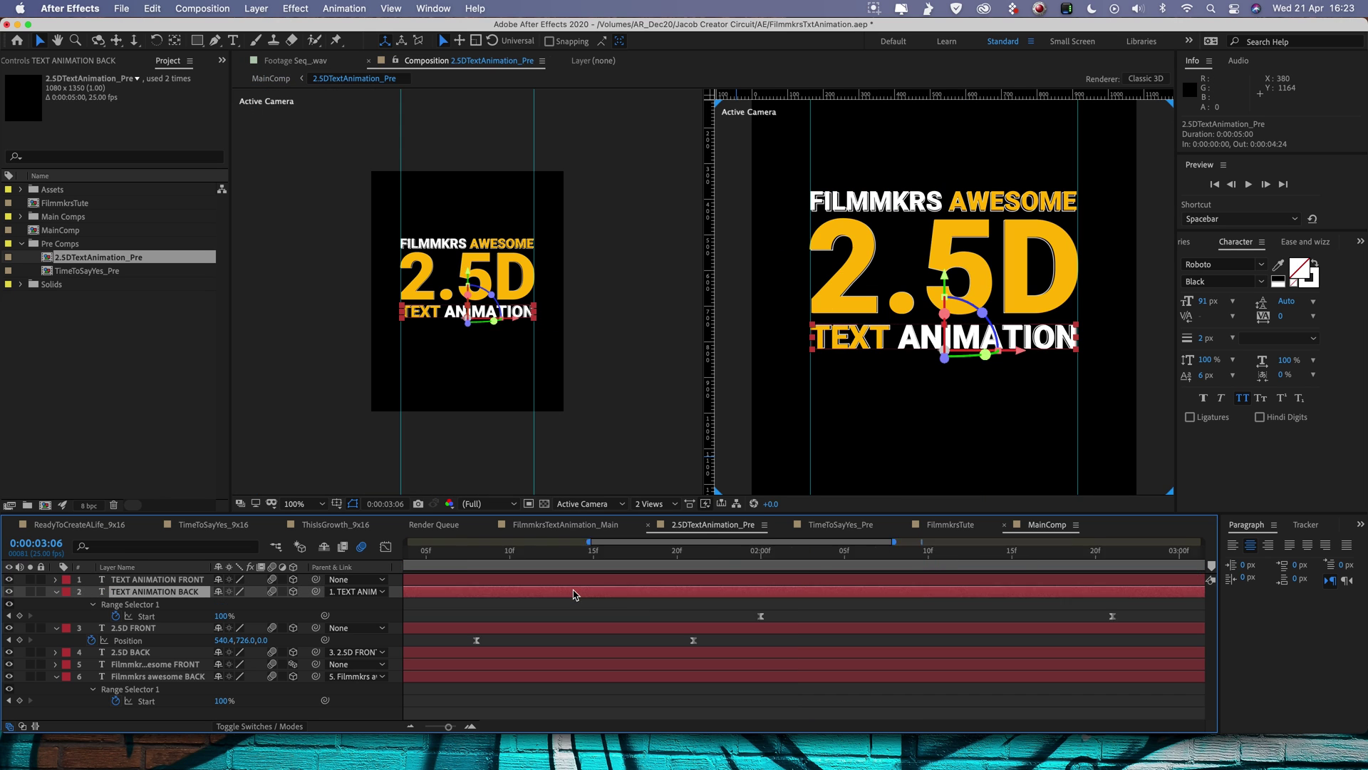
{"action": "left_click", "coordinate": [187, 581]}
{"action": "left_click", "coordinate": [173, 653], "text": "shift"}
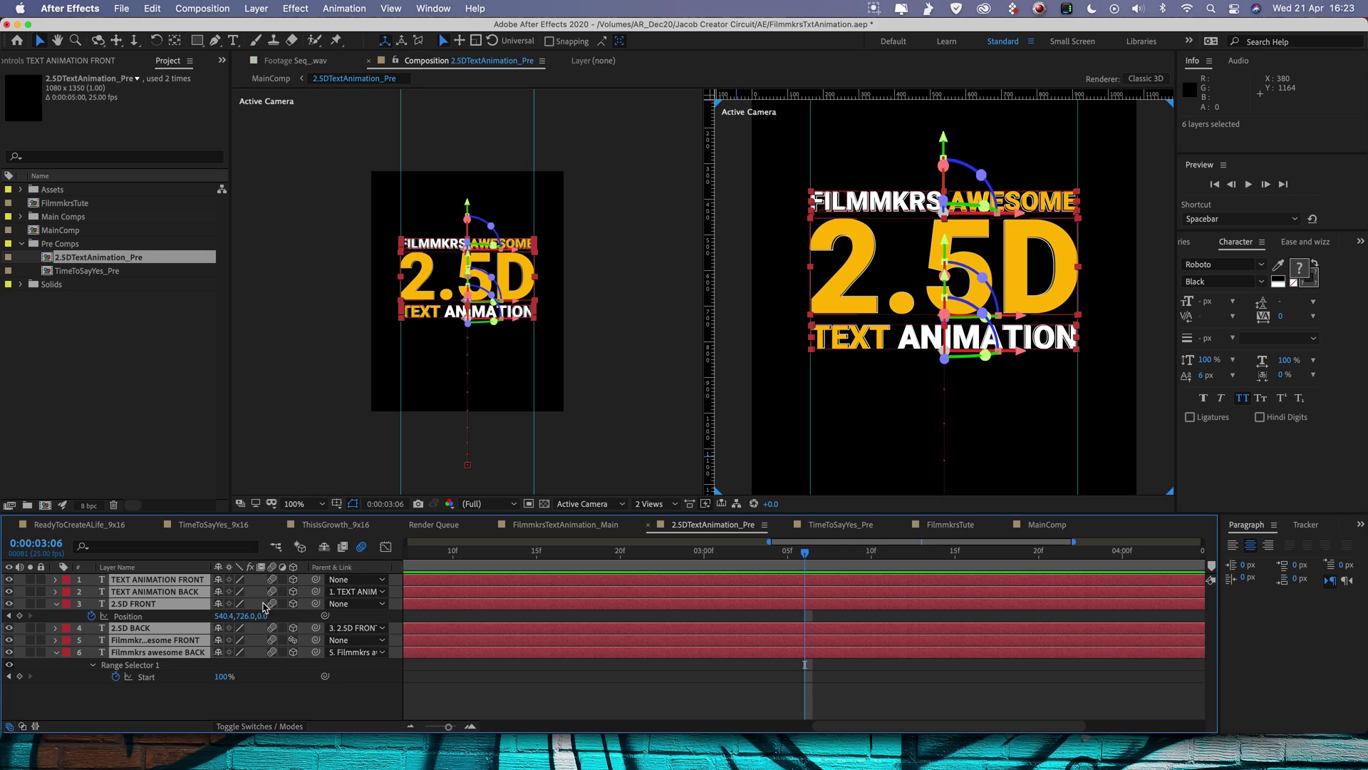
{"action": "left_click", "coordinate": [362, 547]}
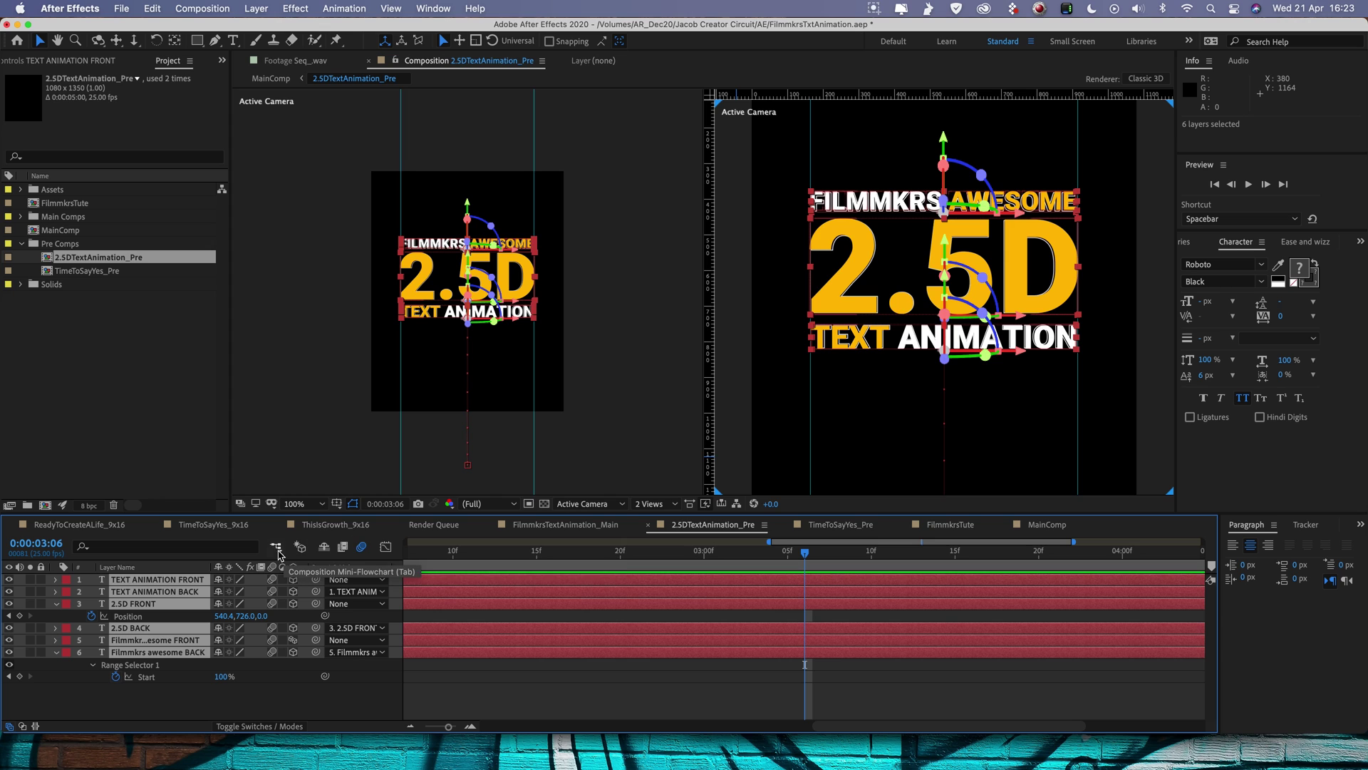
- Return from the 2.5DTextAnimation_Pre composition to MainComp and play back the camera animation with motion blur
{"action": "left_click", "coordinate": [275, 548]}
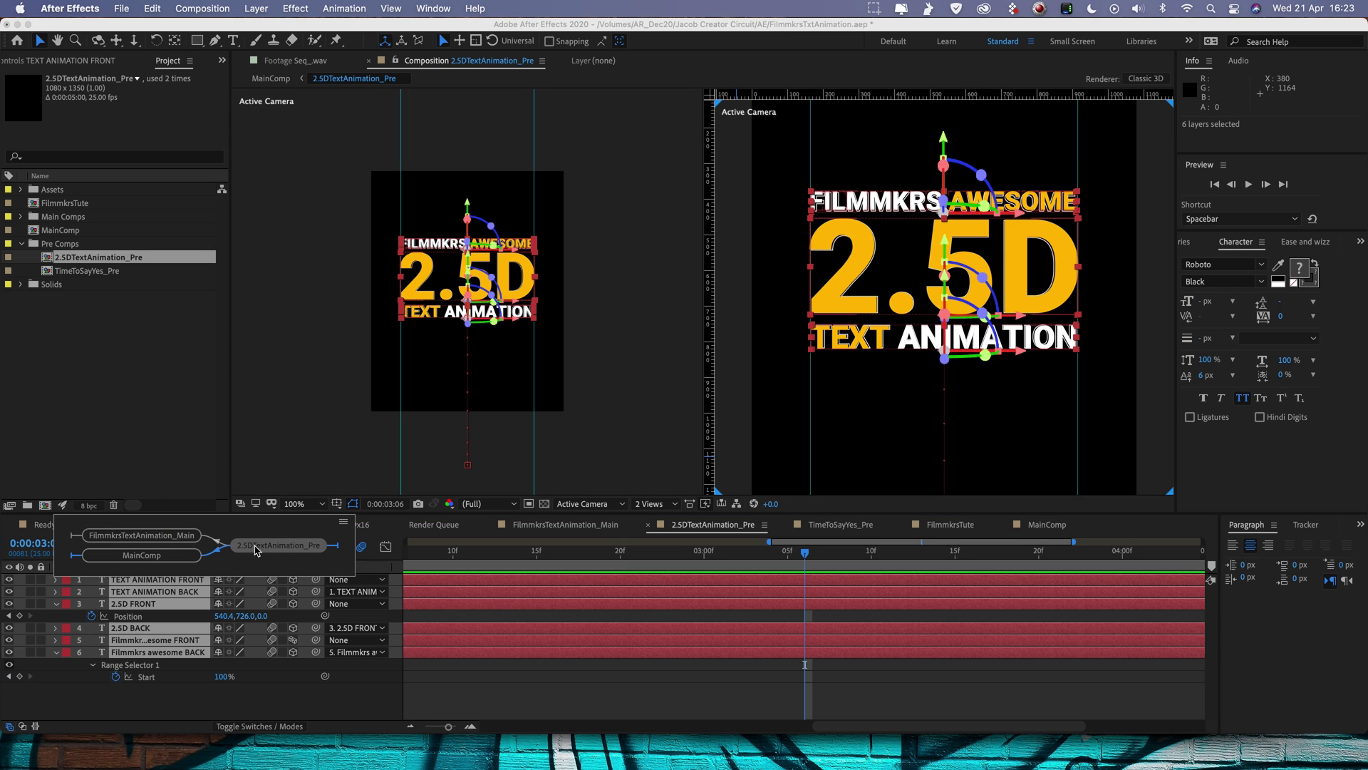
{"action": "left_click", "coordinate": [171, 555]}
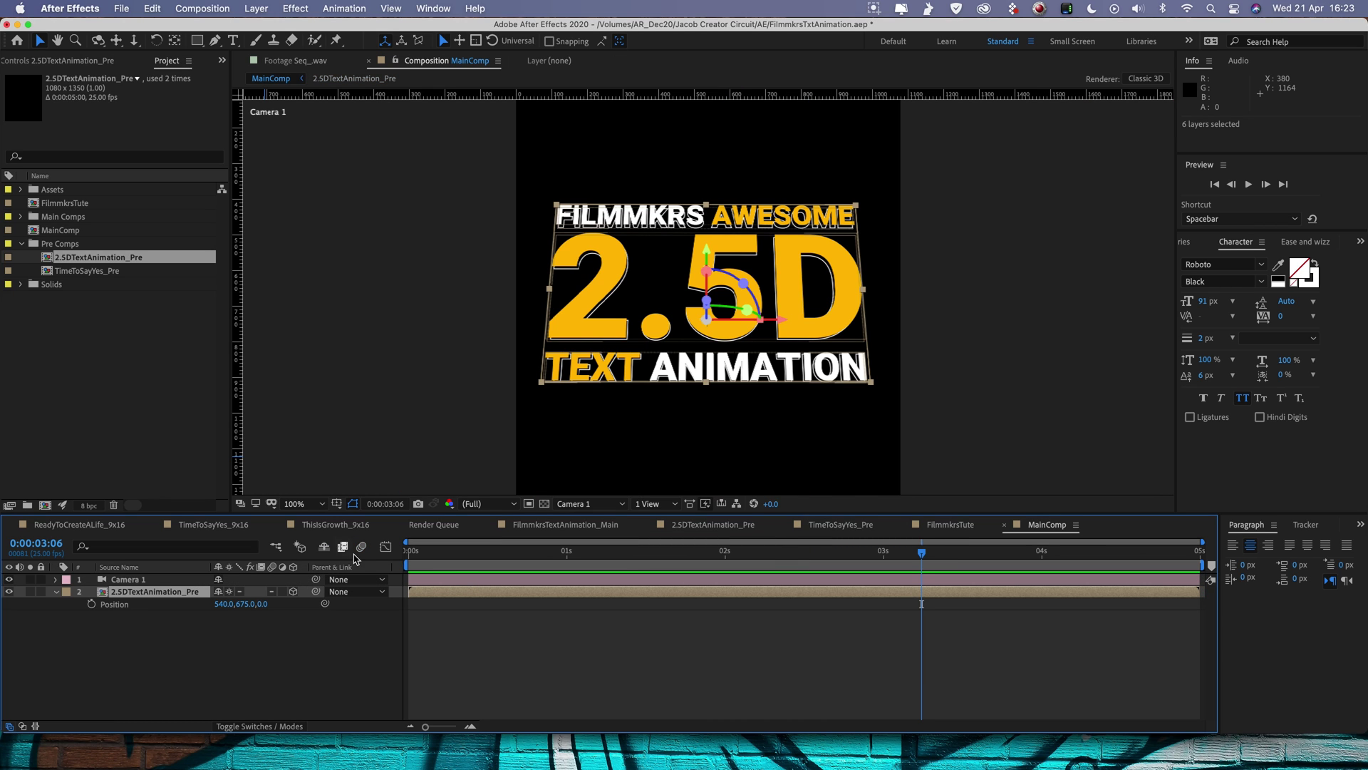
{"action": "key", "text": "space"}
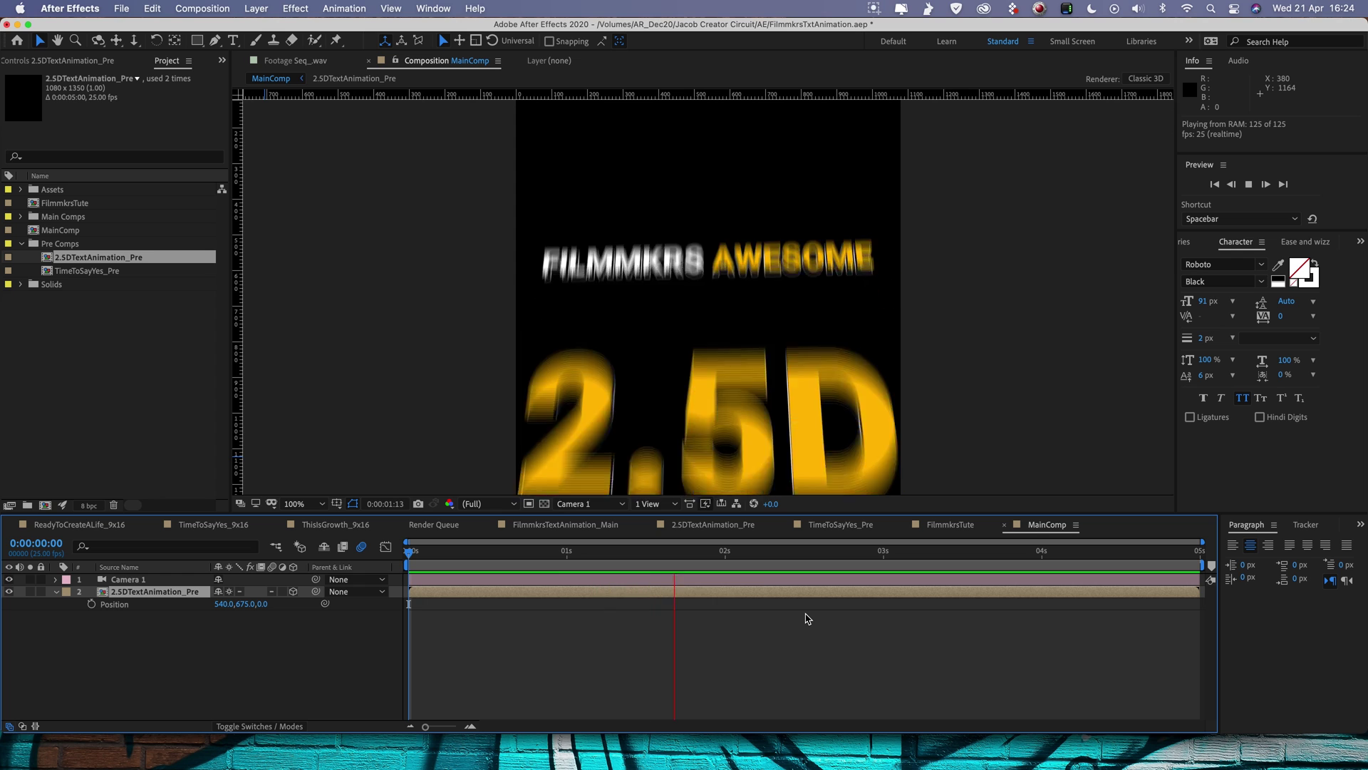
{"action": "key", "text": "space"}
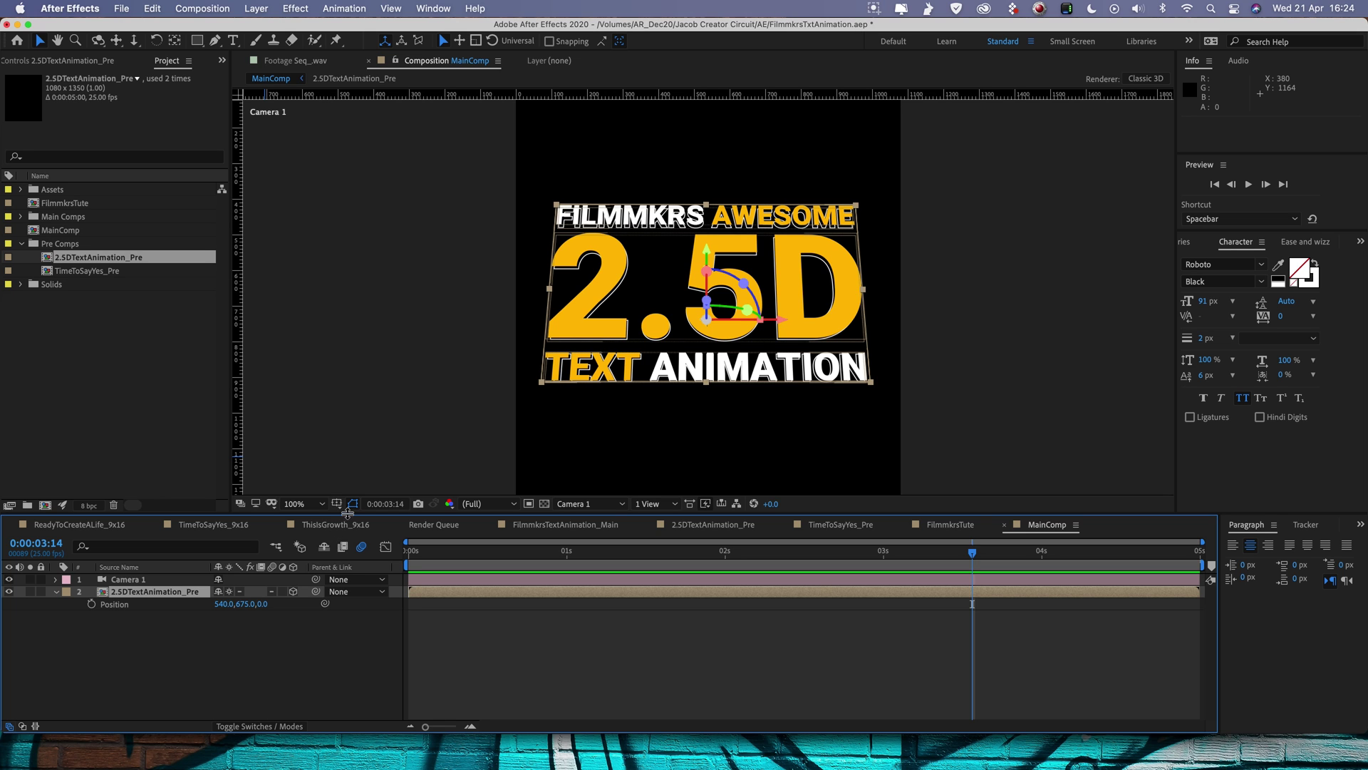
- Open the TimeToSayYes_9x16 composition and preview its camera-driven text animation as a more complex example
{"action": "left_click", "coordinate": [343, 530]}
{"action": "left_click", "coordinate": [214, 525]}
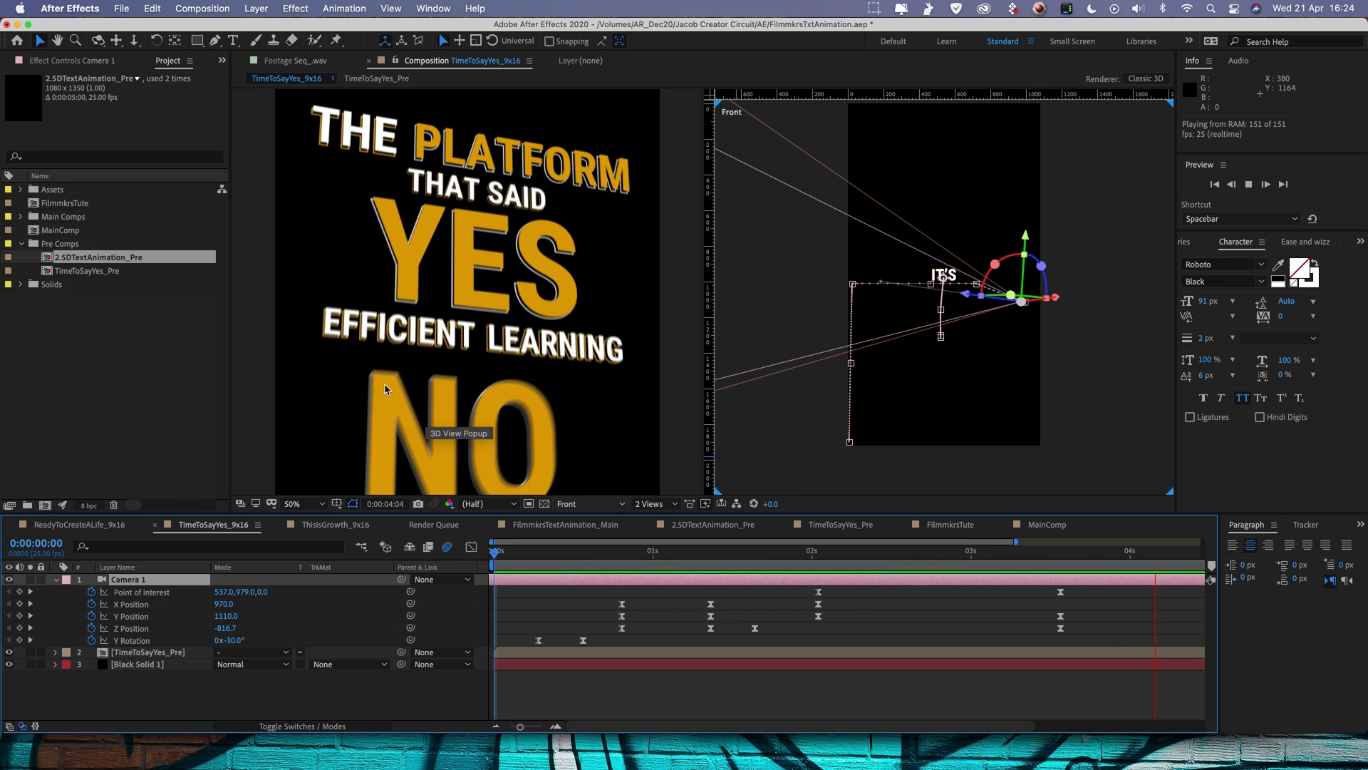
{"action": "key", "text": "space"}
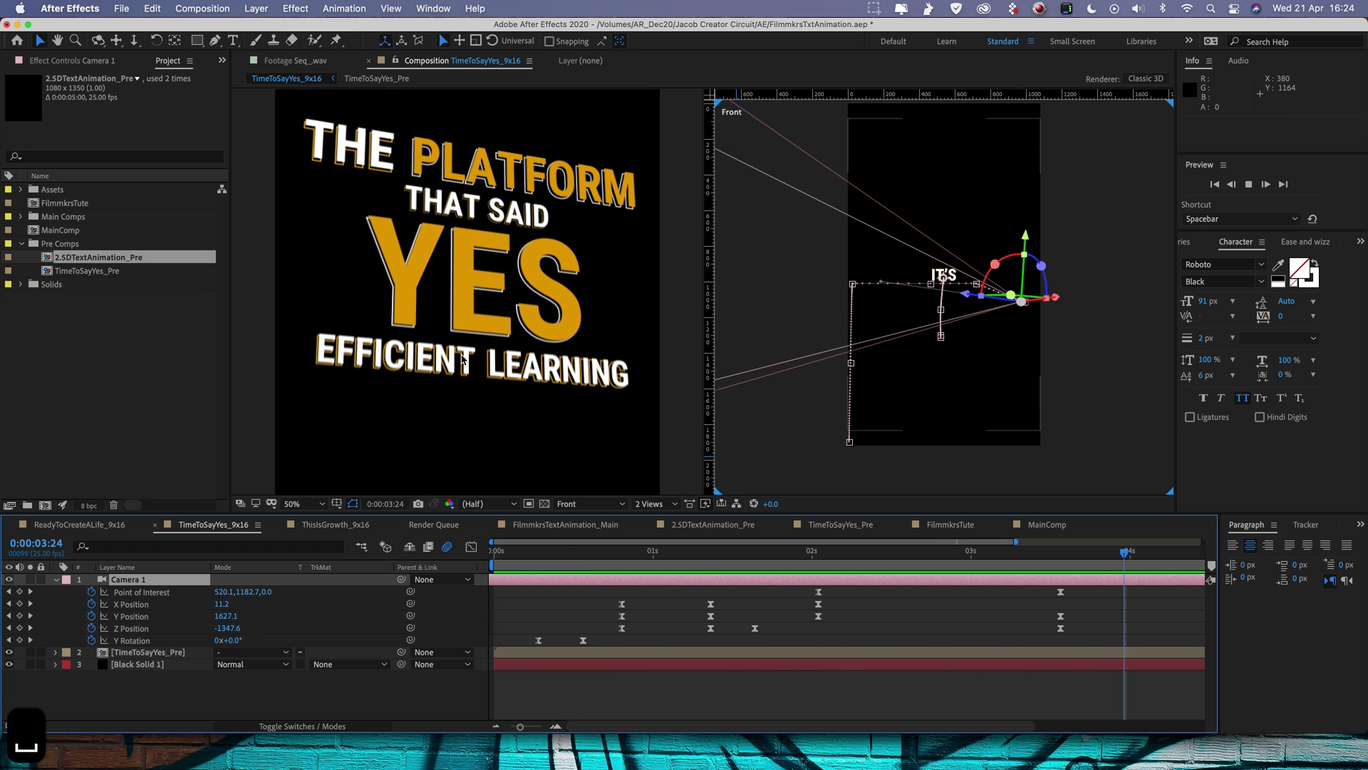
{"action": "key", "text": "space"}
{"action": "key", "text": "space"}
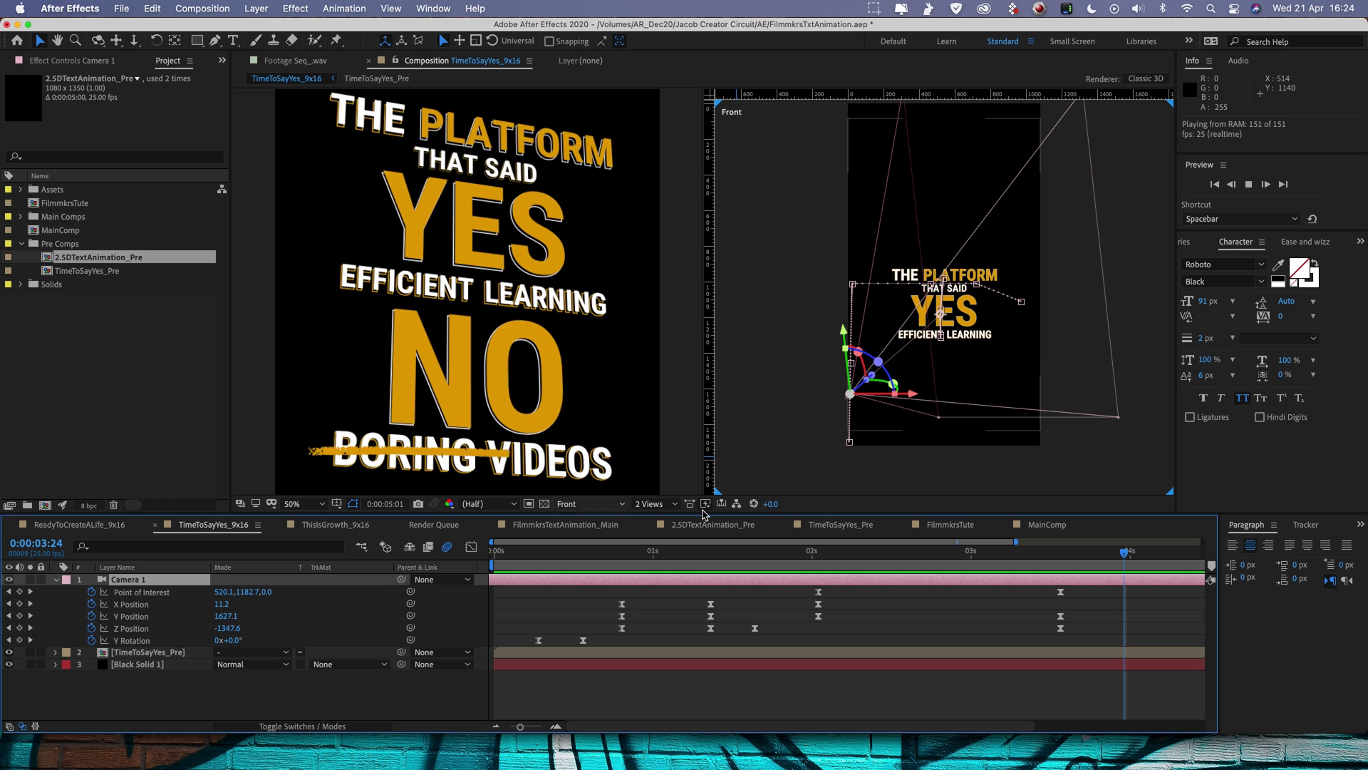
{"action": "key", "text": "space"}
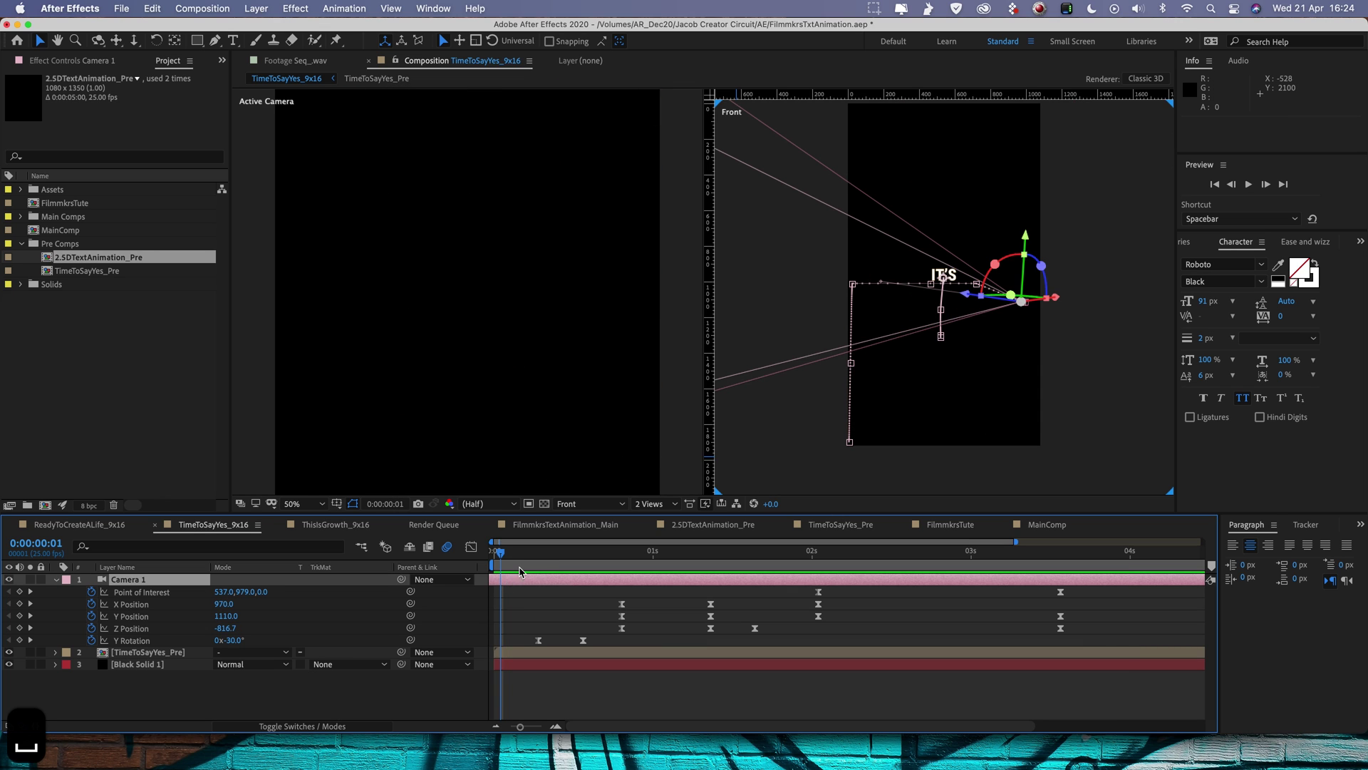
- Examine Camera 1's motion path in an enlarged Front view, inspecting its Point of Interest and X Position keyframes along the timeline
{"action": "left_click_drag", "start_coordinate": [501, 552], "coordinate": [725, 558]}
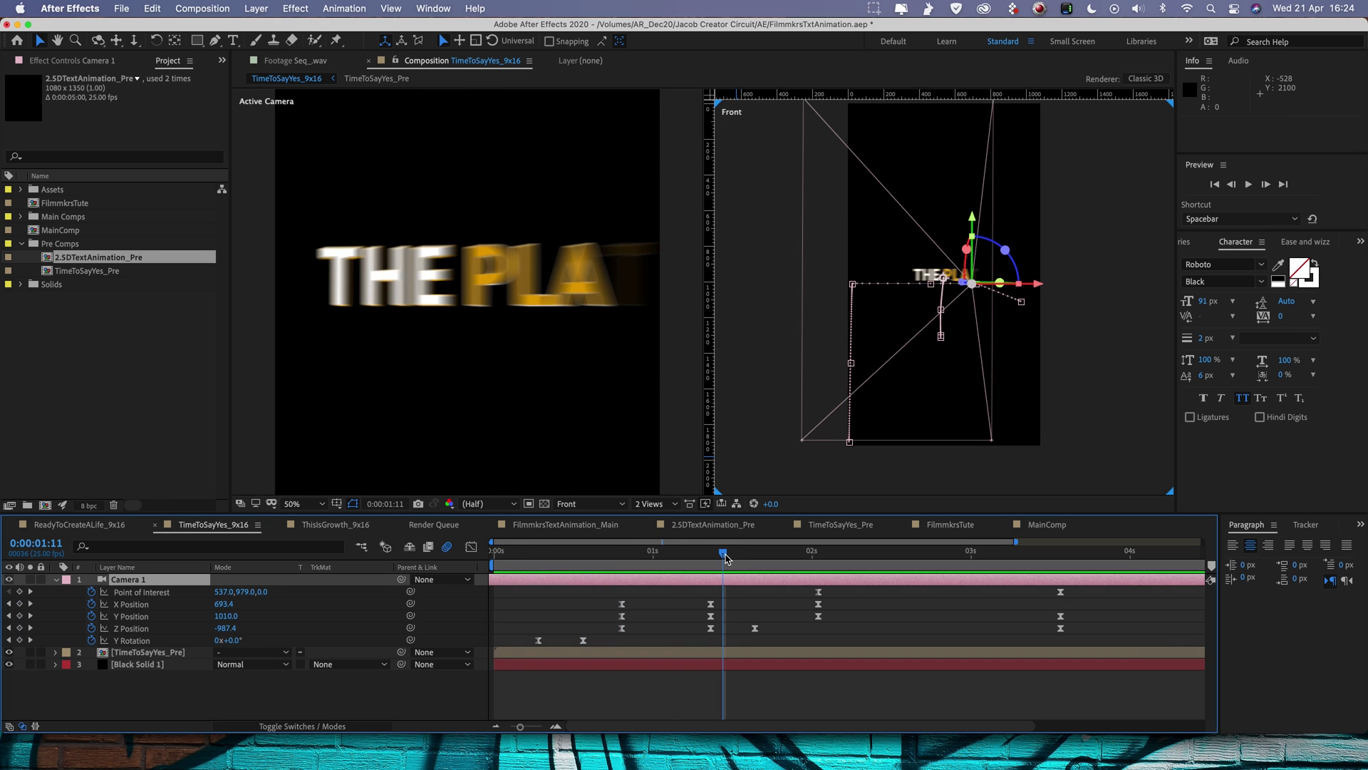
{"action": "key", "text": "period"}
{"action": "key", "text": "h"}
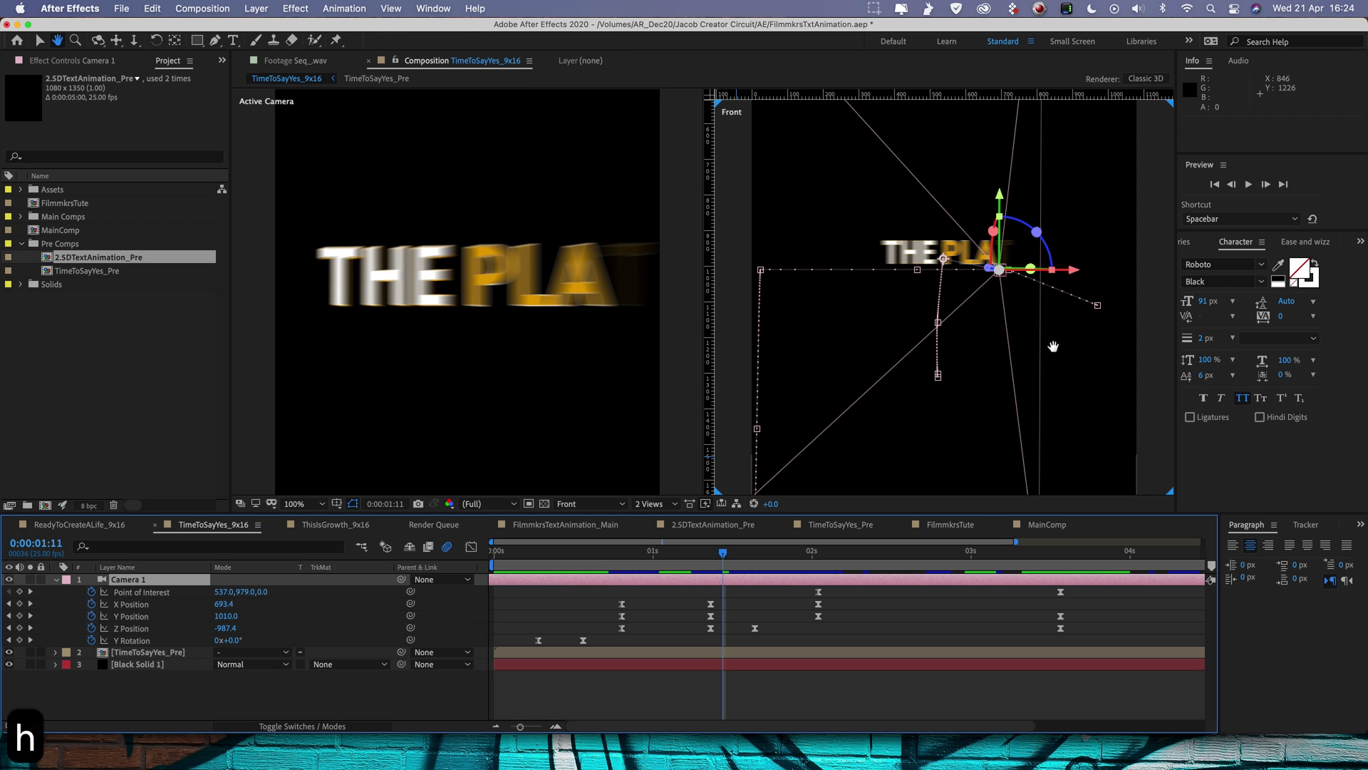
{"action": "left_click_drag", "start_coordinate": [1050, 342], "coordinate": [1072, 281]}
{"action": "key", "text": "v"}
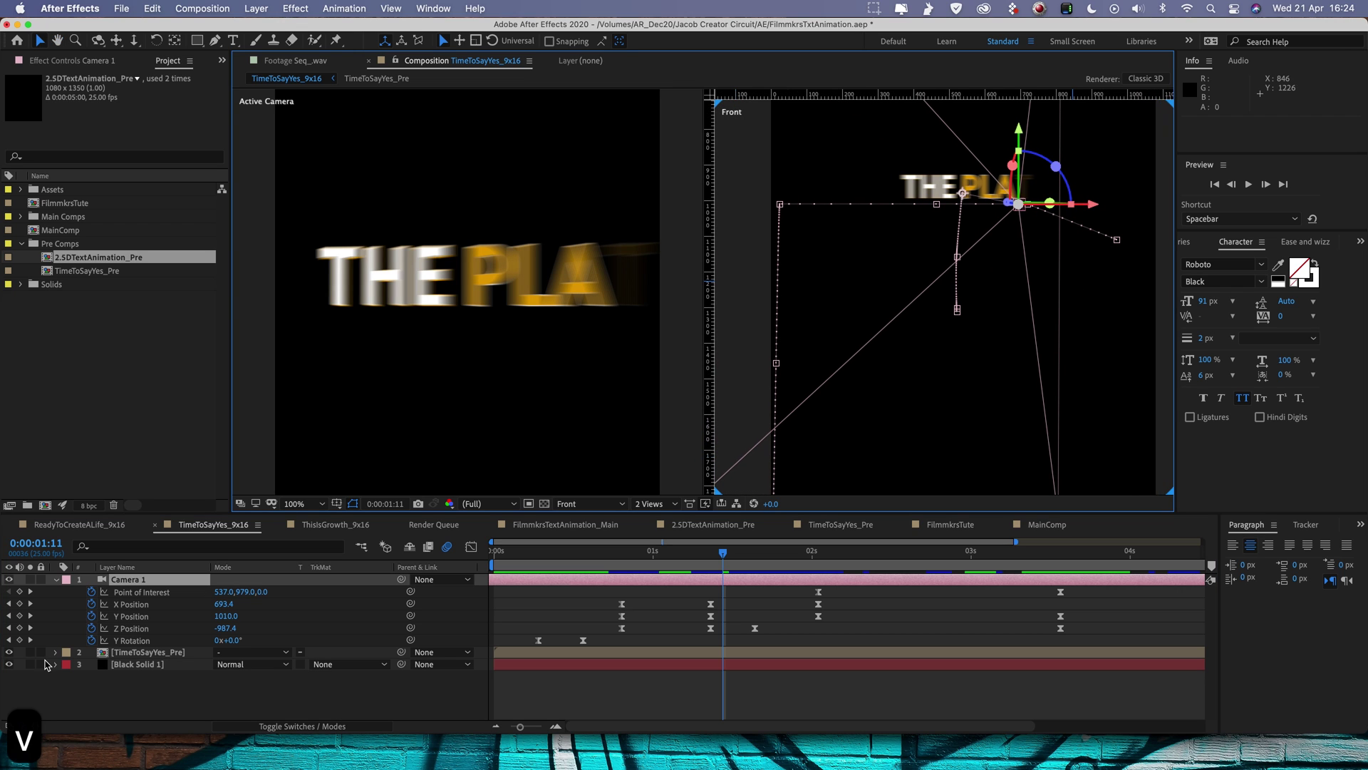
{"action": "left_click", "coordinate": [165, 593]}
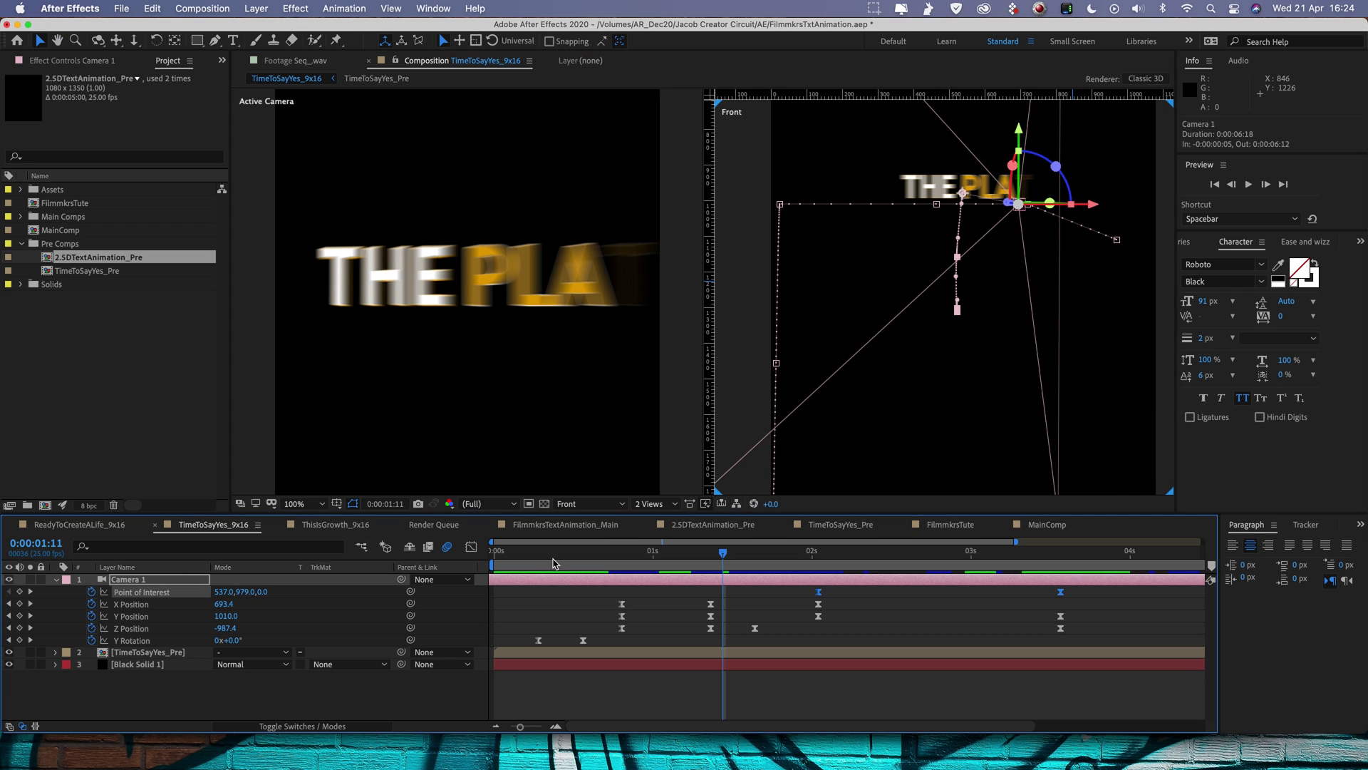
{"action": "left_click_drag", "start_coordinate": [555, 564], "coordinate": [1037, 563]}
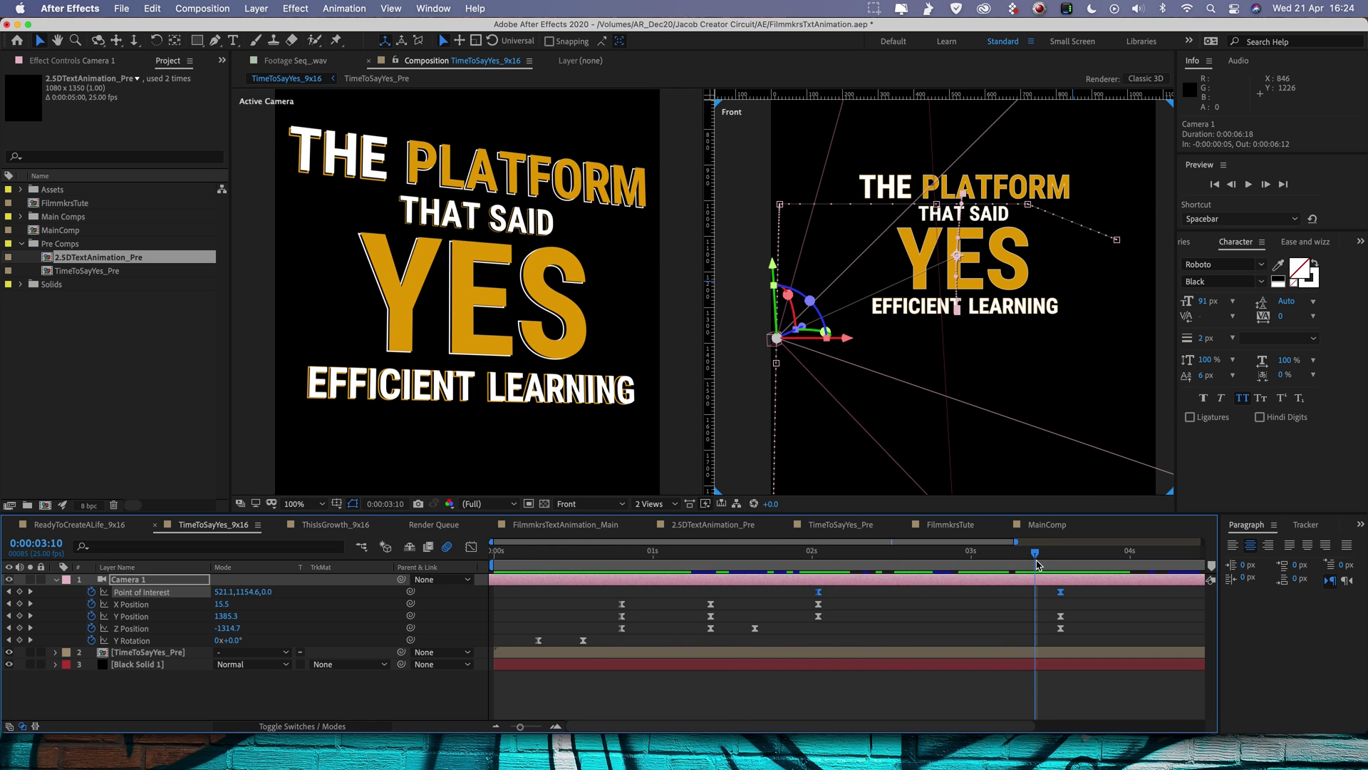
{"action": "left_click", "coordinate": [131, 605]}
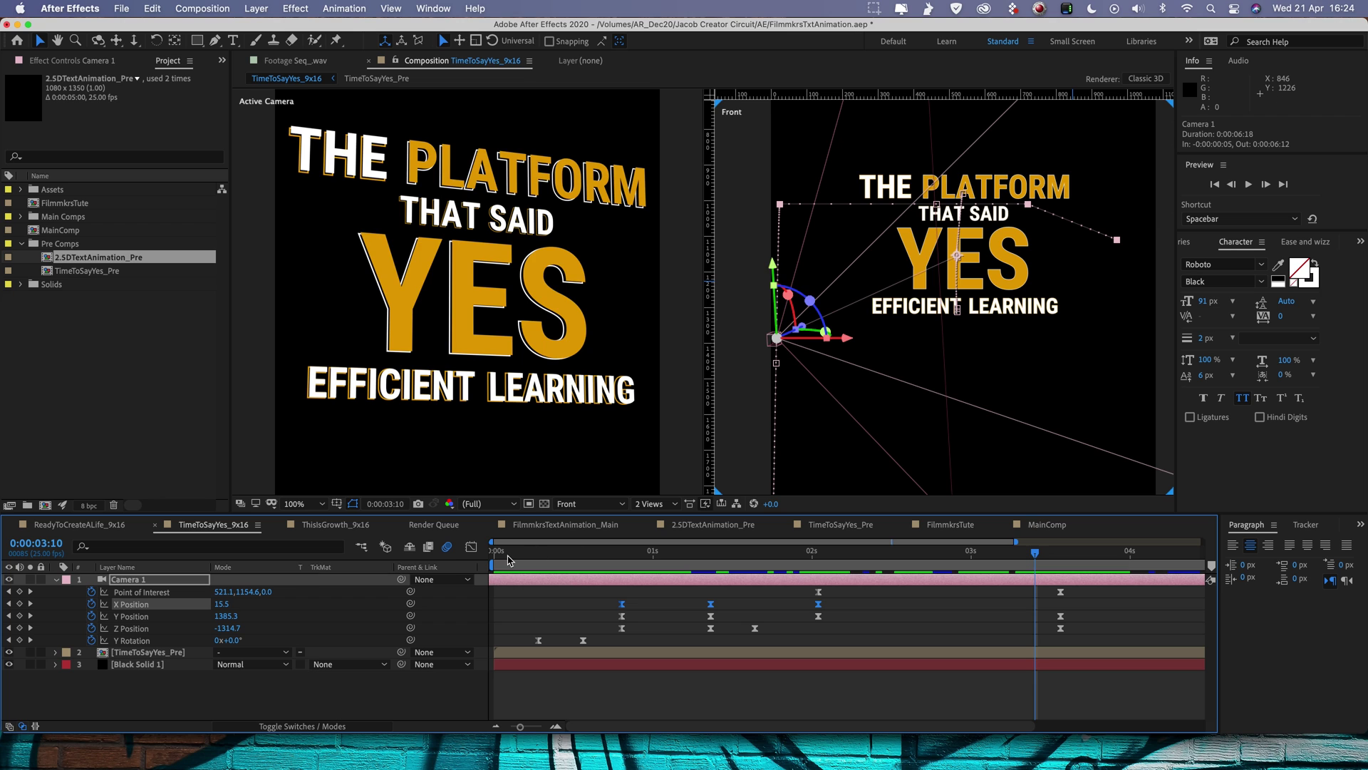
{"action": "left_click", "coordinate": [508, 560]}
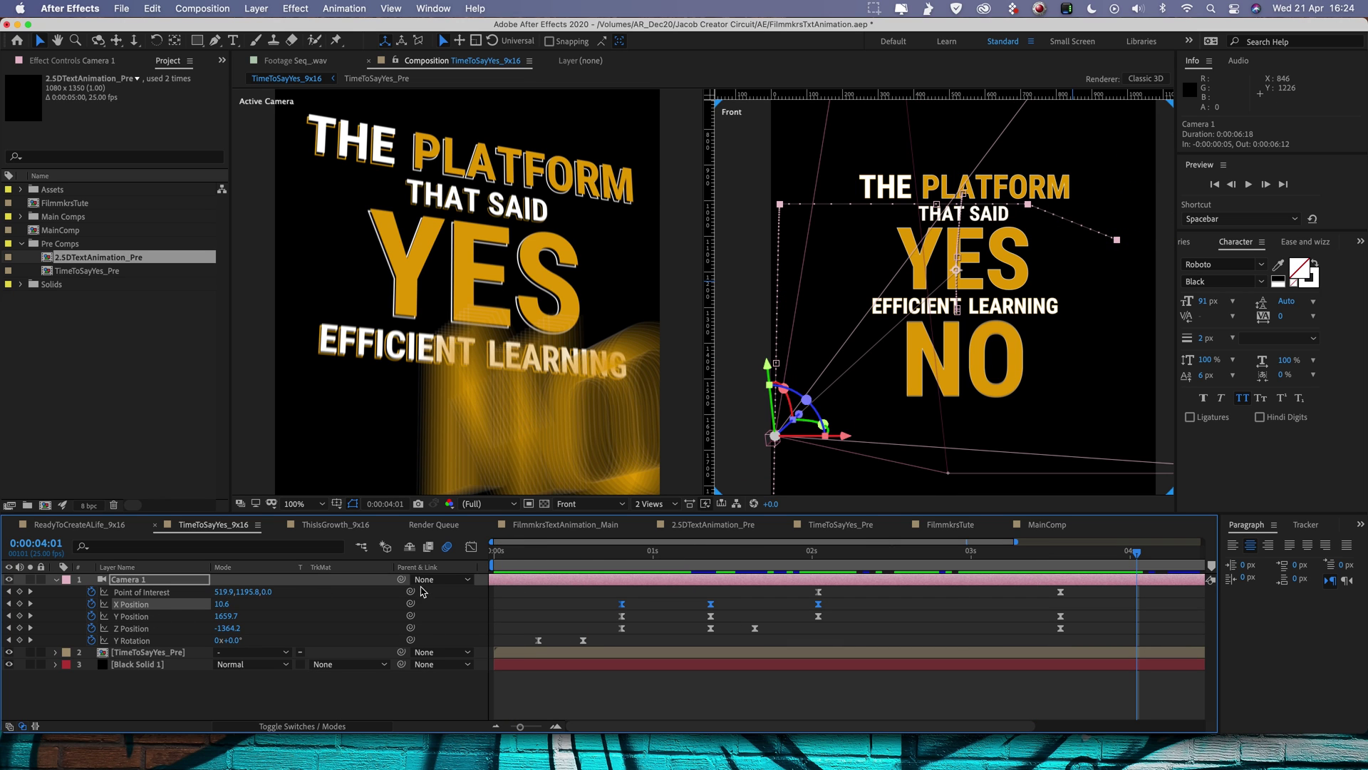
- Show Camera 1's X, Y and Z Position curves together in the Graph Editor over the composition's full duration
{"action": "left_click", "coordinate": [470, 548]}
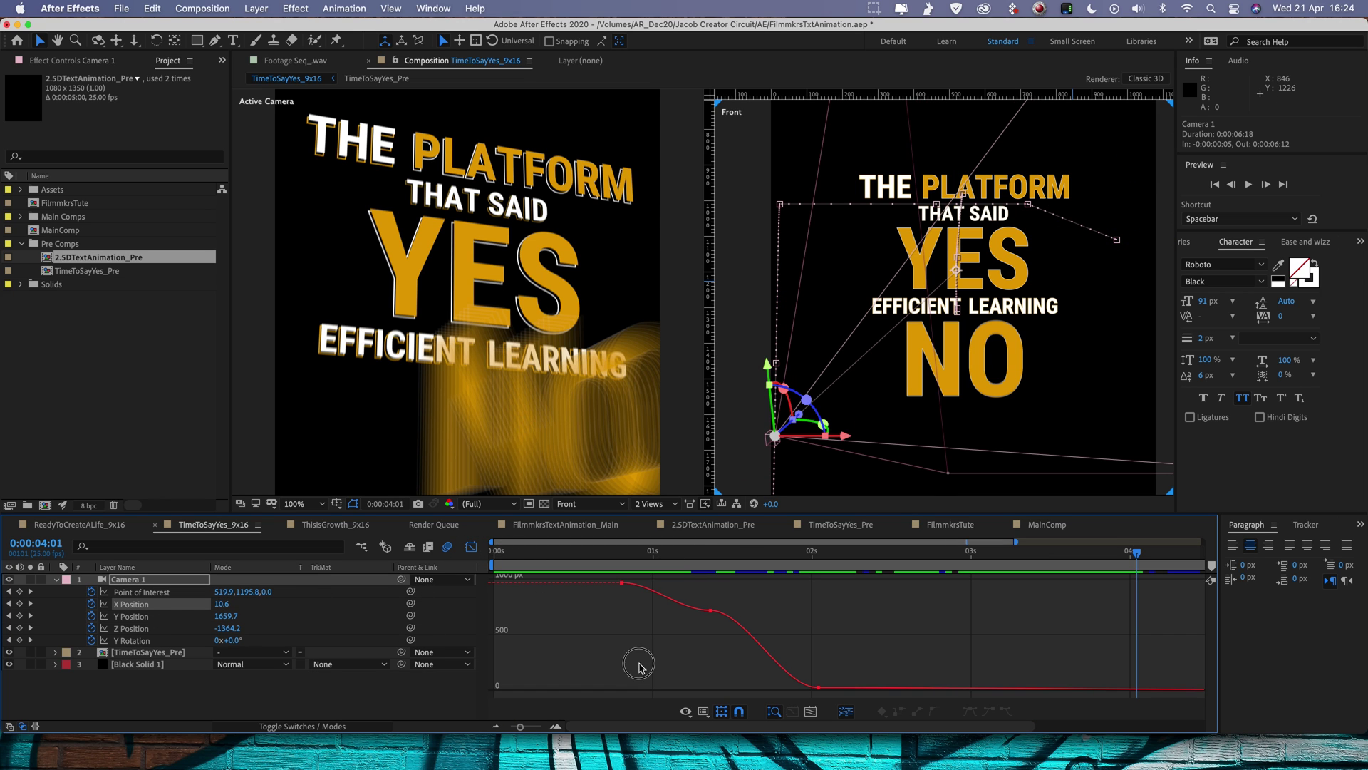
{"action": "left_click", "coordinate": [156, 595]}
{"action": "left_click", "coordinate": [150, 604]}
{"action": "left_click", "coordinate": [139, 630]}
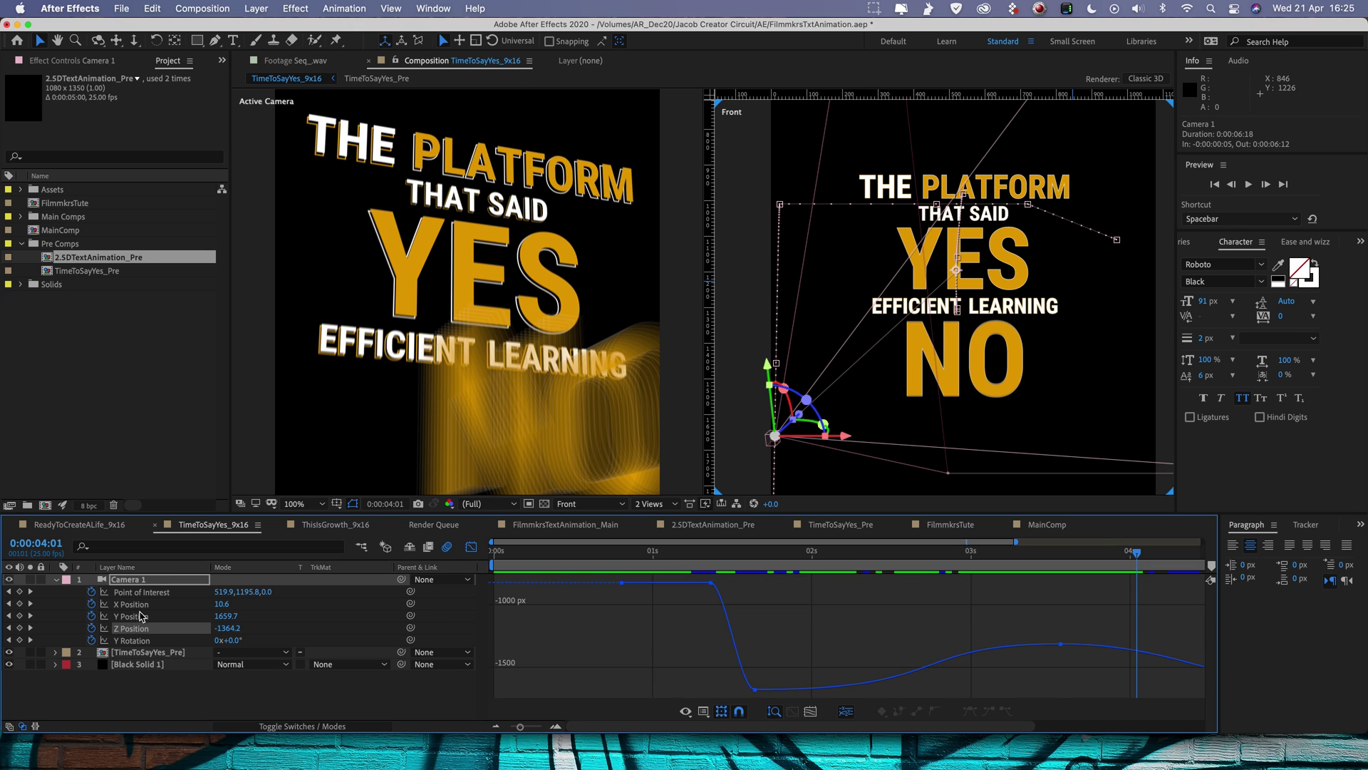
{"action": "left_click", "coordinate": [141, 607]}
{"action": "left_click", "coordinate": [137, 618]}
{"action": "key", "text": "super+a"}
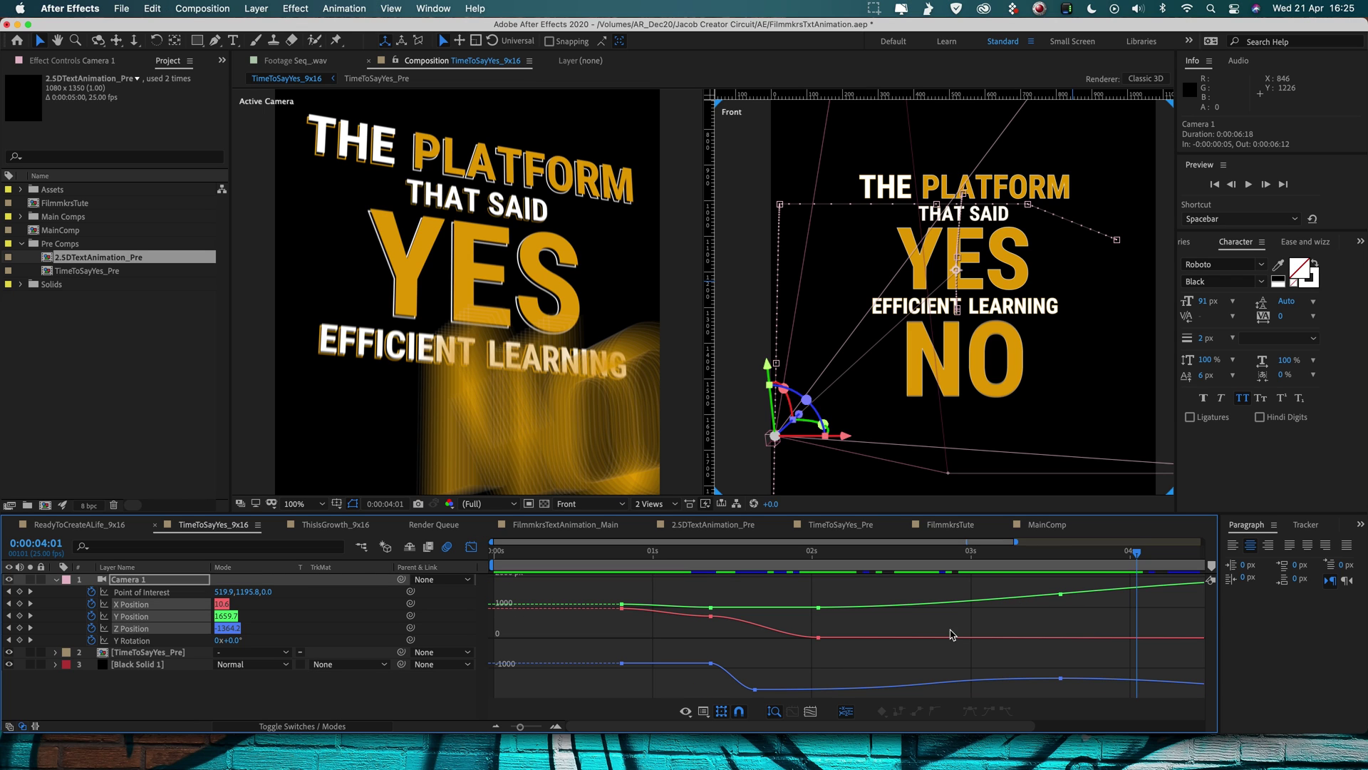
{"action": "left_click_drag", "start_coordinate": [520, 726], "coordinate": [510, 726]}
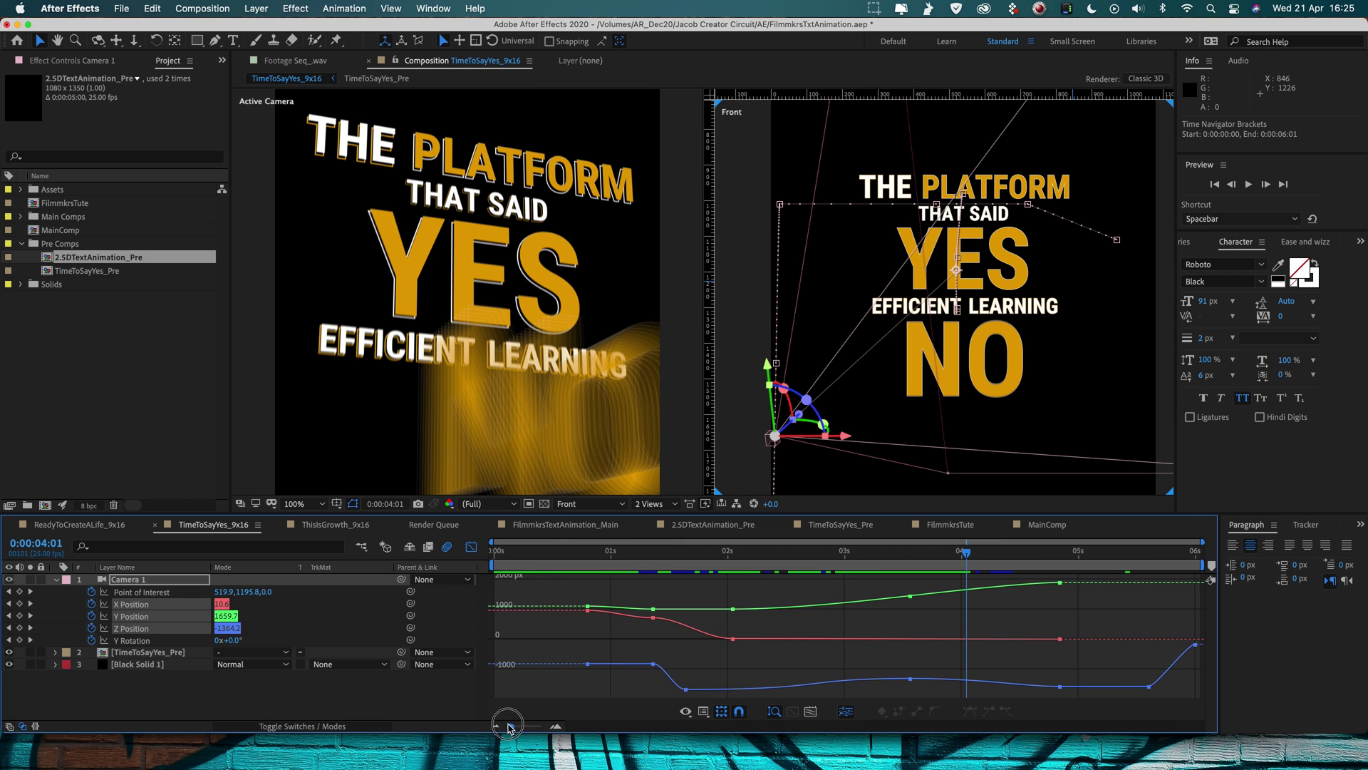
- Check the Separate Dimensions option on Camera 1's X and Y Position properties and scrub to 0:00:01:02
{"action": "right_click", "coordinate": [119, 613]}
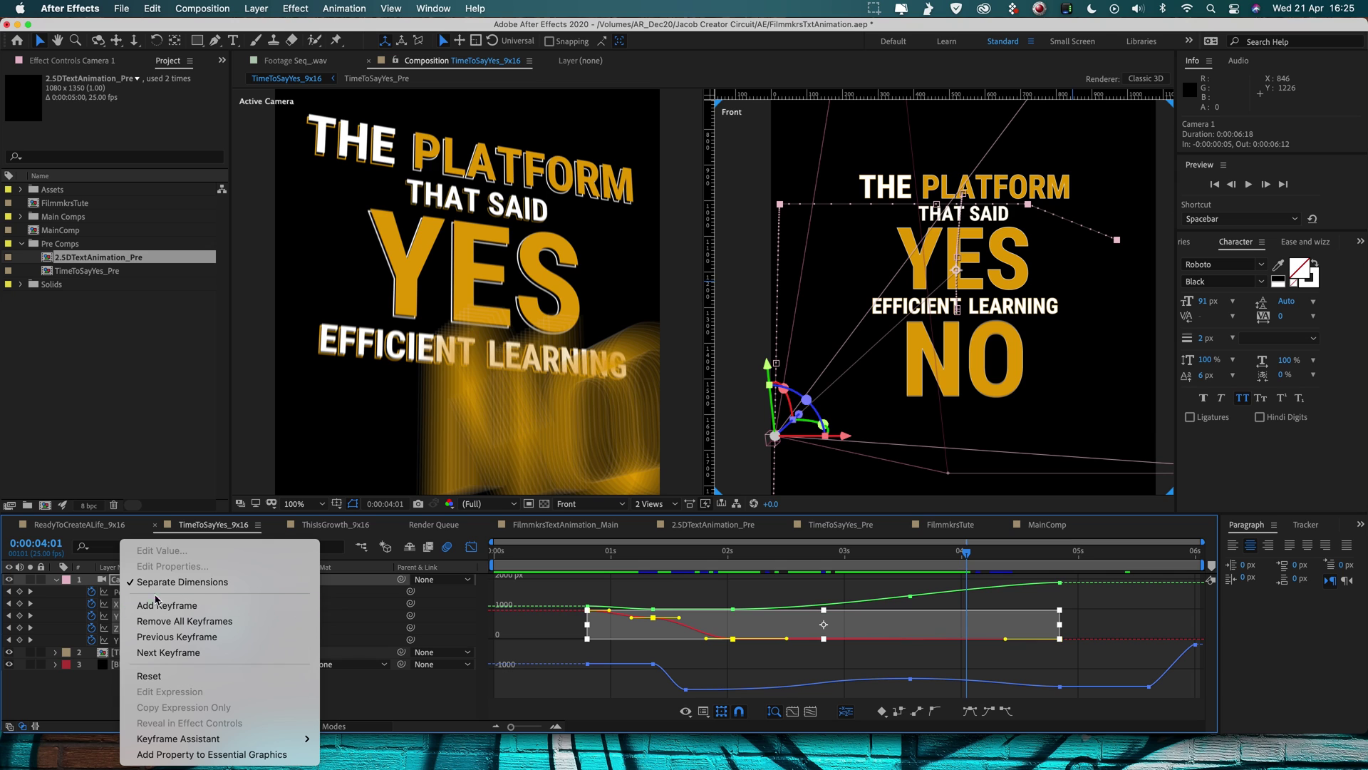
{"action": "left_click", "coordinate": [191, 586]}
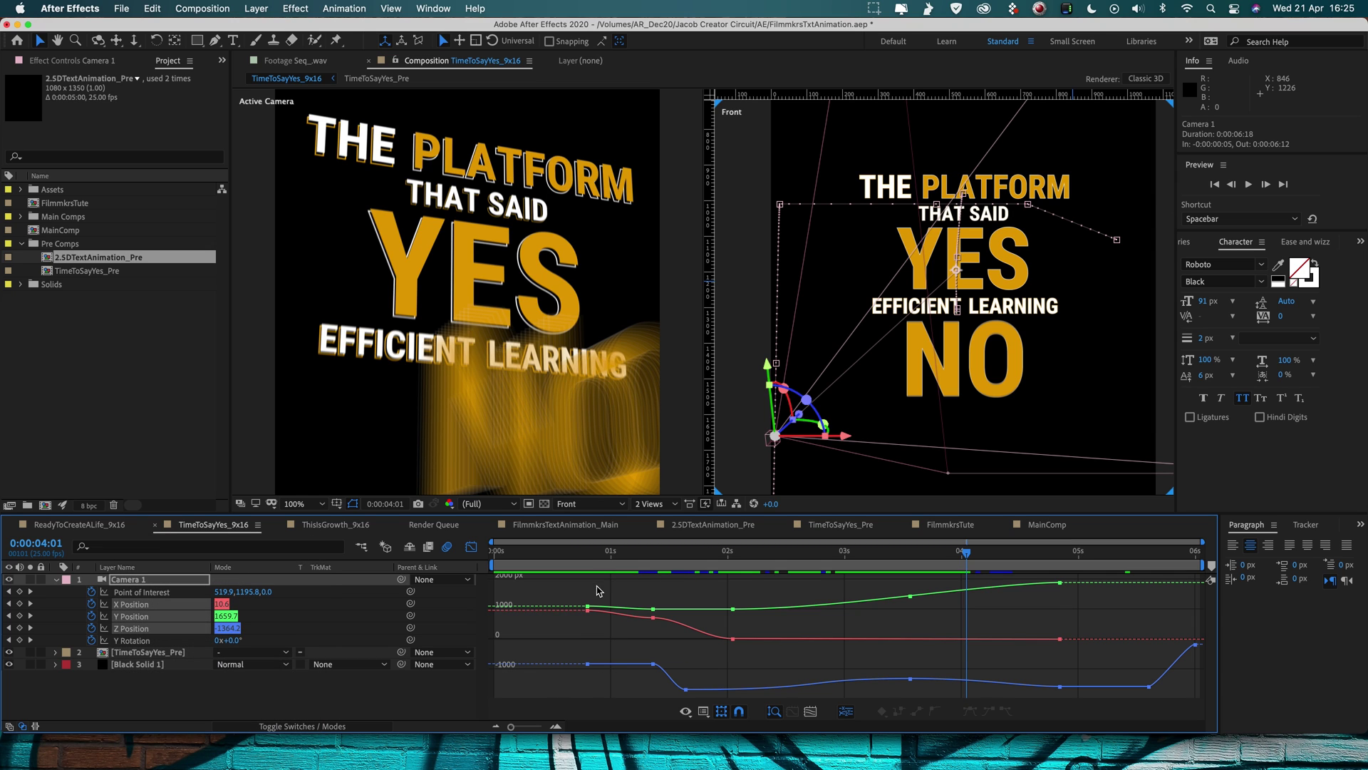
{"action": "left_click_drag", "start_coordinate": [588, 557], "coordinate": [619, 624]}
{"action": "right_click", "coordinate": [143, 612]}
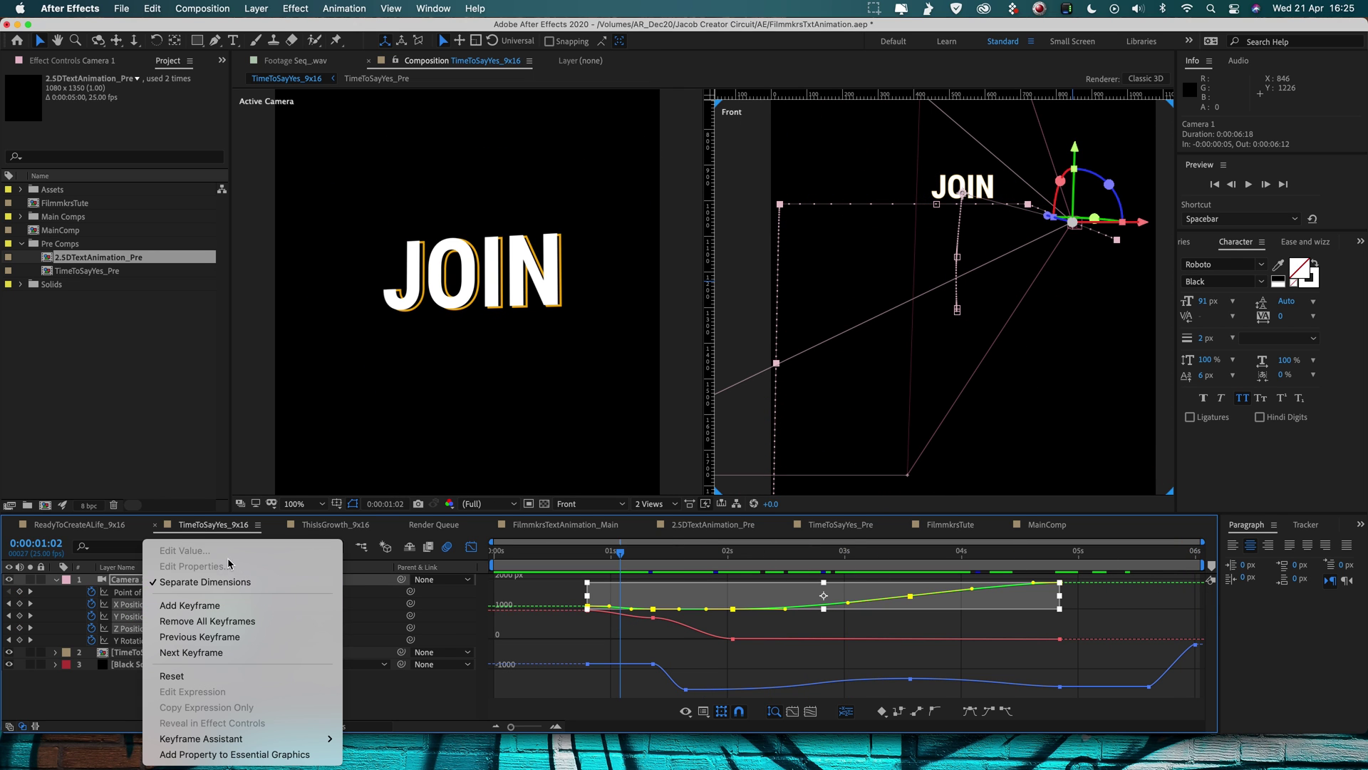
{"action": "left_click", "coordinate": [415, 683]}
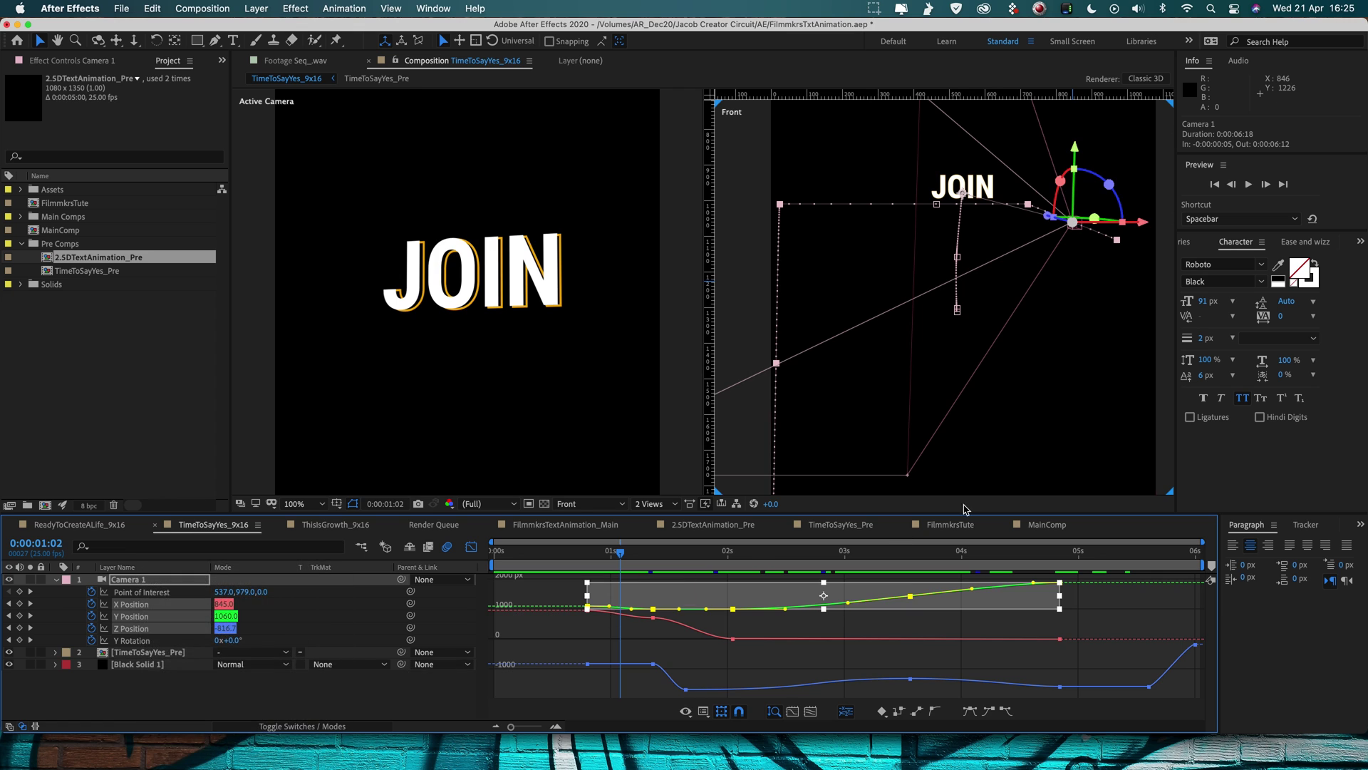
- Return to MainComp and compare Camera 1's Position and Point of Interest curves in the Graph Editor while scrubbing through the move
{"action": "left_click", "coordinate": [1046, 525]}
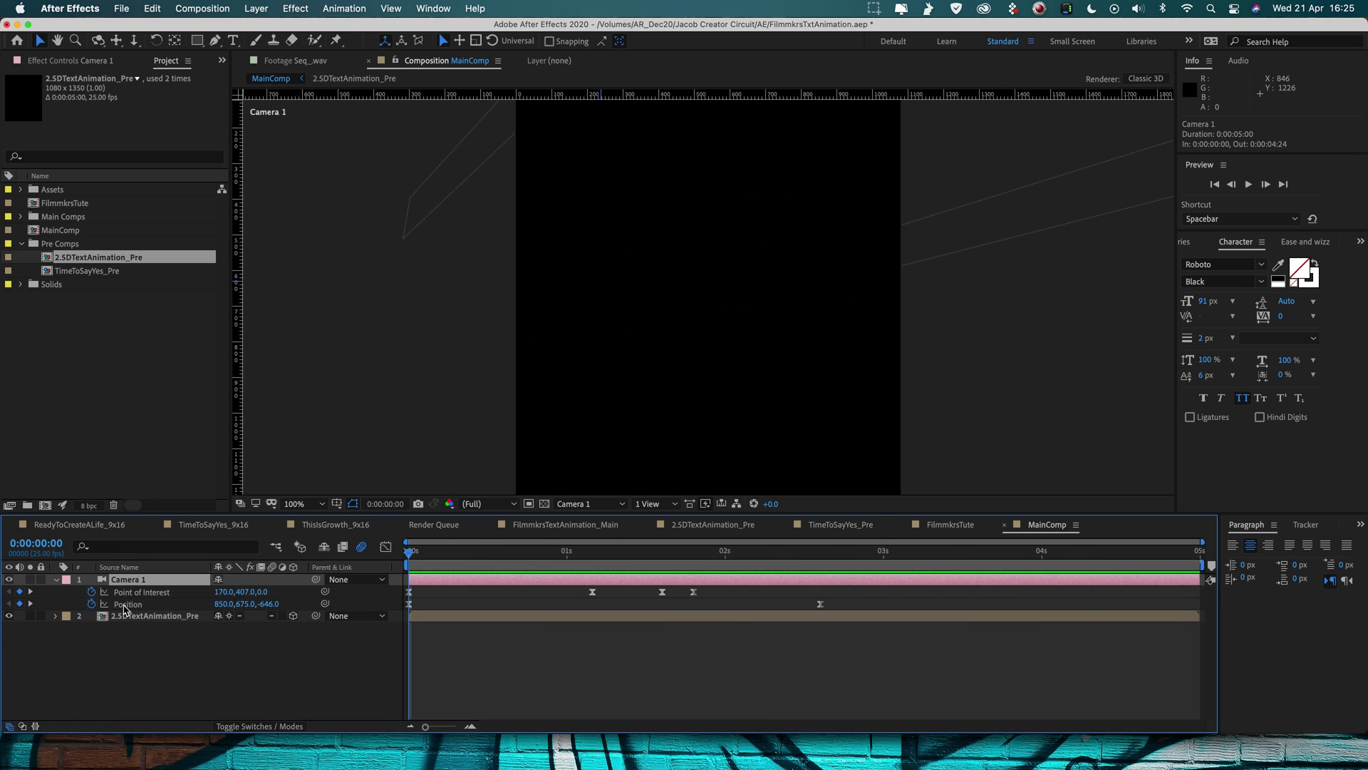
{"action": "left_click", "coordinate": [124, 606]}
{"action": "left_click", "coordinate": [386, 546]}
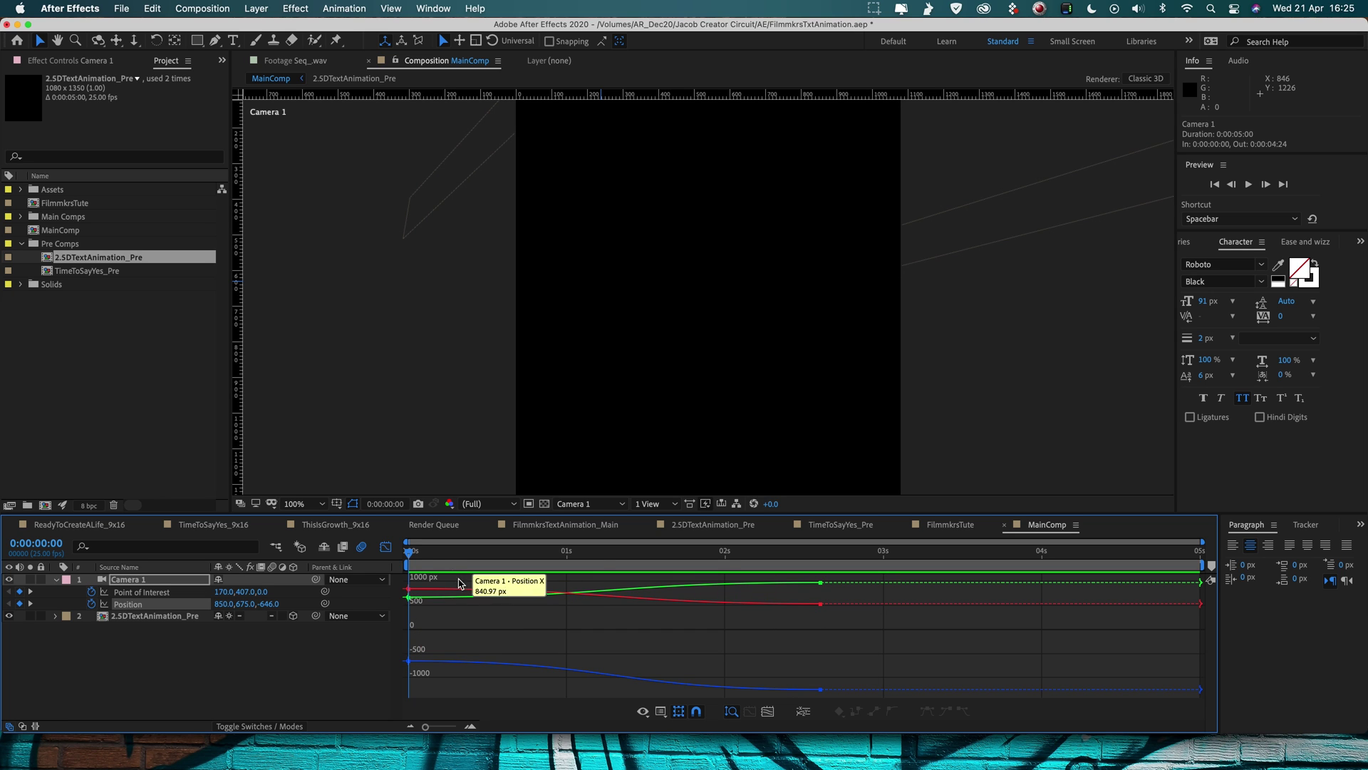
{"action": "left_click_drag", "start_coordinate": [426, 558], "coordinate": [795, 580]}
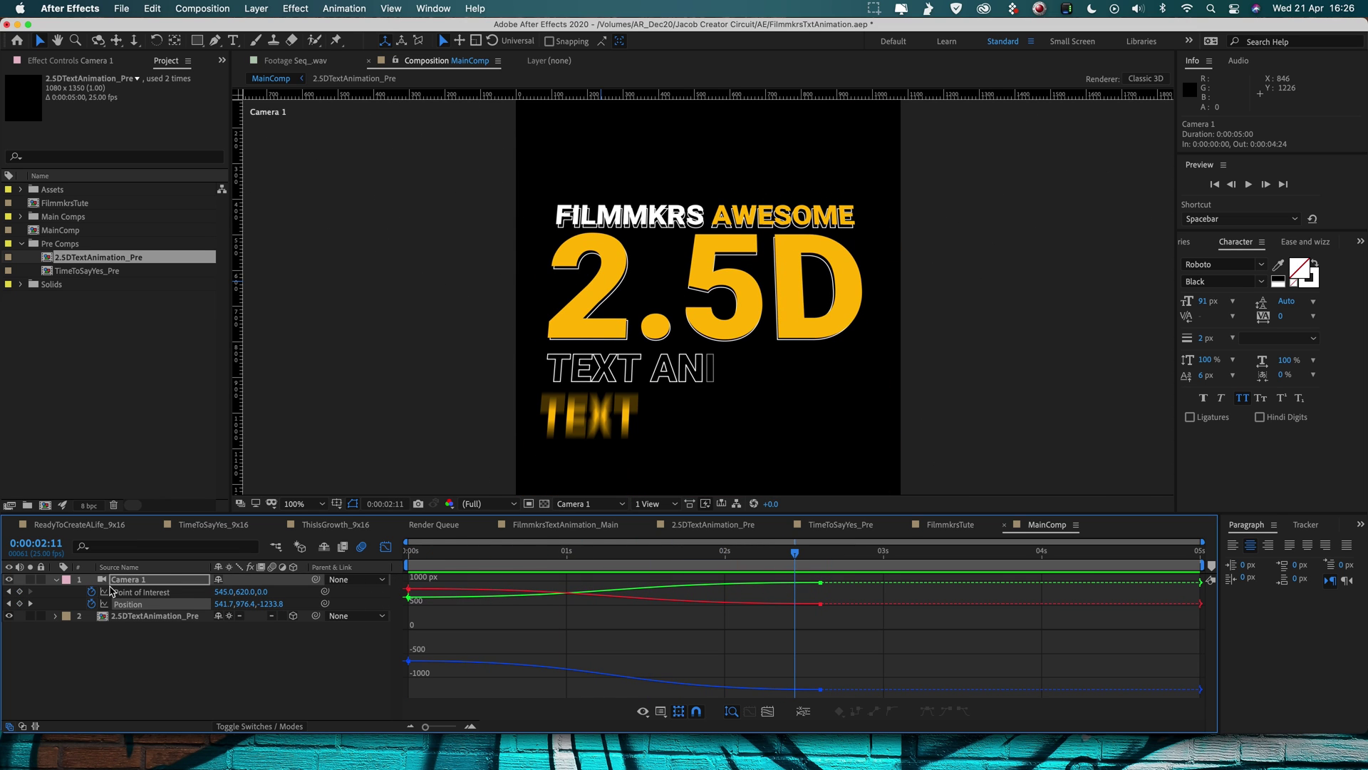
{"action": "left_click", "coordinate": [131, 594], "text": "shift"}
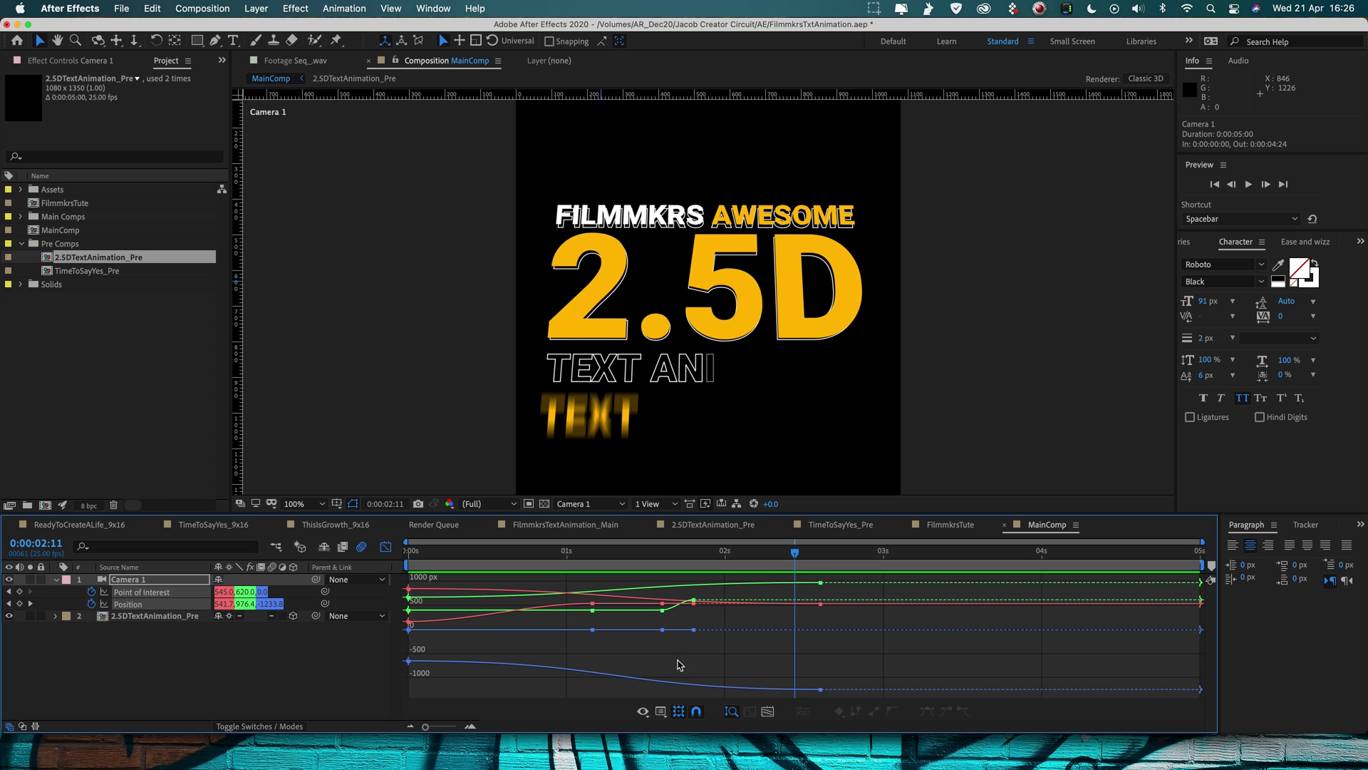
{"action": "left_click_drag", "start_coordinate": [688, 559], "coordinate": [896, 548]}
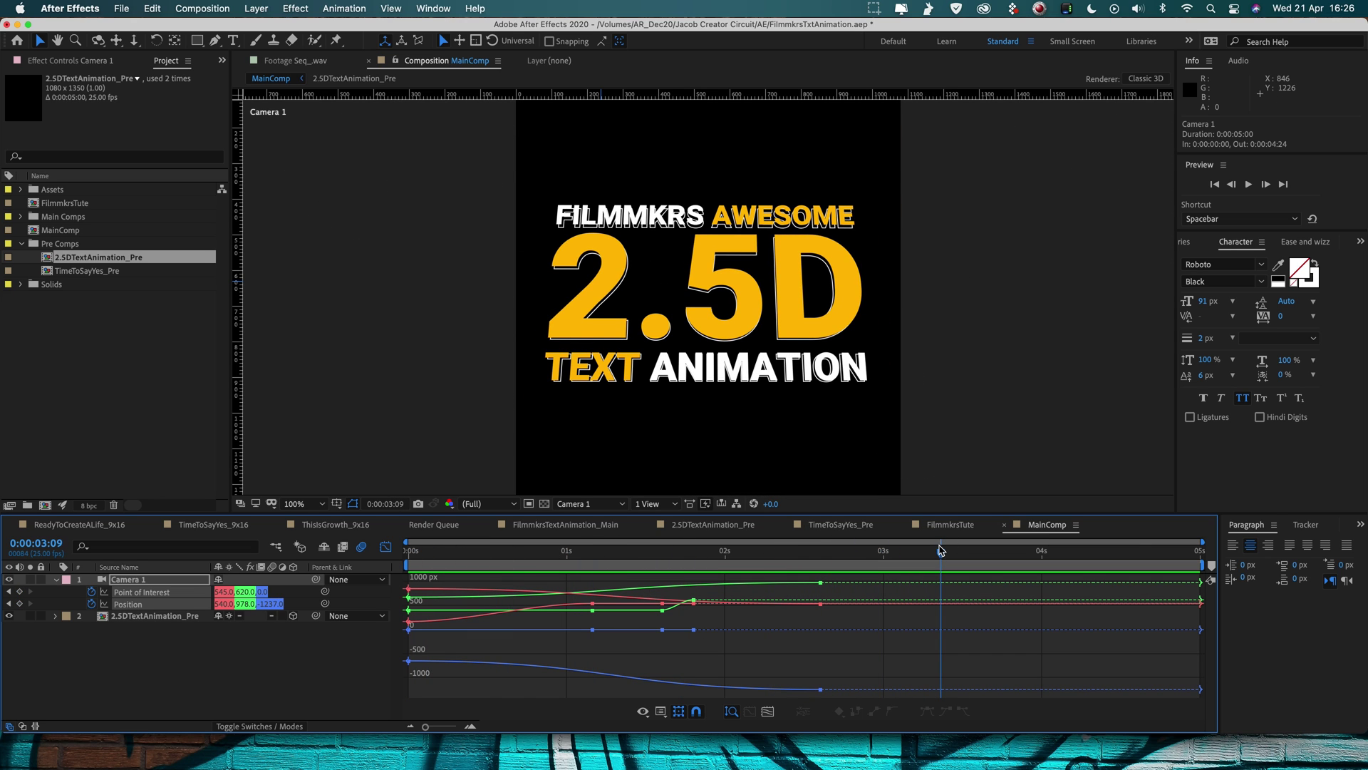
- Open the ThisIsGrowth_9x16 composition
{"action": "left_click", "coordinate": [330, 525]}
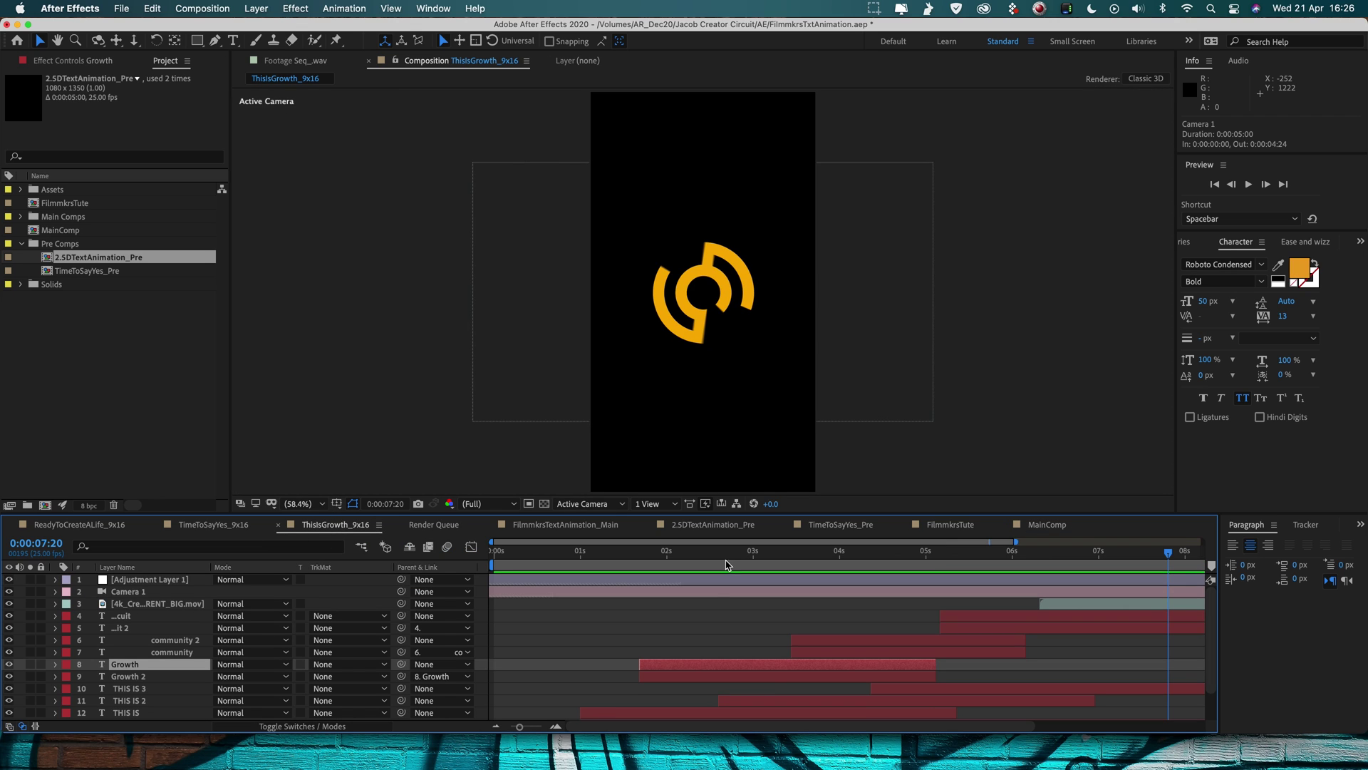